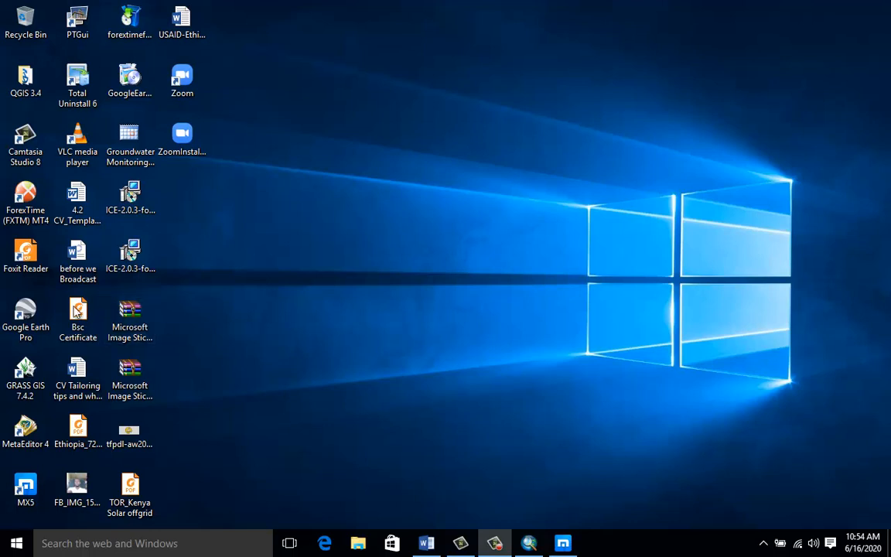
Step: Find and launch Image Composite Editor
click(6, 544)
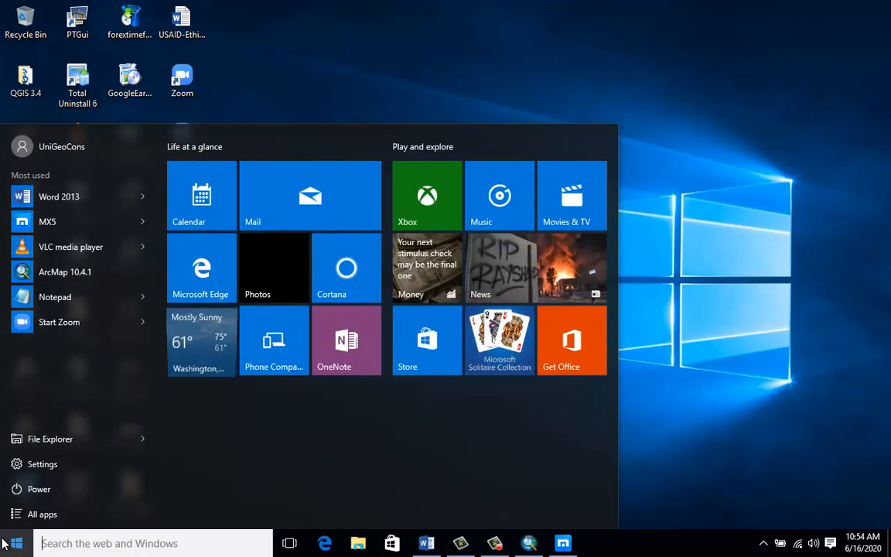
text(m)
key(BackSpace)
text(im)
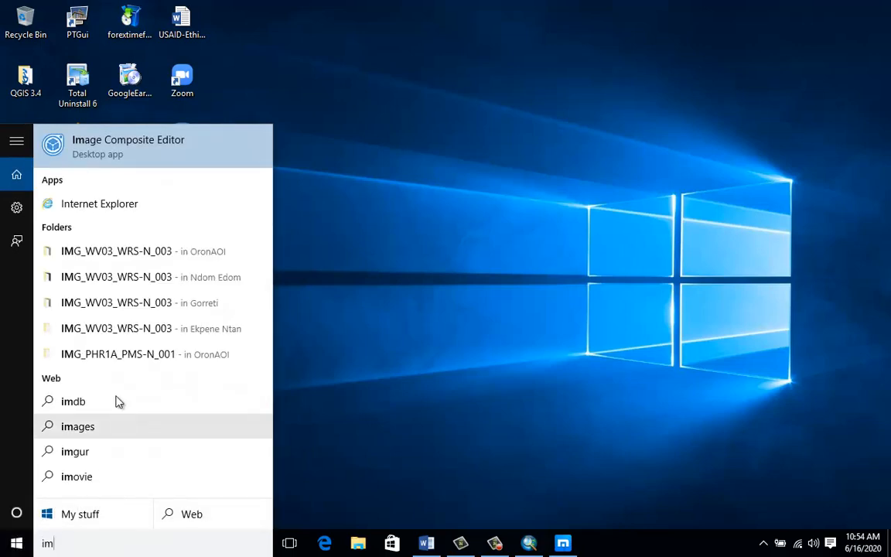
click(161, 153)
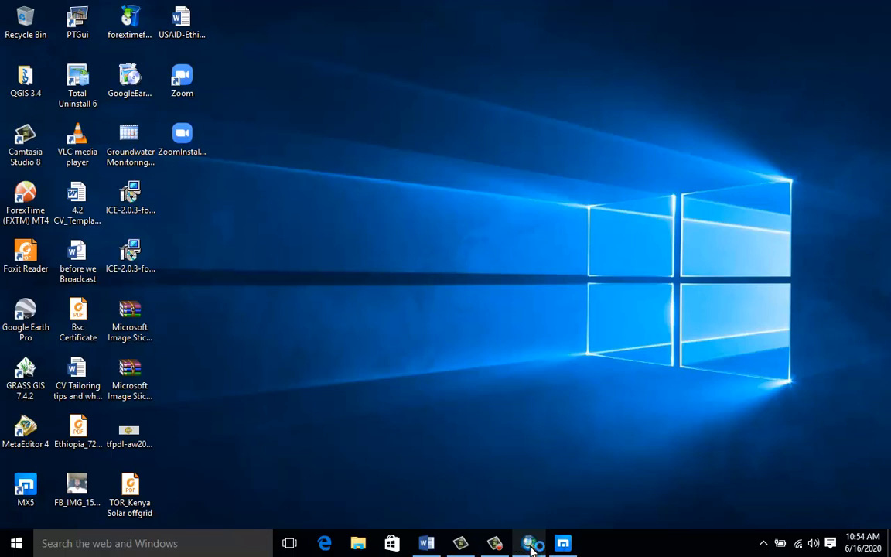
Step: Launch Google Earth Pro and dismiss its start-up tips and the OneDrive window
mouse_move(530, 545)
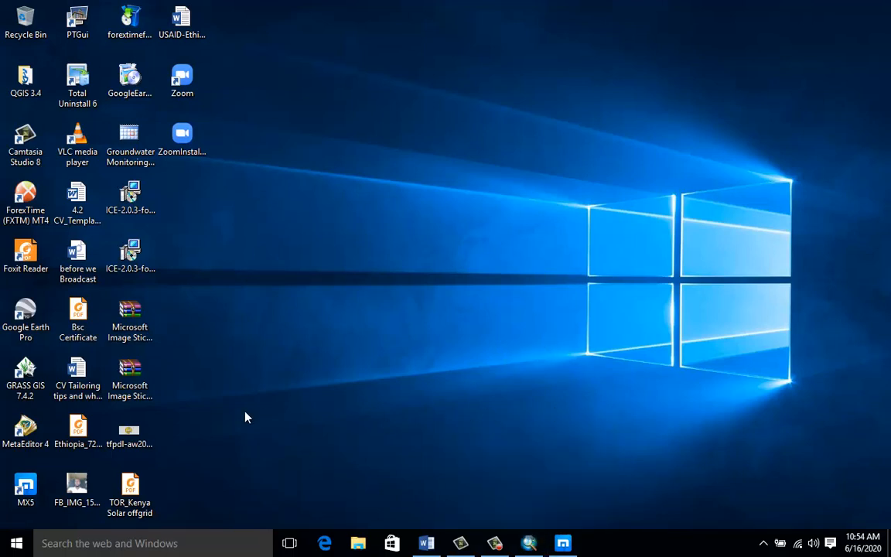
double_click(21, 313)
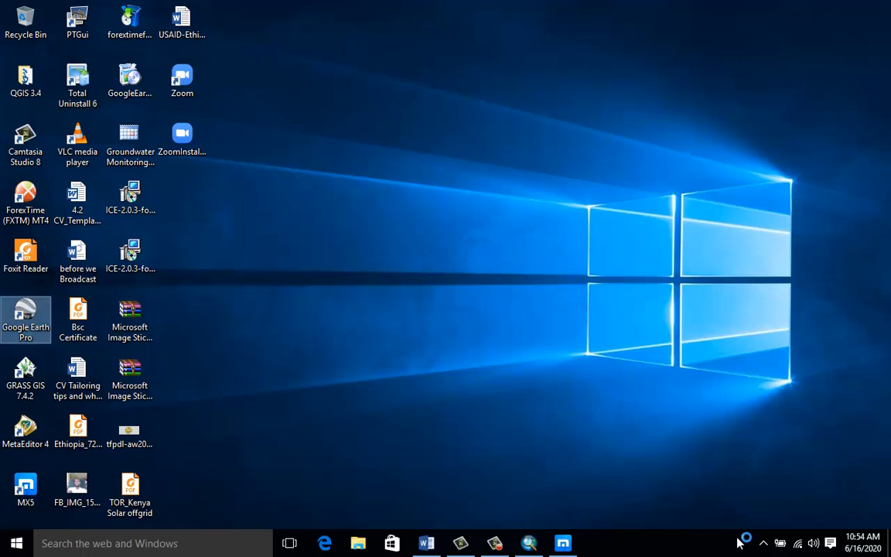
click(495, 544)
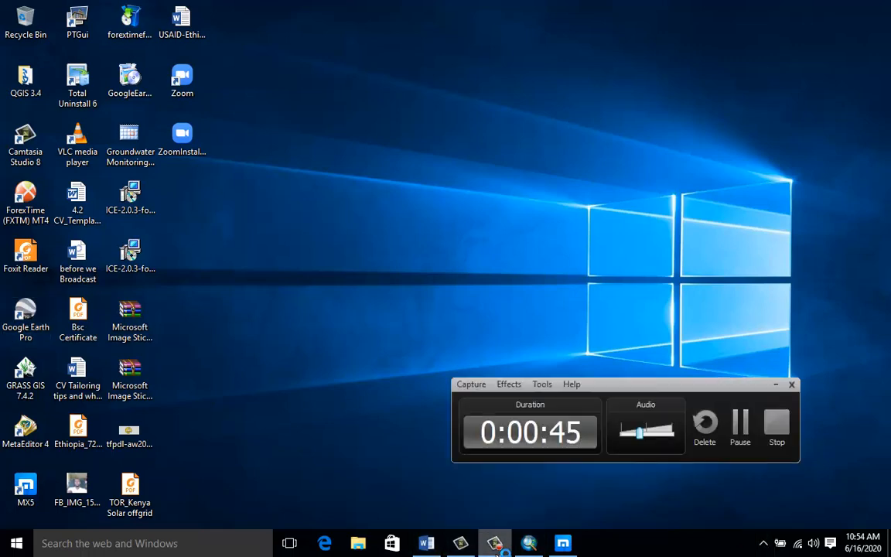
click(741, 424)
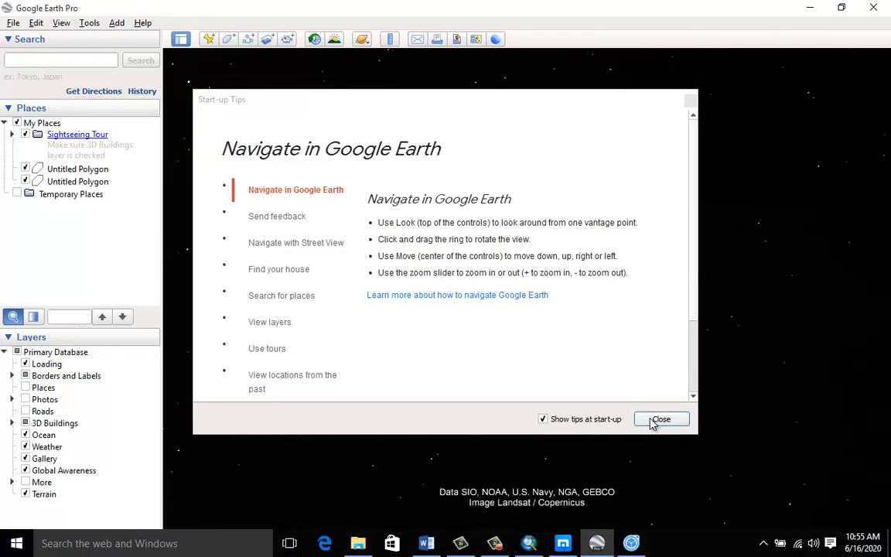
click(659, 419)
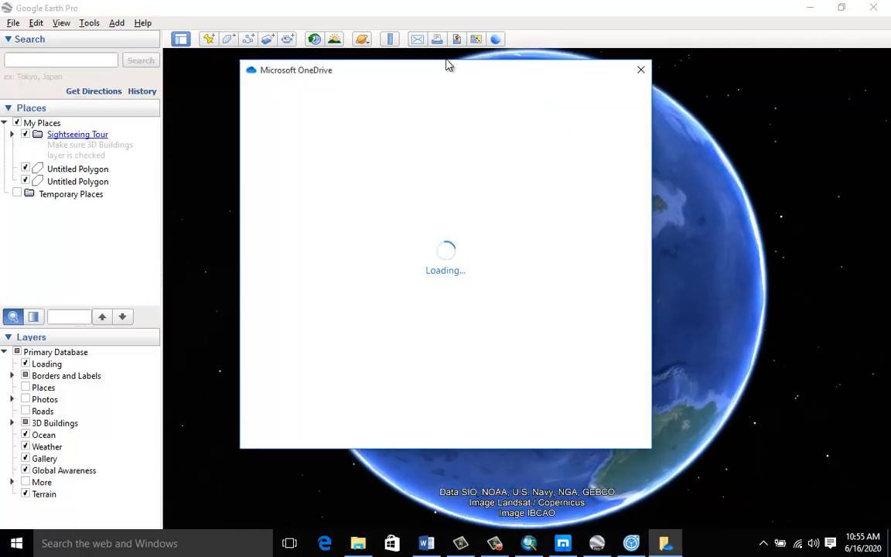
click(640, 73)
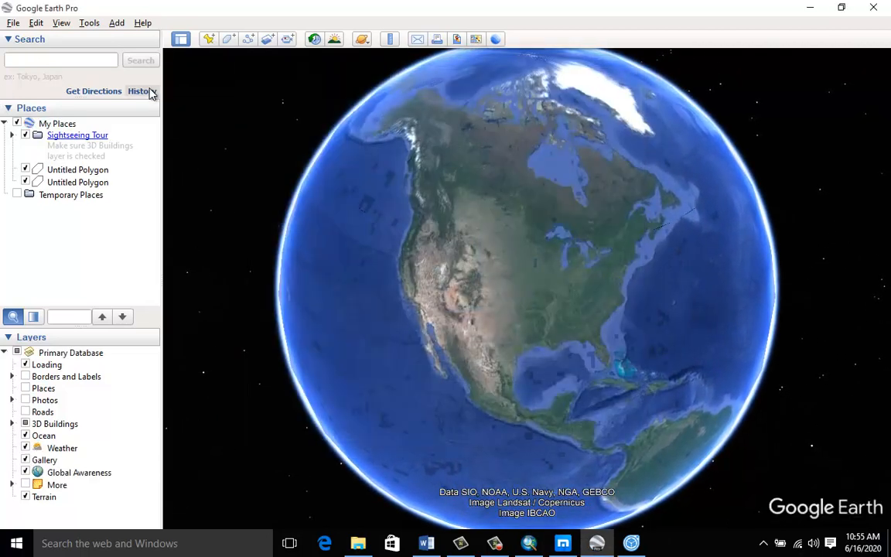
Step: Search for "lagos, Nigeria" and frame the existing red polygon beside the Lagos marker
click(104, 62)
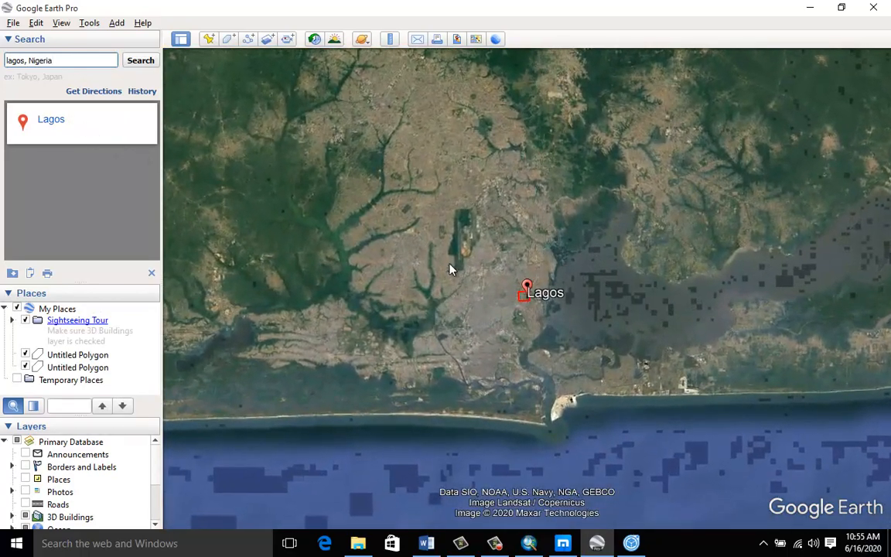
scroll(476, 272, up, 3)
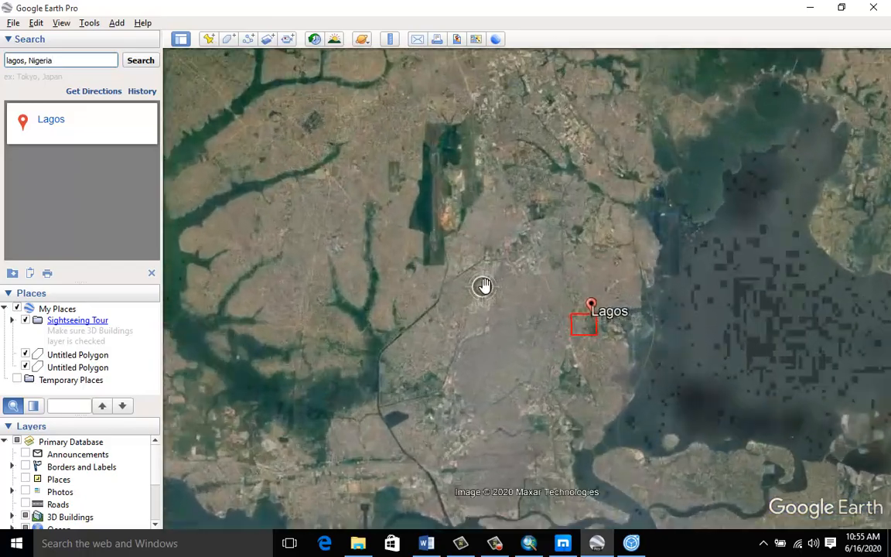
scroll(657, 352, up, 5)
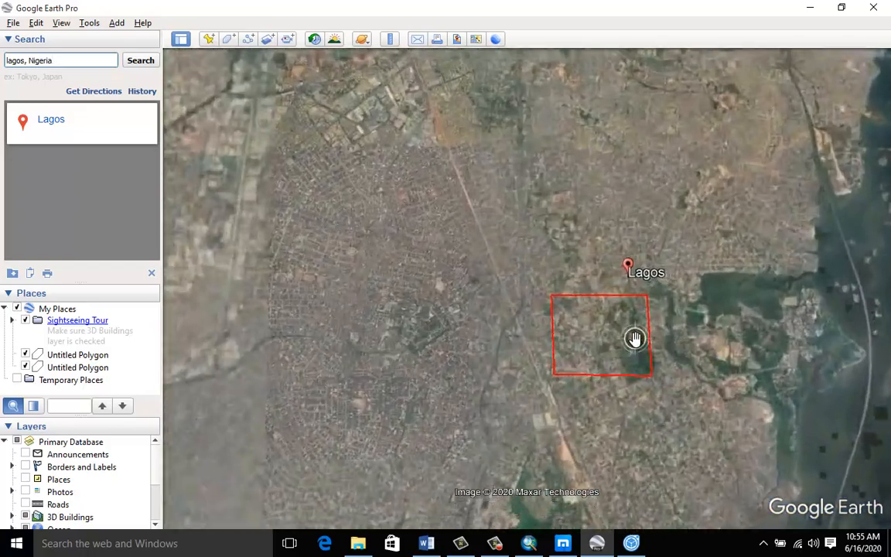
scroll(635, 339, up, 4)
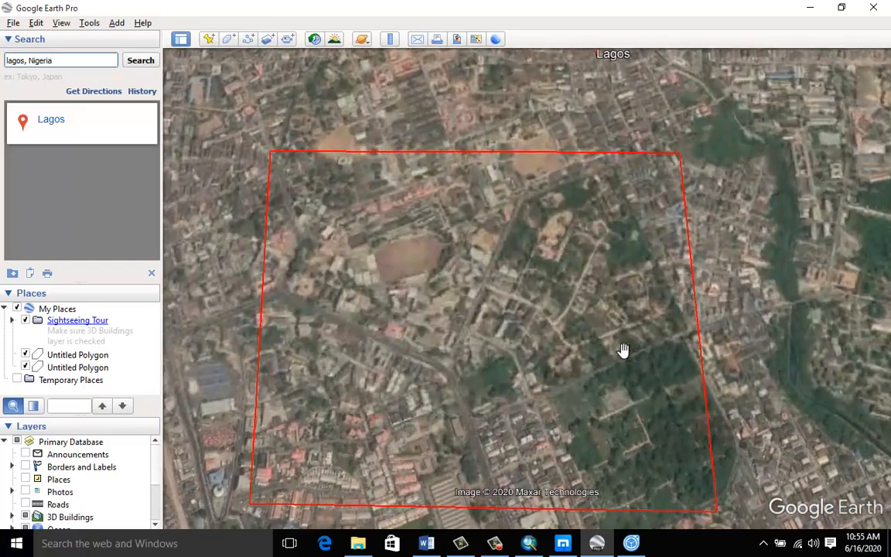
scroll(620, 346, up, 2)
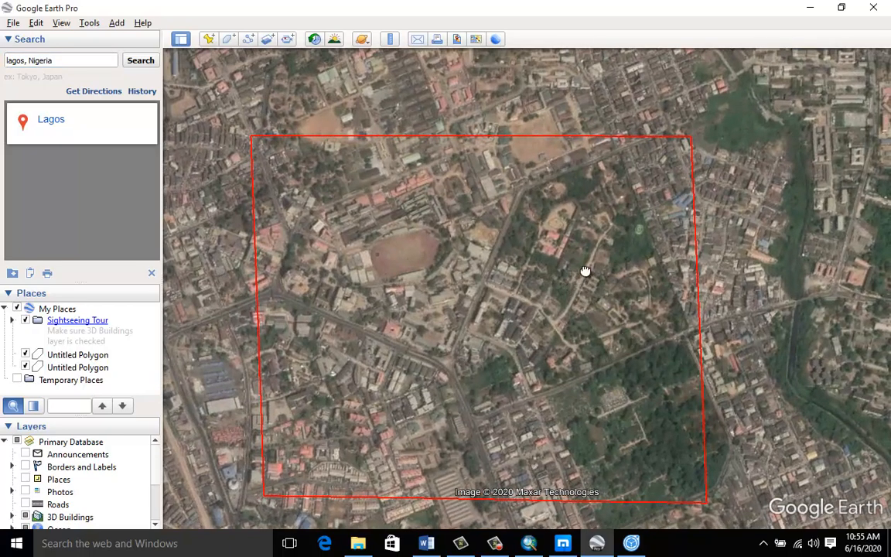
scroll(596, 256, up, 2)
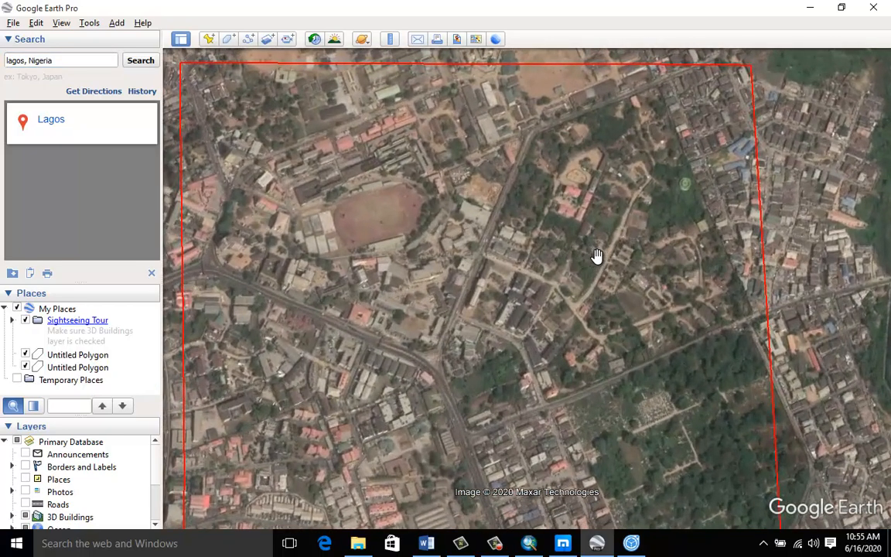
scroll(592, 259, down, 2)
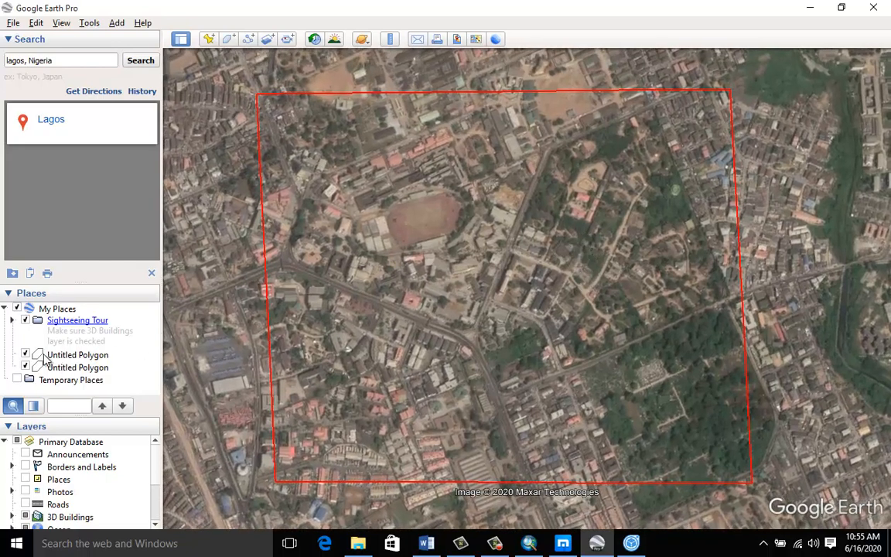
Step: Hide the second Untitled Polygon and place the four corners of a new polygon around the same city area
click(25, 368)
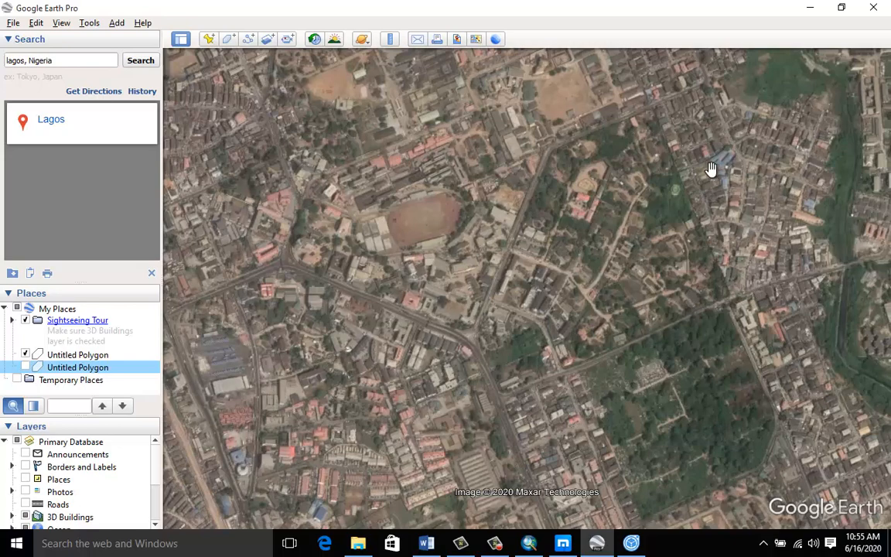
click(229, 40)
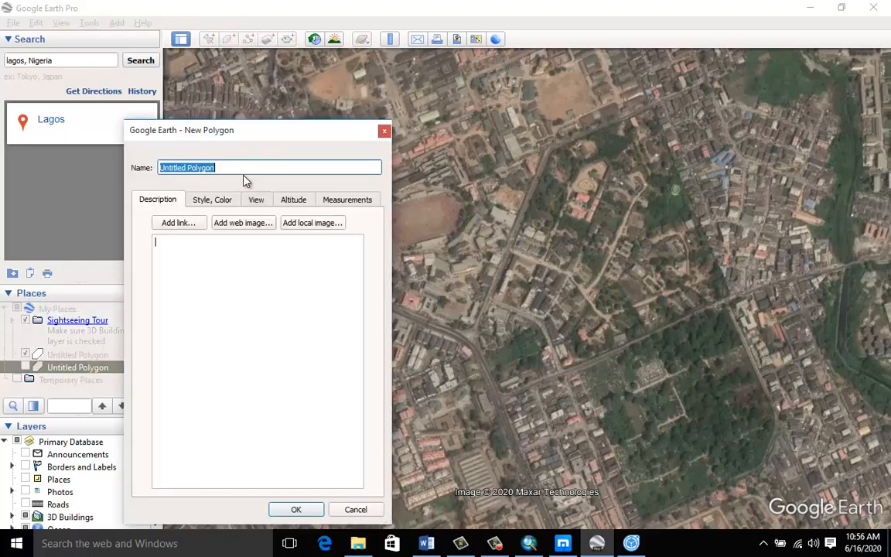
drag(250, 131, 144, 91)
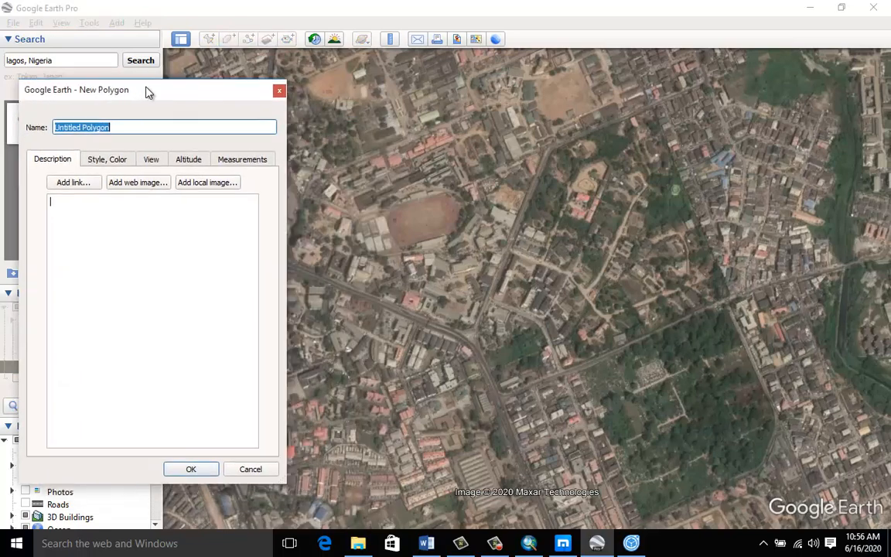
click(312, 77)
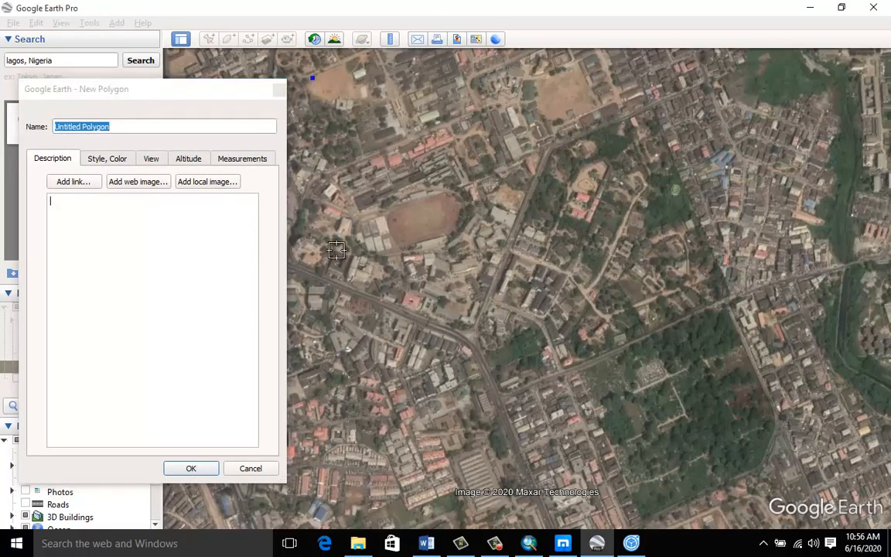
click(308, 502)
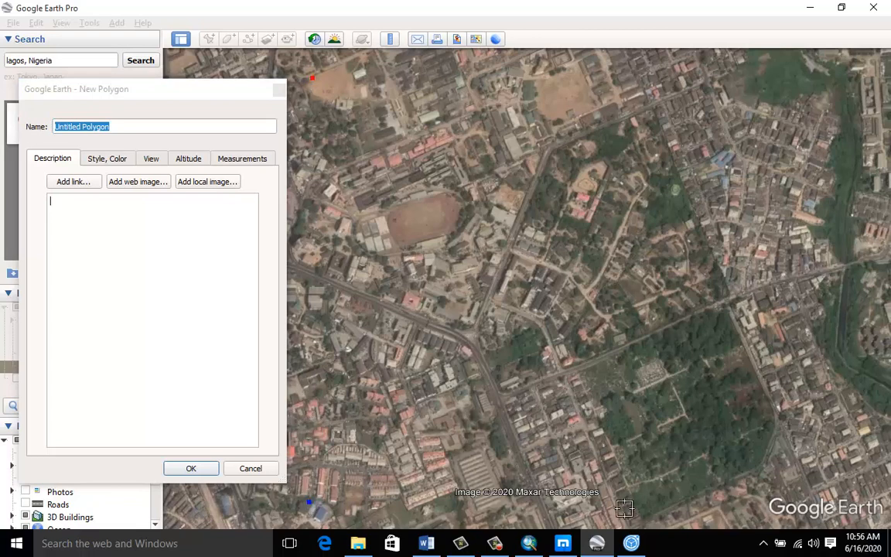
click(733, 508)
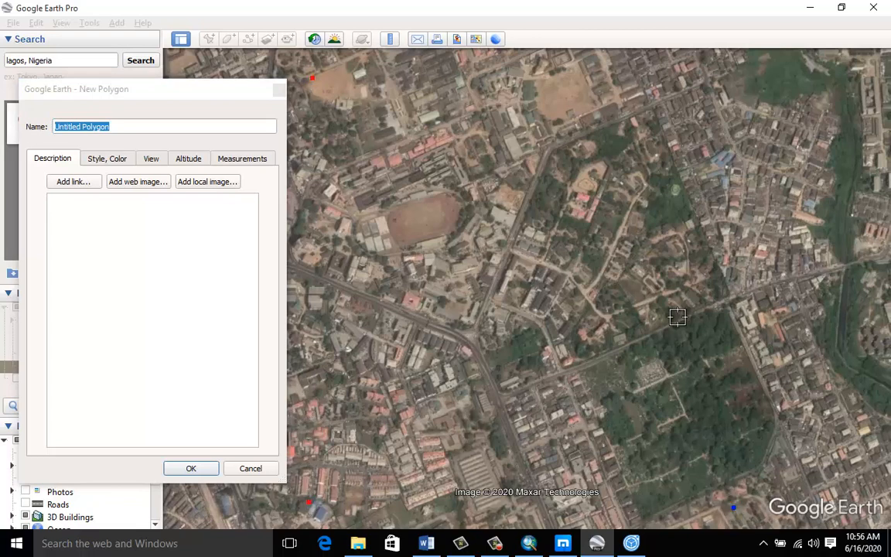
click(698, 77)
Step: Set the new polygon's area style to Outlined
click(107, 159)
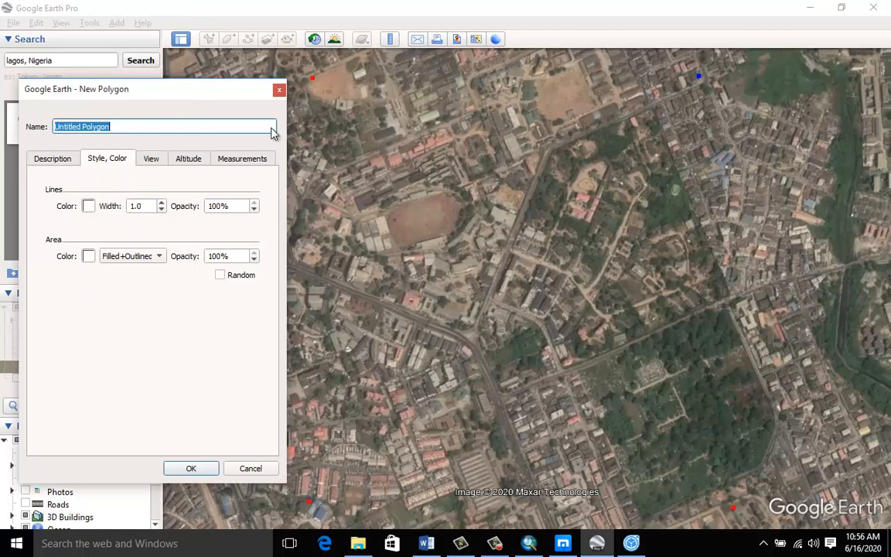
click(54, 159)
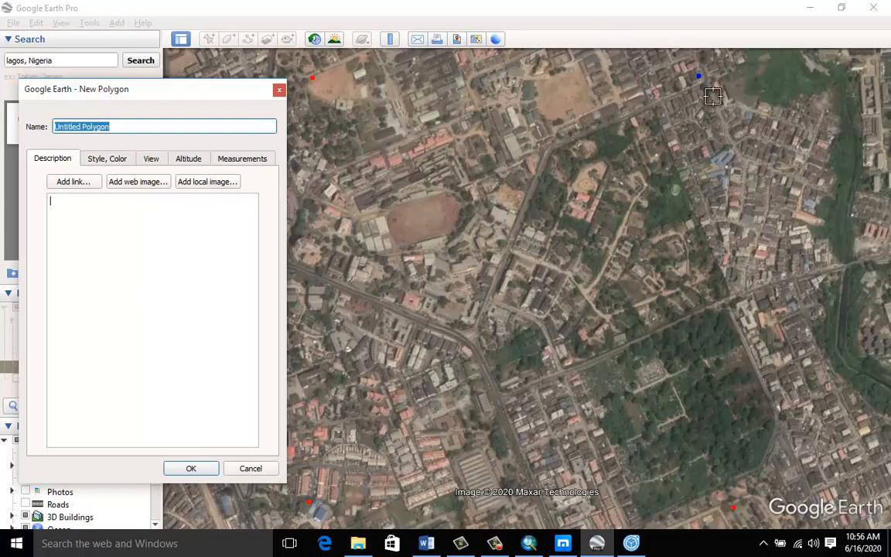
click(117, 165)
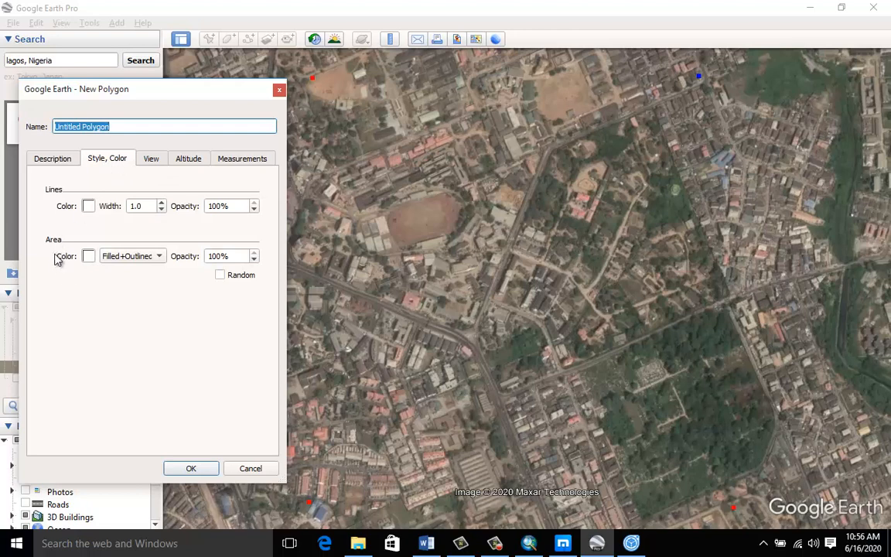
click(137, 262)
click(130, 245)
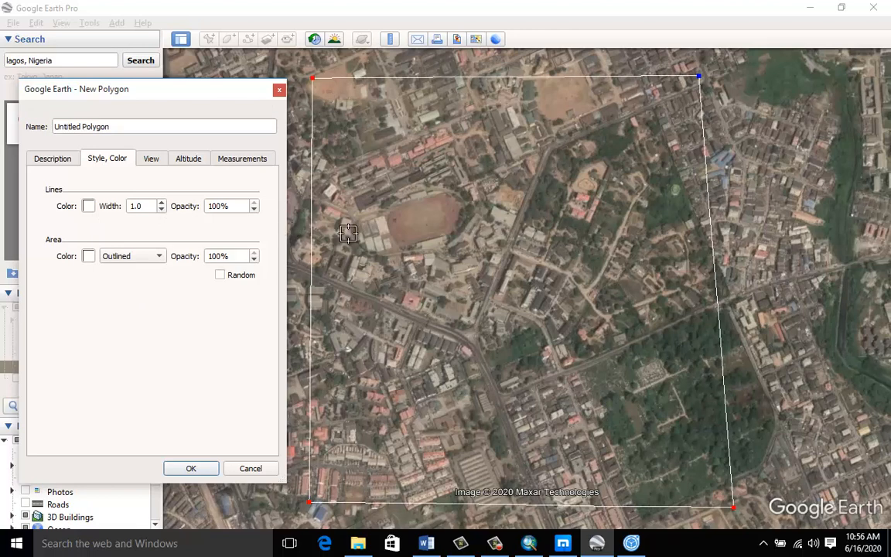
Step: Set the new polygon's line color to dark red and its line width to 1.6
click(88, 207)
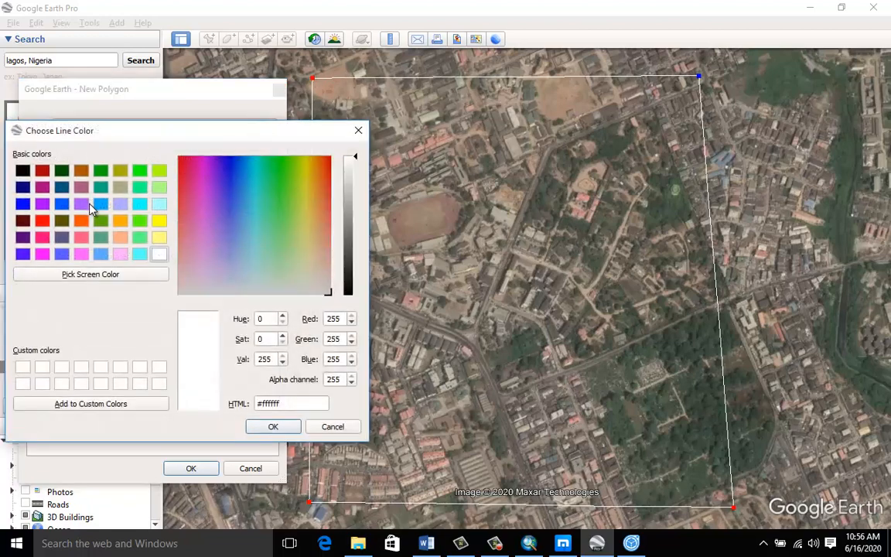
click(42, 171)
click(272, 428)
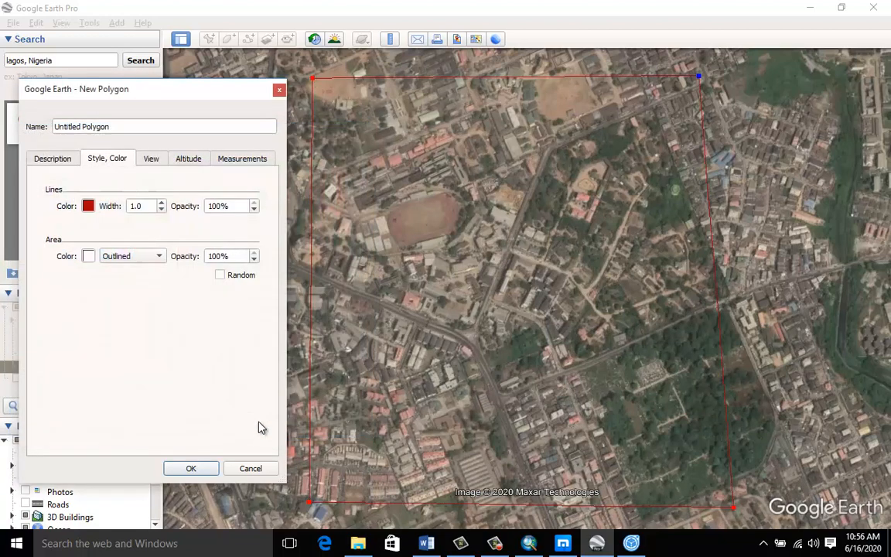
click(161, 205)
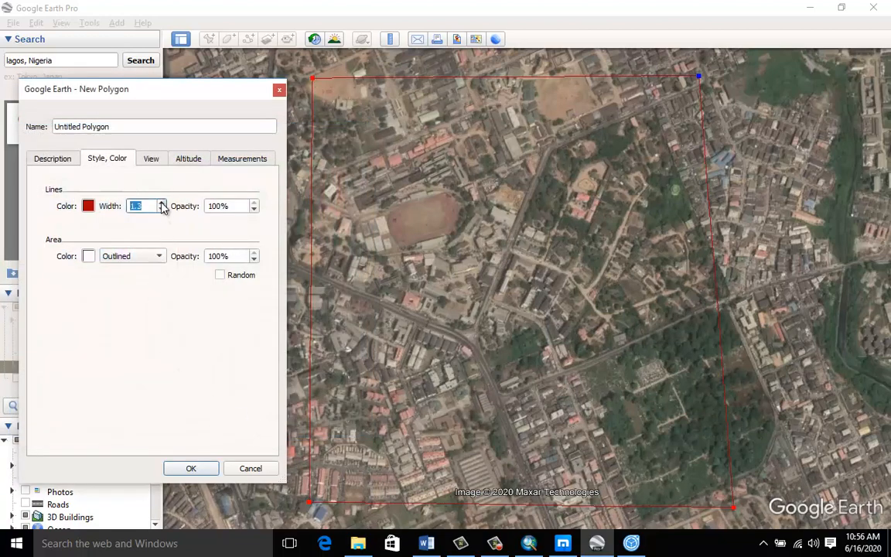
click(162, 205)
click(161, 204)
click(162, 204)
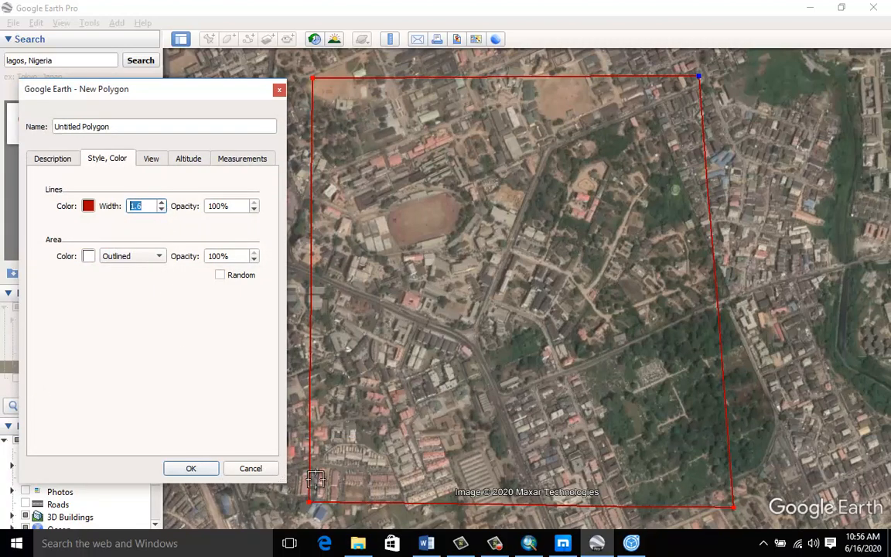
Step: Discard the new polygon and turn the second Untitled Polygon's display back on
click(258, 469)
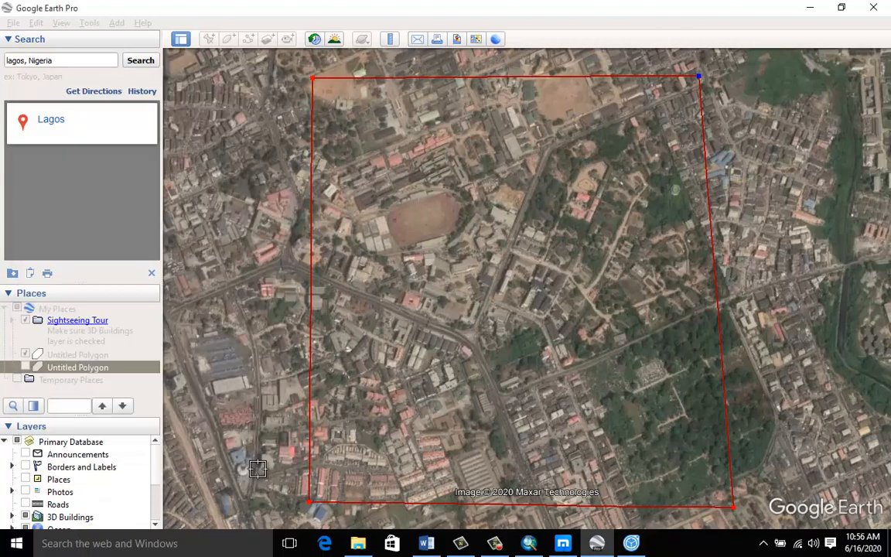
click(26, 368)
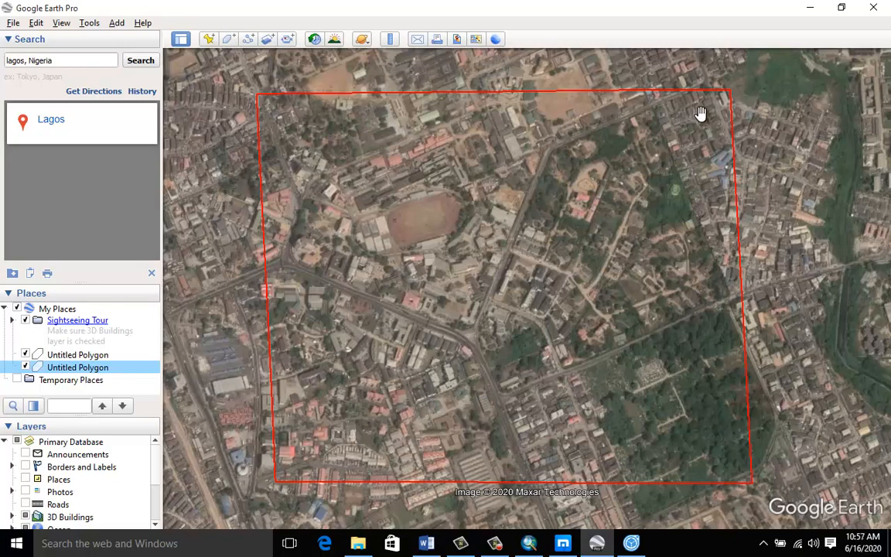
Step: Frame the polygon's northeast corner close up and reset the view to north-up and straight down
scroll(702, 101, up, 2)
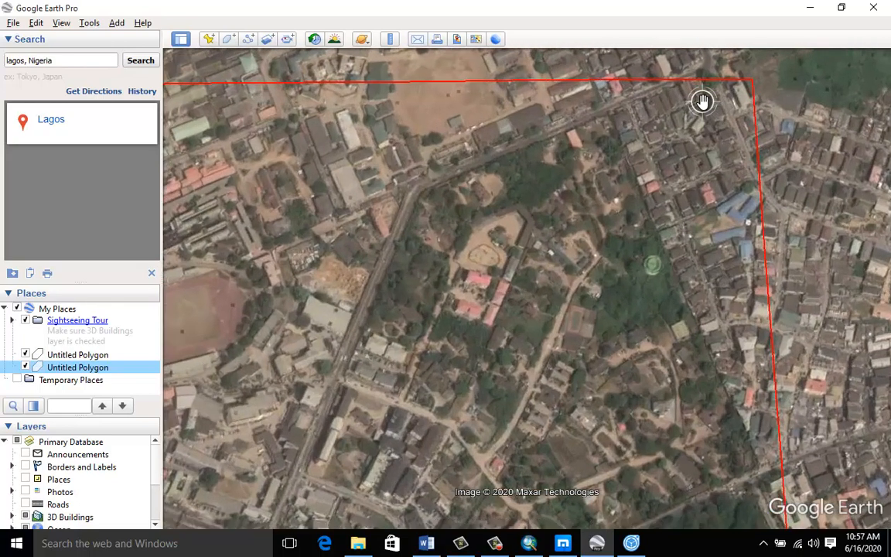
drag(599, 205, 656, 200)
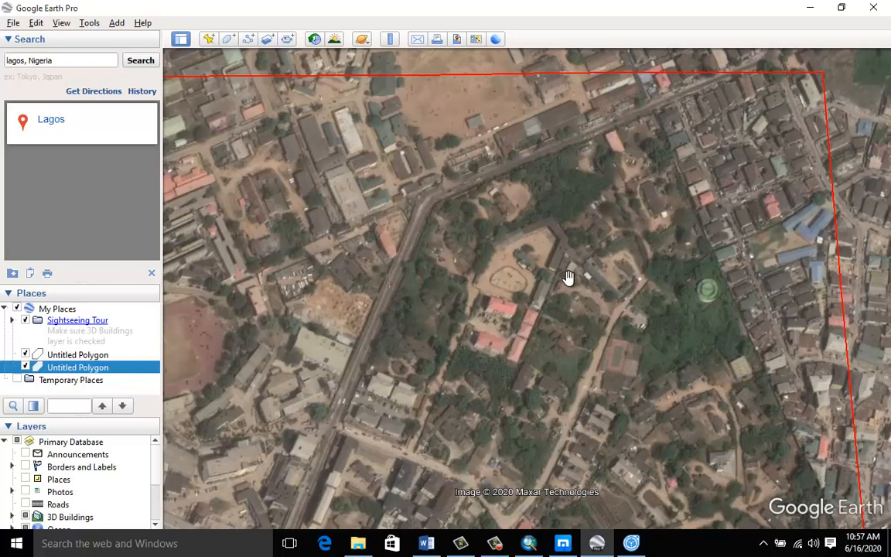
drag(570, 280, 565, 277)
key(r)
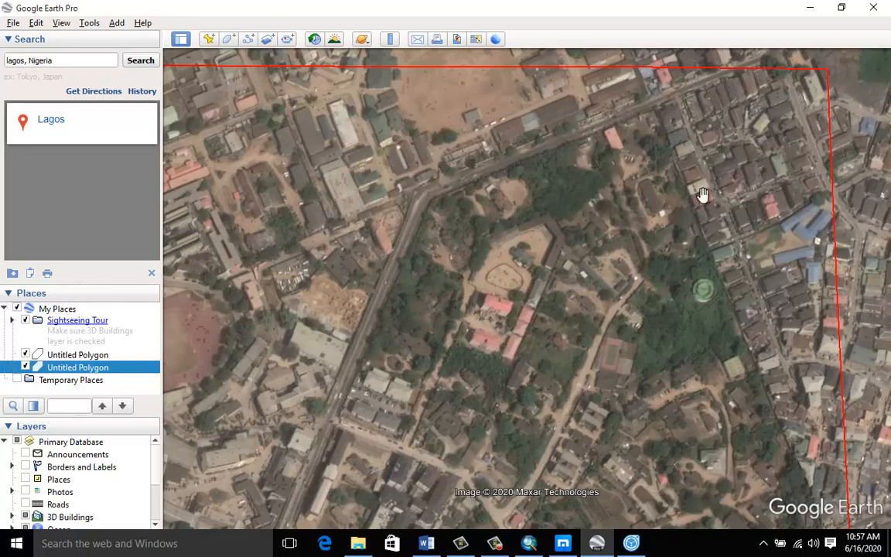
Step: Hide the second Untitled Polygon and open the image export for the northeast corner view
click(24, 368)
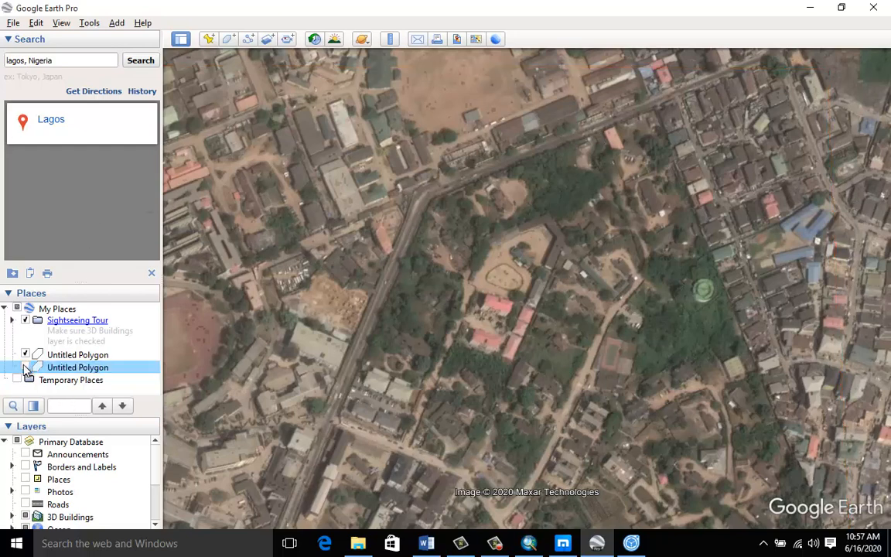
click(14, 23)
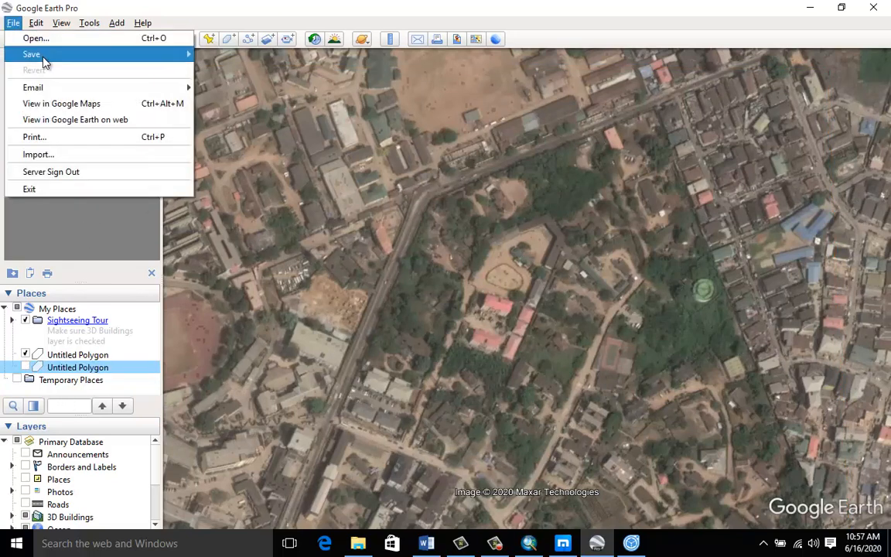
mouse_move(62, 64)
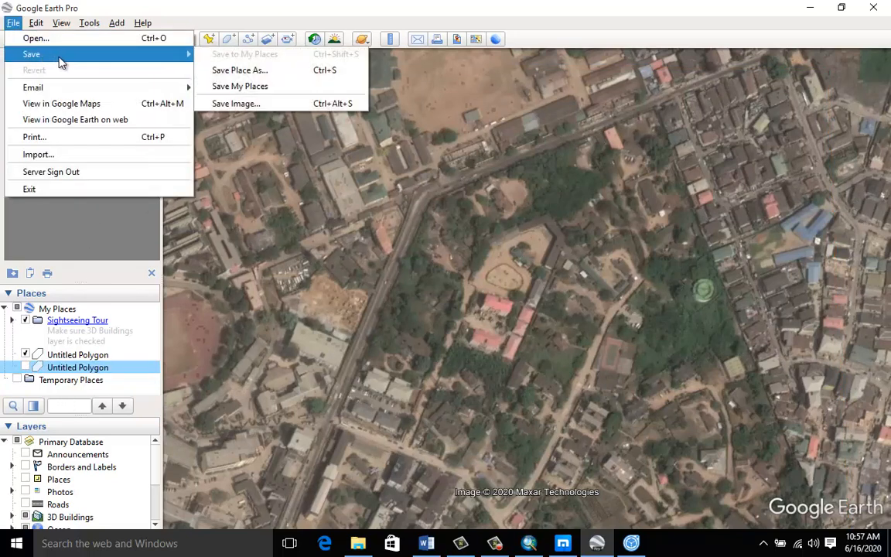
click(244, 104)
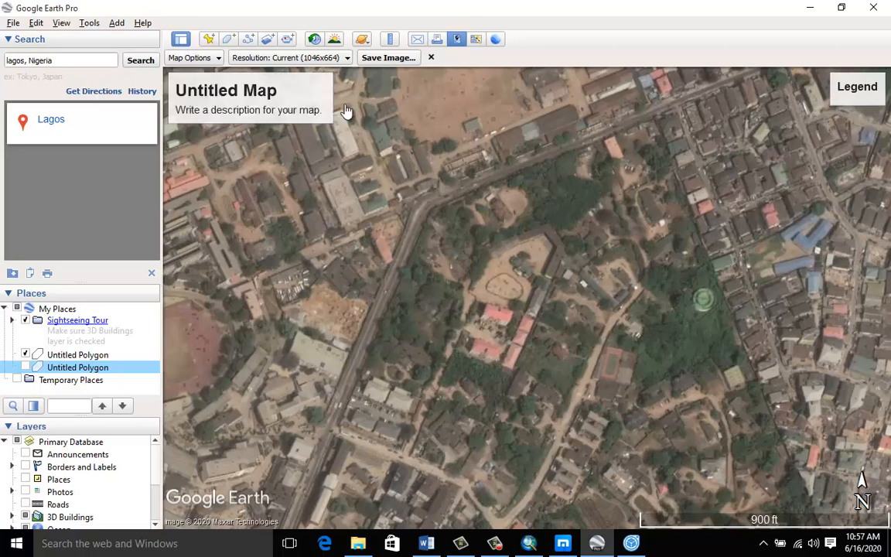
Step: Remove the title and description, legend, scale and compass from the export map layout
click(218, 60)
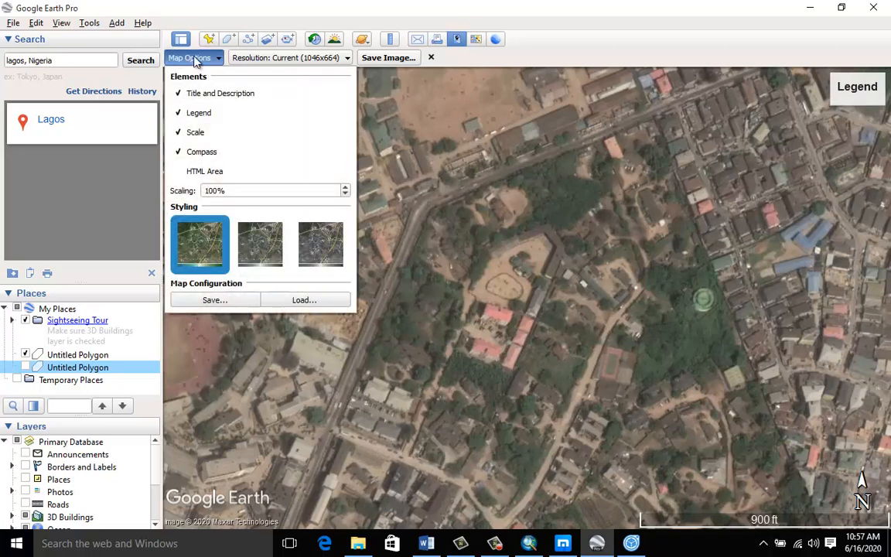
click(178, 94)
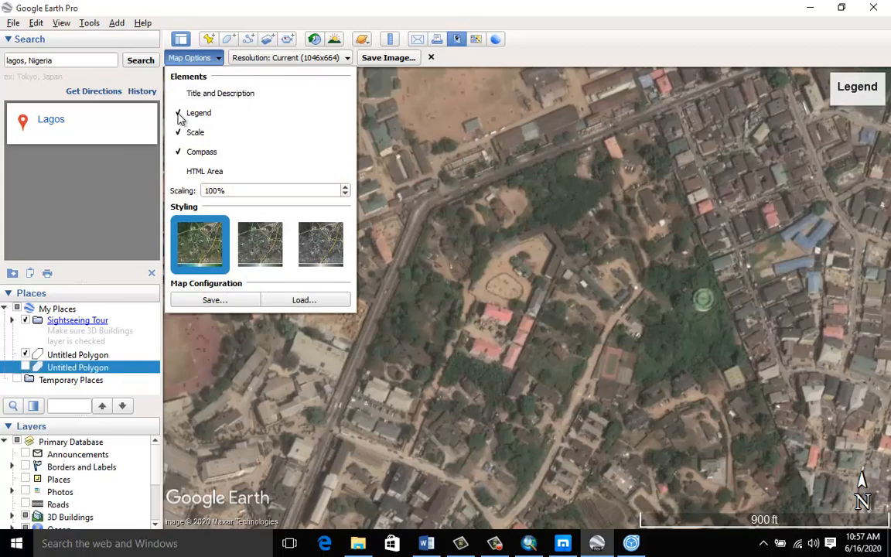
click(177, 113)
click(176, 132)
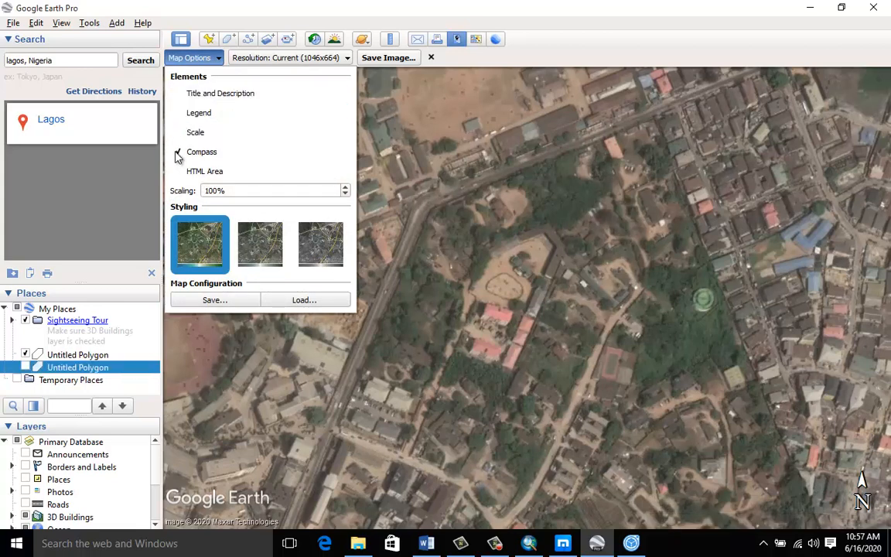
click(178, 152)
click(500, 58)
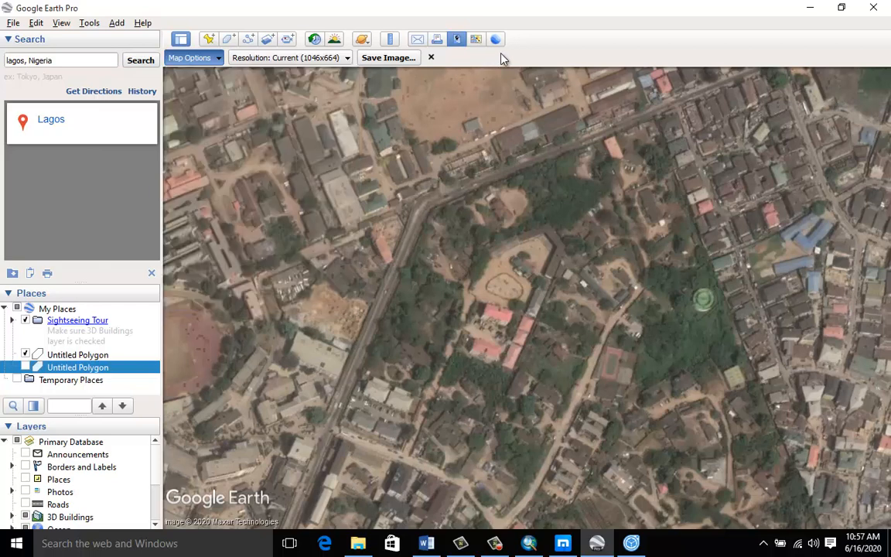
Step: Set the export resolution to Maximum (4800x3047) and save the view as JPEG 1 in the Image folder of Online GIS Training
click(334, 60)
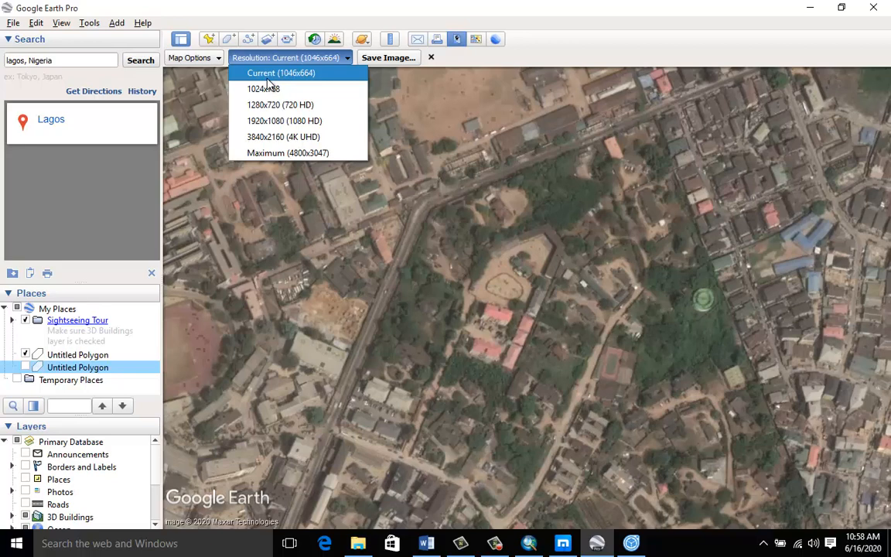
click(325, 154)
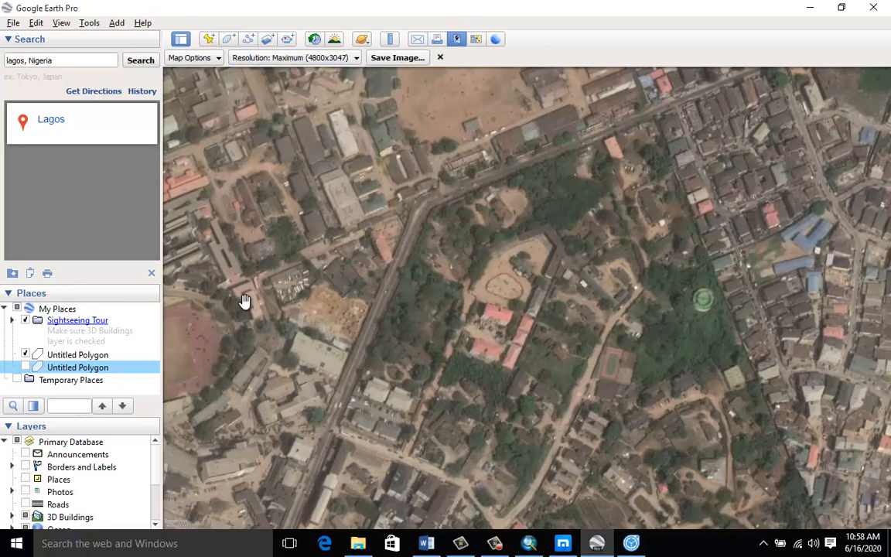
click(401, 59)
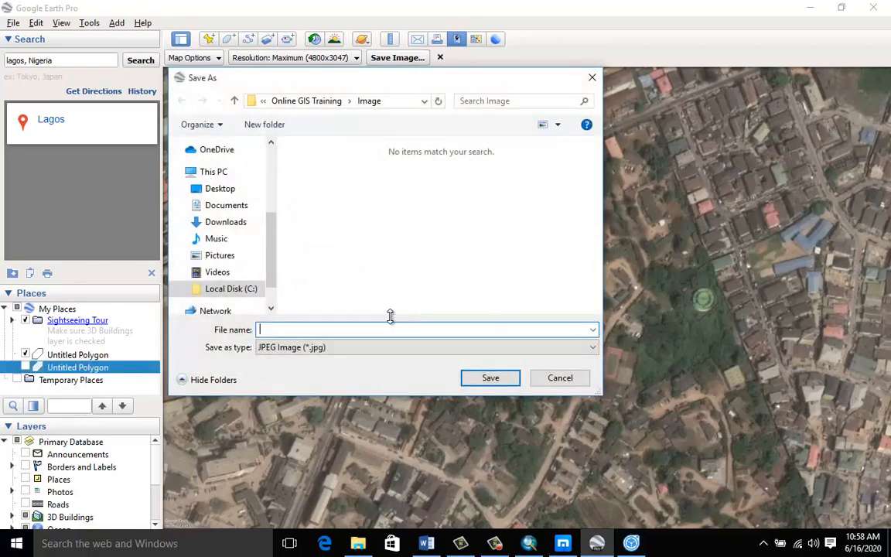
click(234, 102)
click(234, 101)
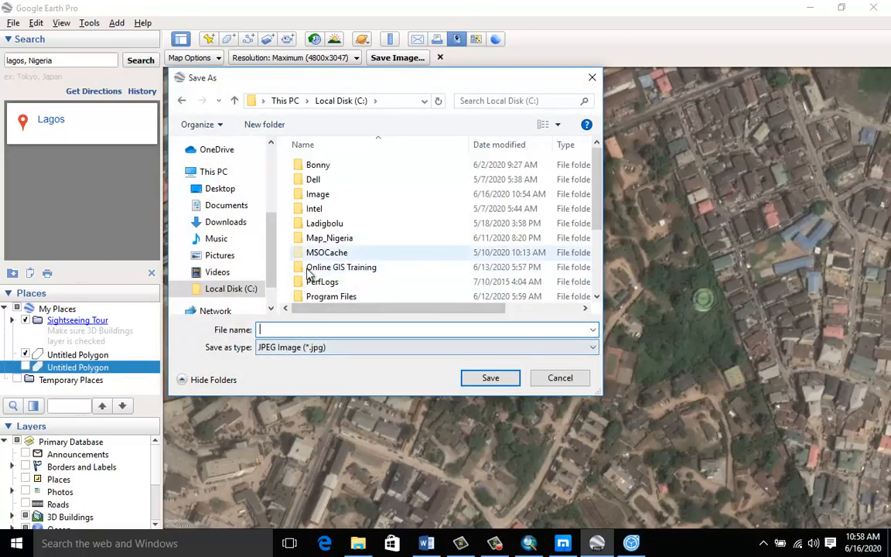
double_click(373, 271)
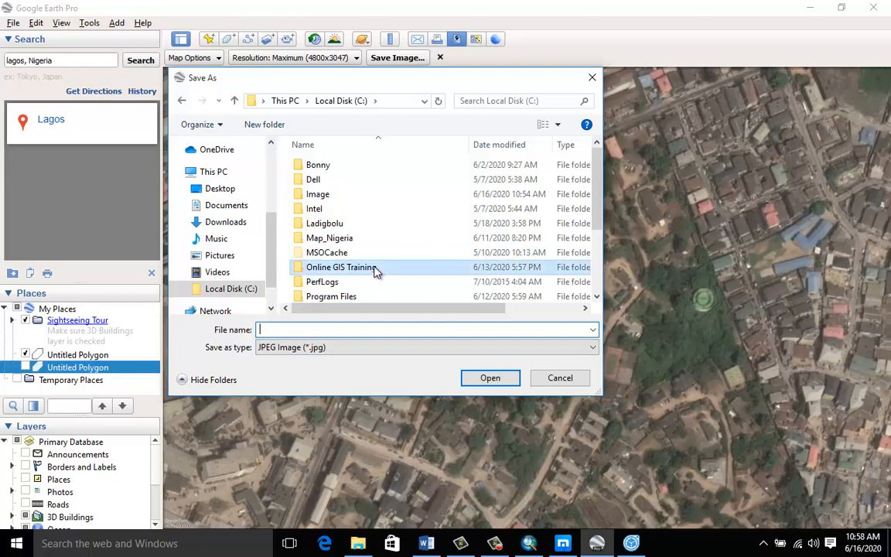
double_click(339, 183)
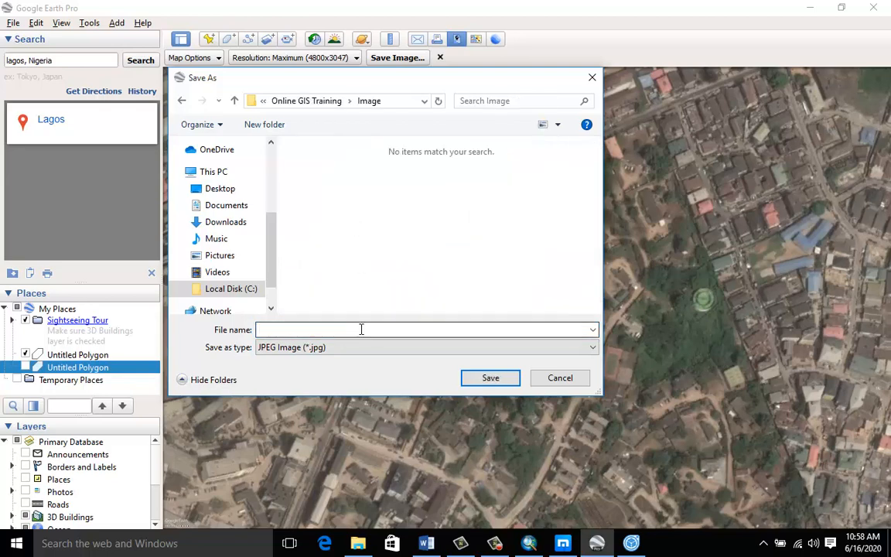
click(360, 330)
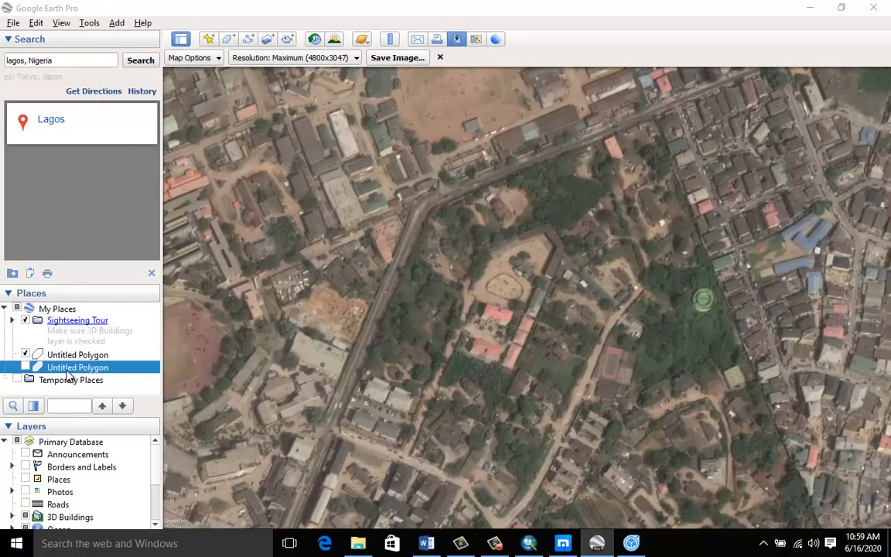
Step: Frame the polygon's northwest corner using its outline as a guide, hide the outline and save the view as JPEG 1.1
click(26, 368)
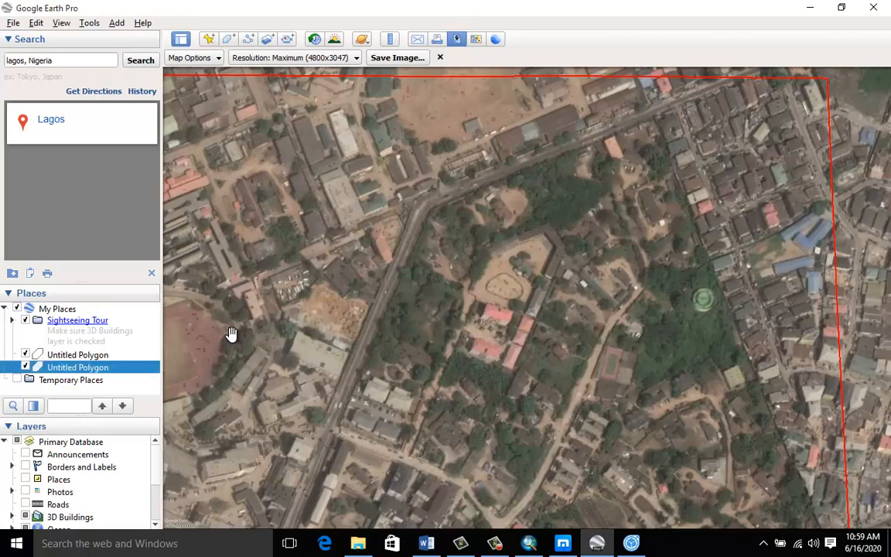
drag(255, 342, 233, 342)
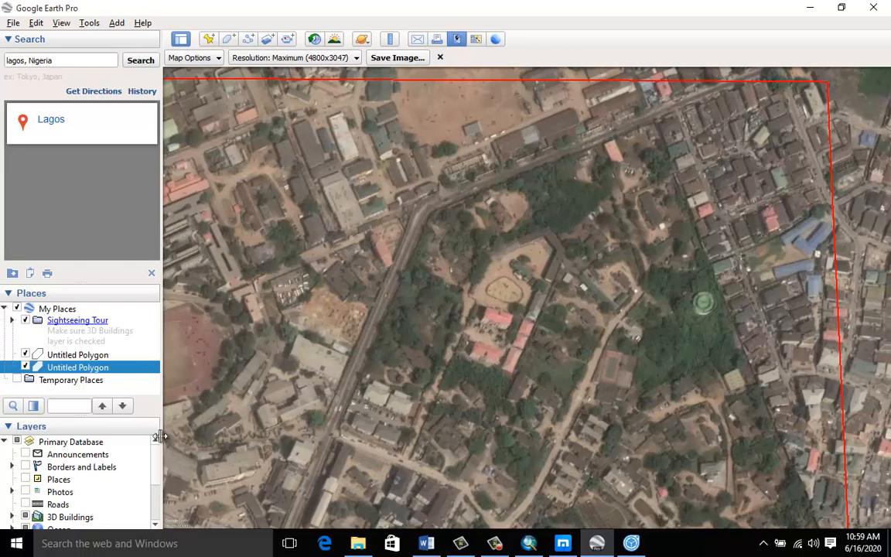
drag(217, 371, 706, 375)
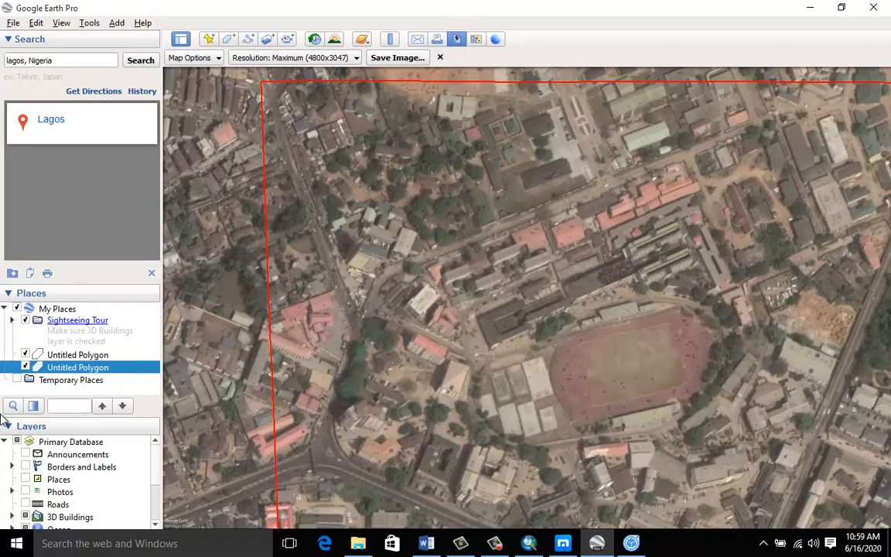
click(25, 368)
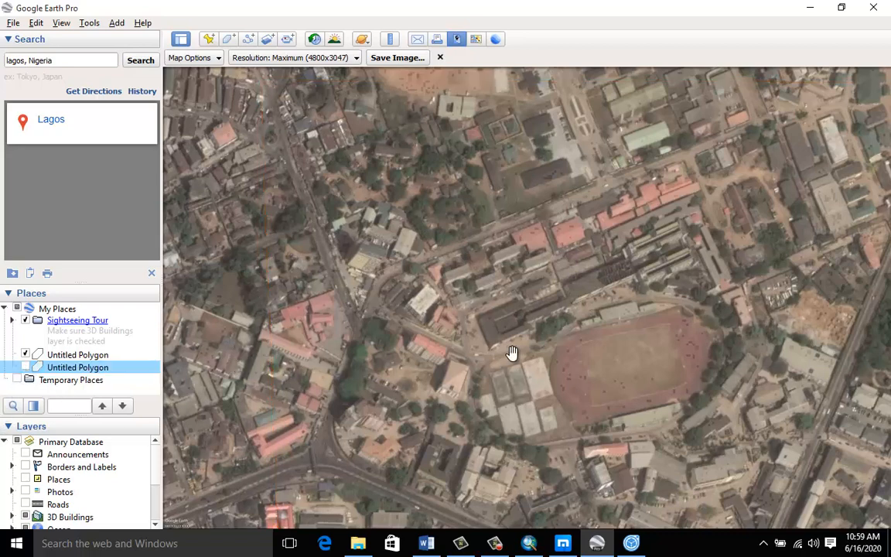
click(398, 57)
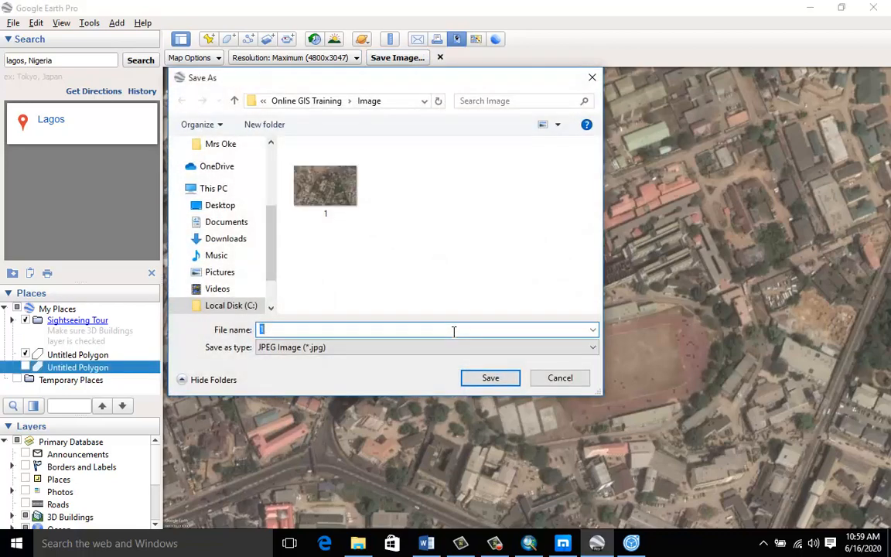
text(1.1)
click(492, 379)
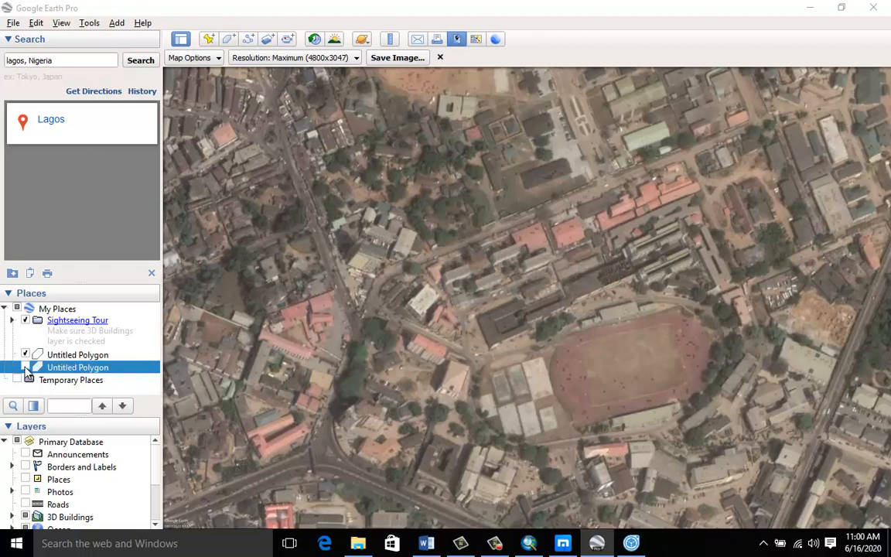
Step: Frame the overlapping area to the south along the polygon's west edge, hide the outline and save the view as JPEG 2
click(25, 368)
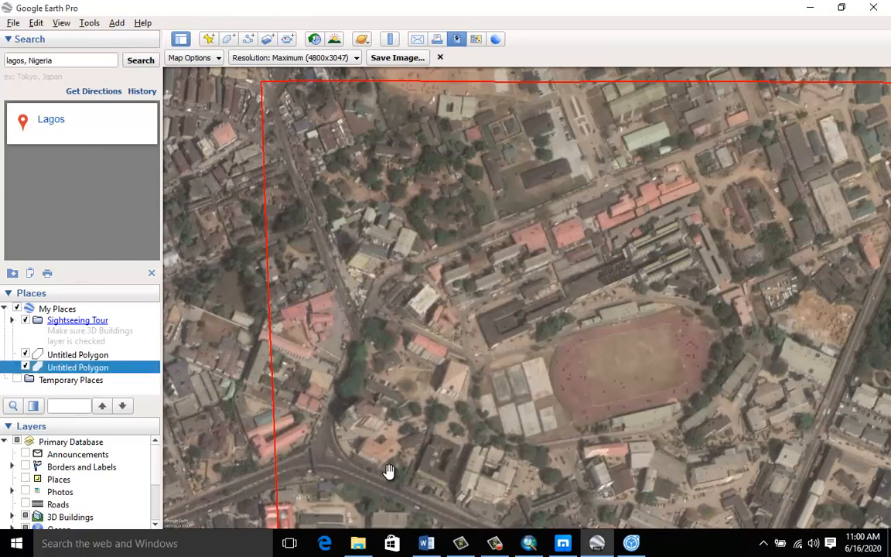
drag(391, 470, 352, 119)
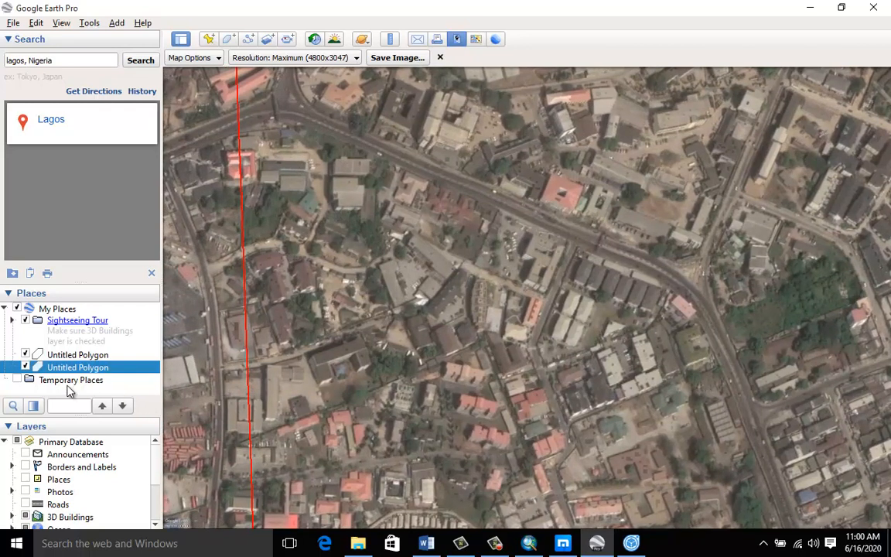
click(25, 368)
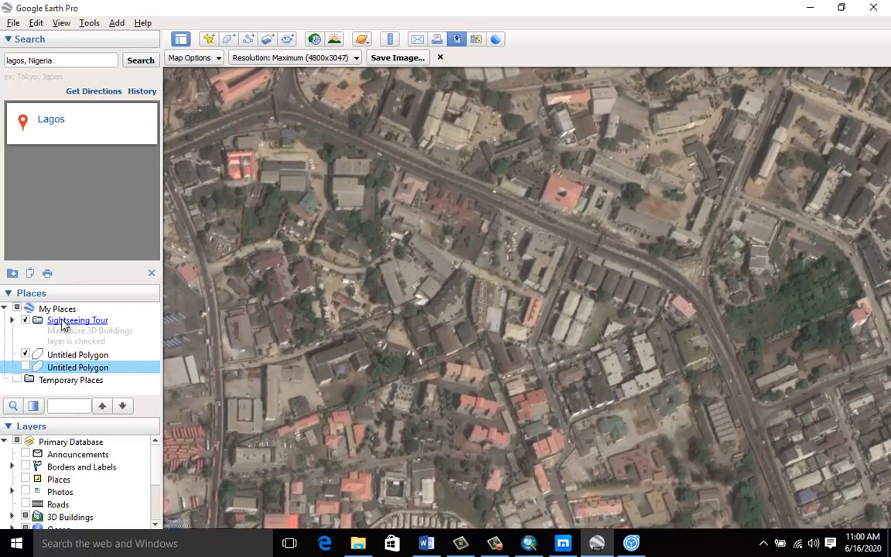
click(402, 57)
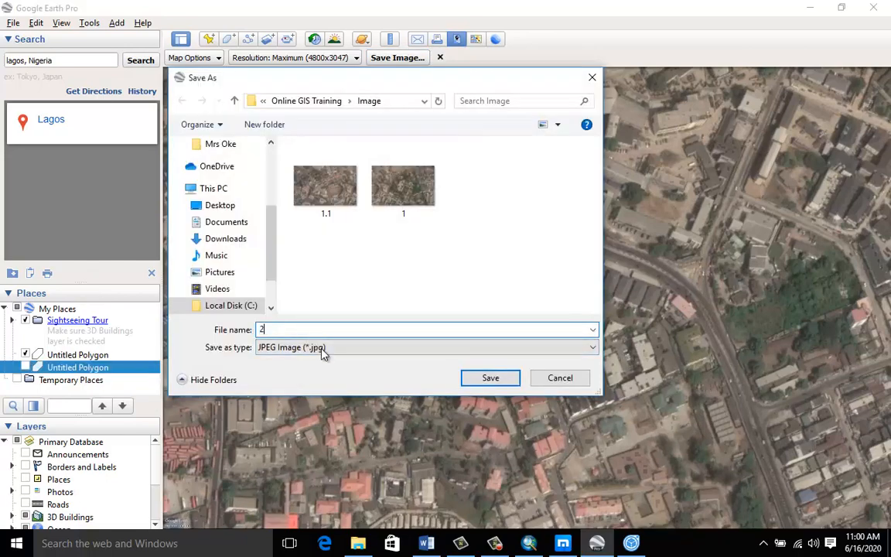
click(487, 381)
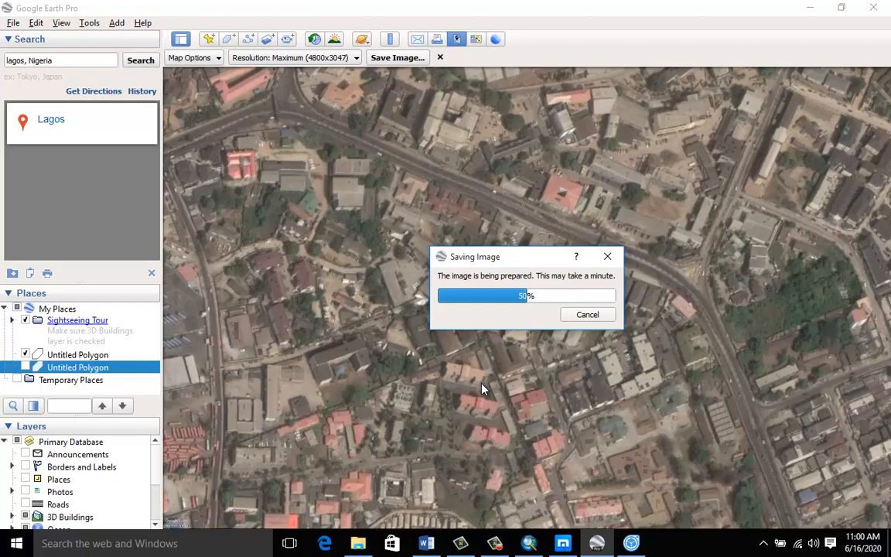
Step: Frame the adjoining overlapping area at the polygon's east edge, hide the outline and save the view as JPEG 2.1
click(25, 368)
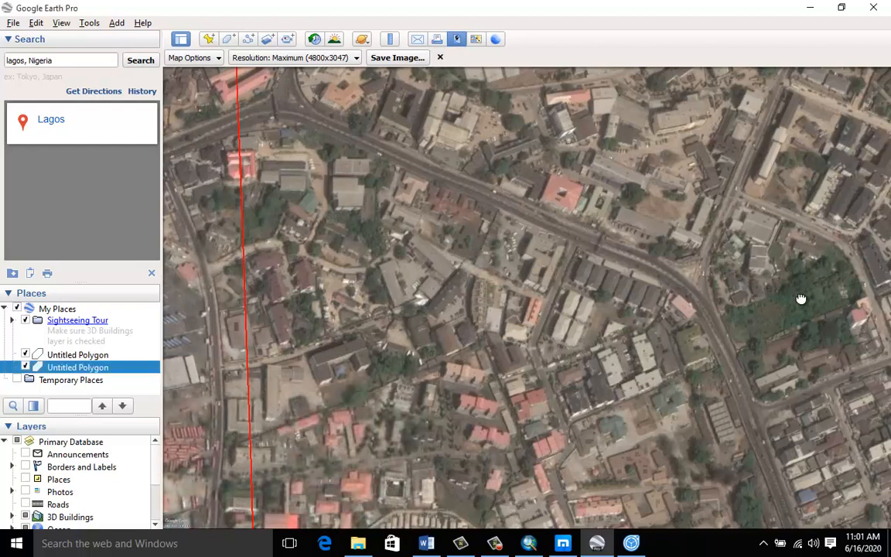
drag(802, 298, 351, 298)
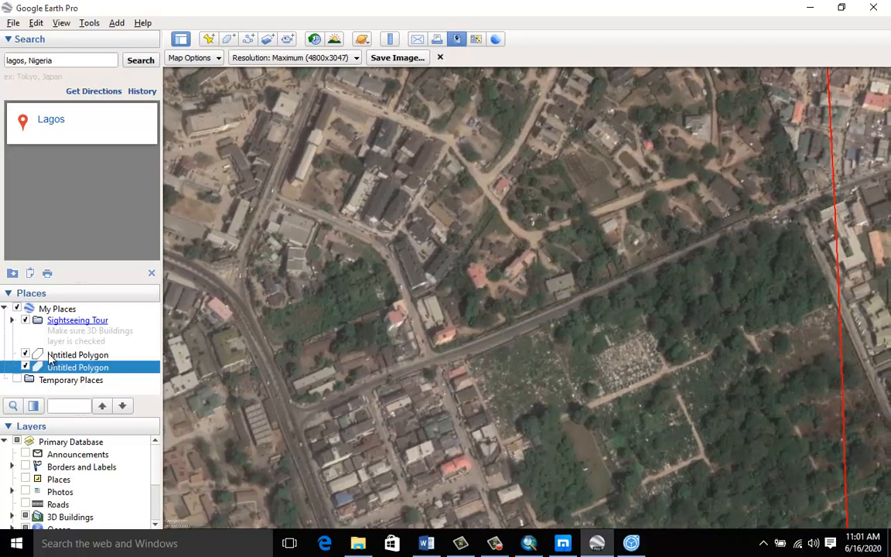
click(25, 367)
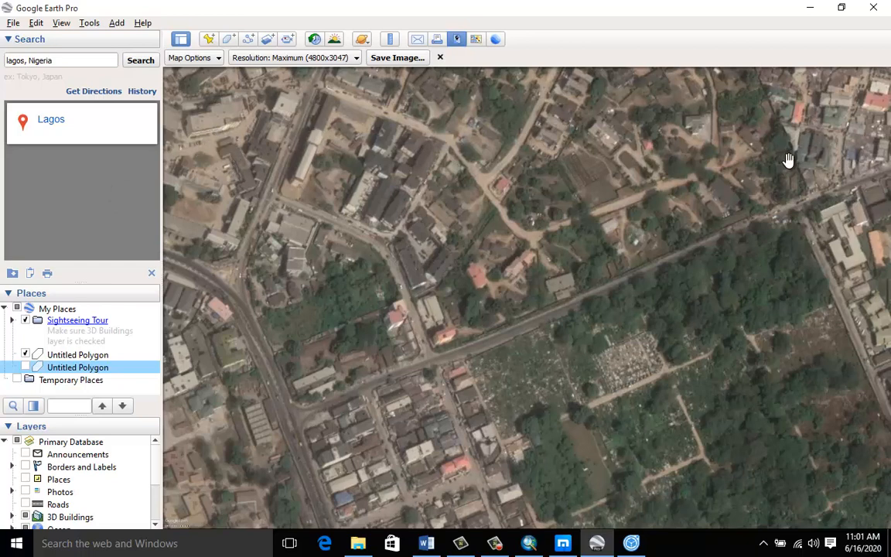
click(401, 58)
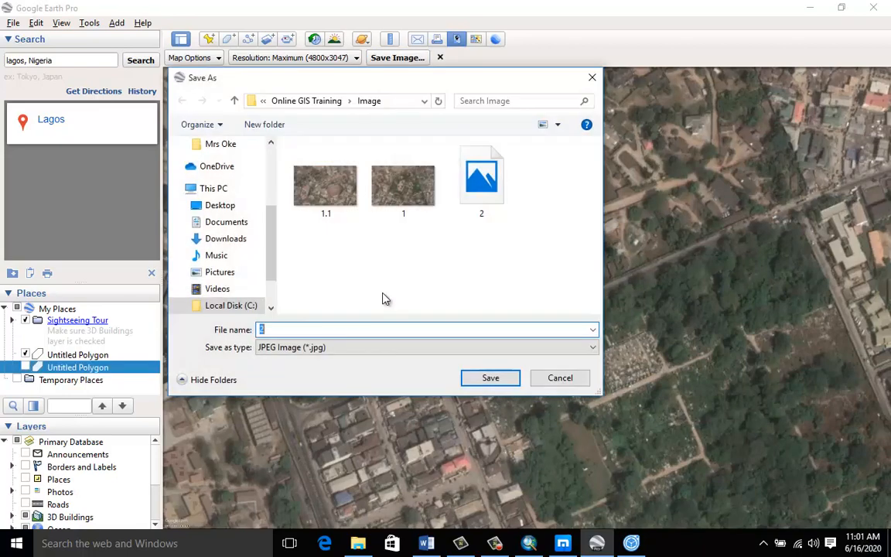
click(344, 331)
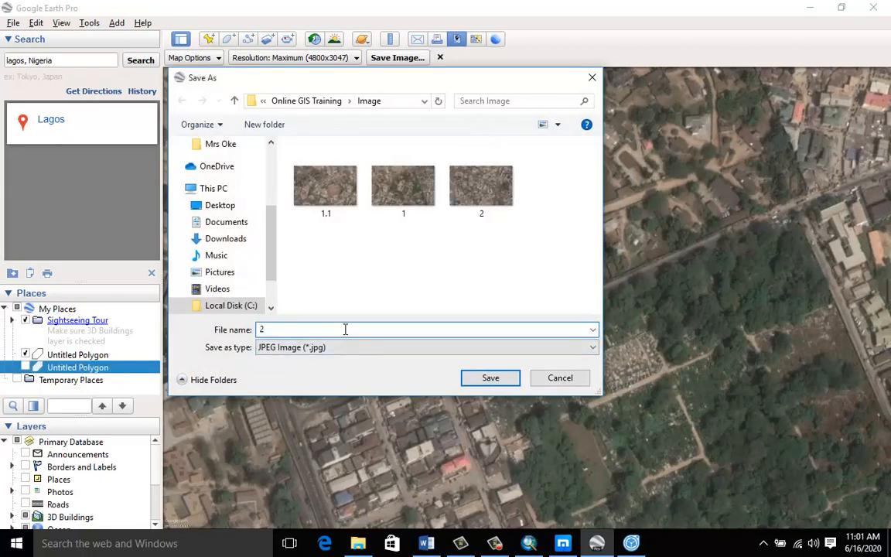
text(.1)
click(483, 379)
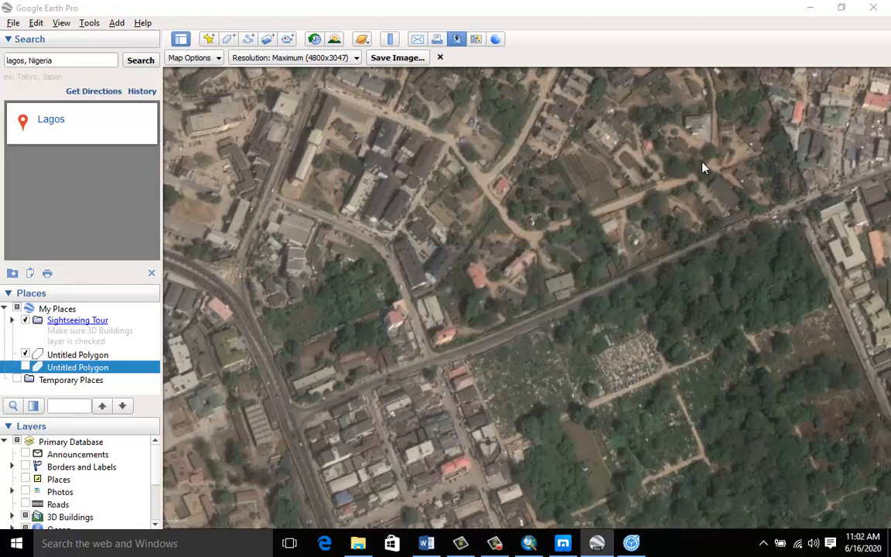
Step: Switch to Image Composite Editor, reposition its window and check the exported images in the Image folder
click(809, 9)
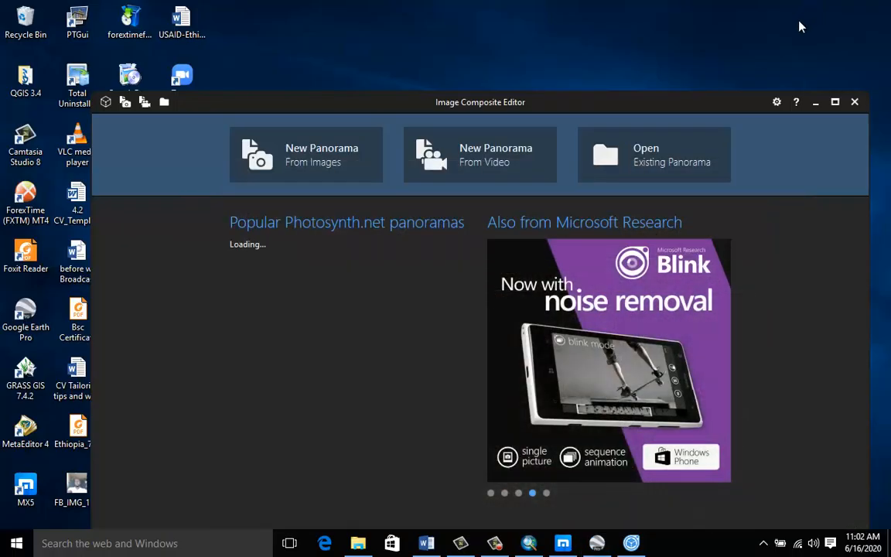
drag(724, 104, 705, 32)
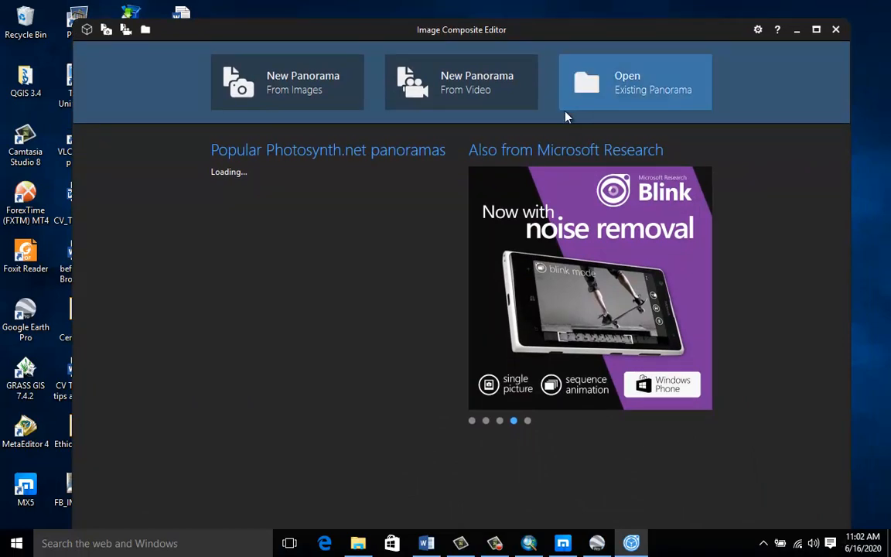
click(16, 544)
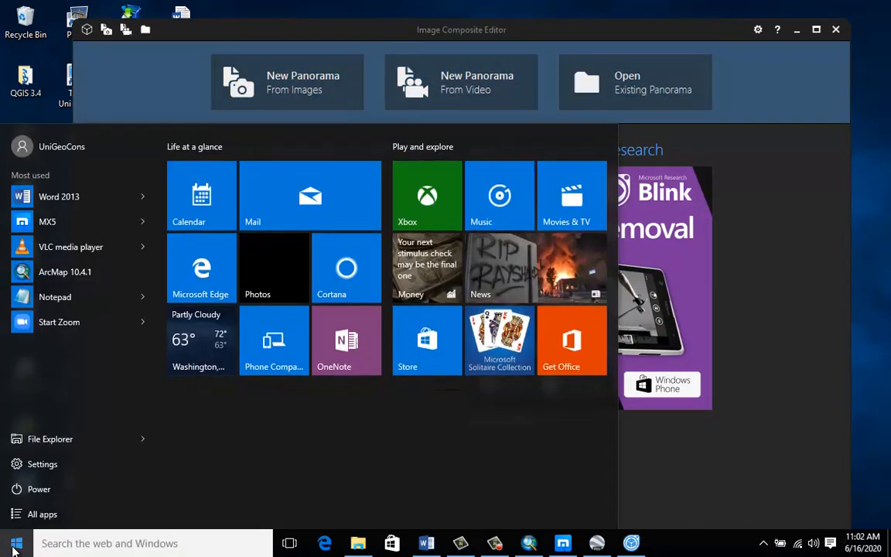
text(imag)
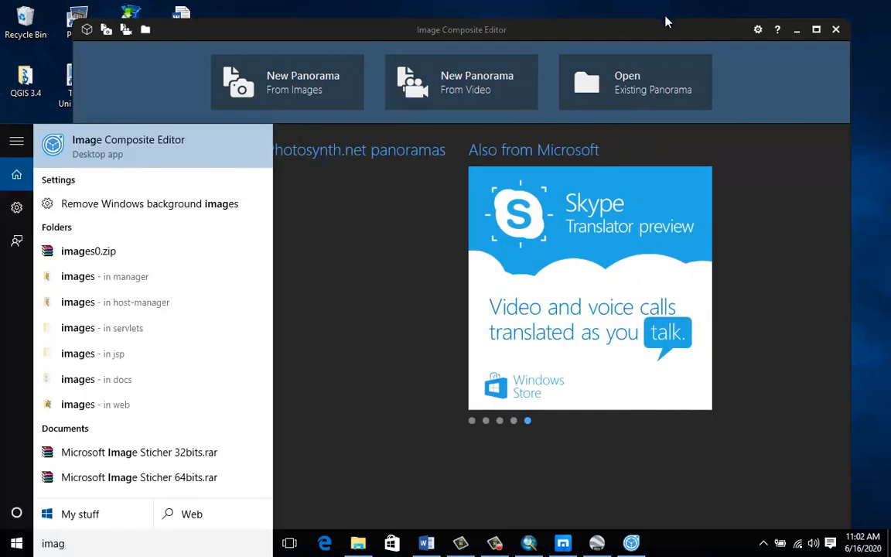
click(665, 30)
drag(666, 35, 663, 17)
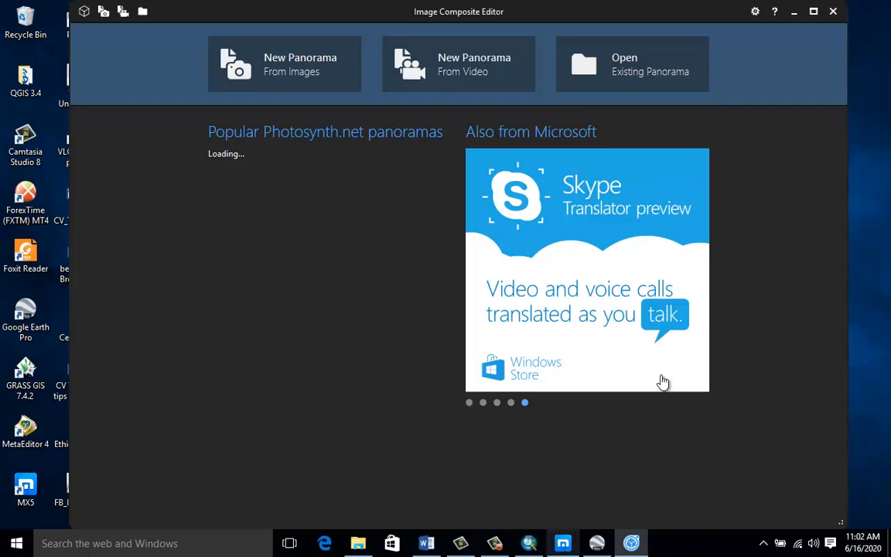
click(360, 545)
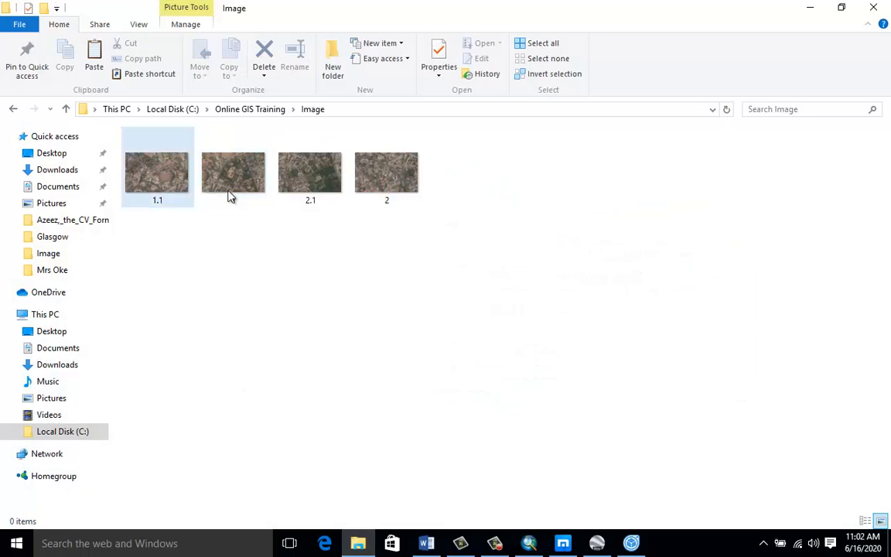
click(818, 15)
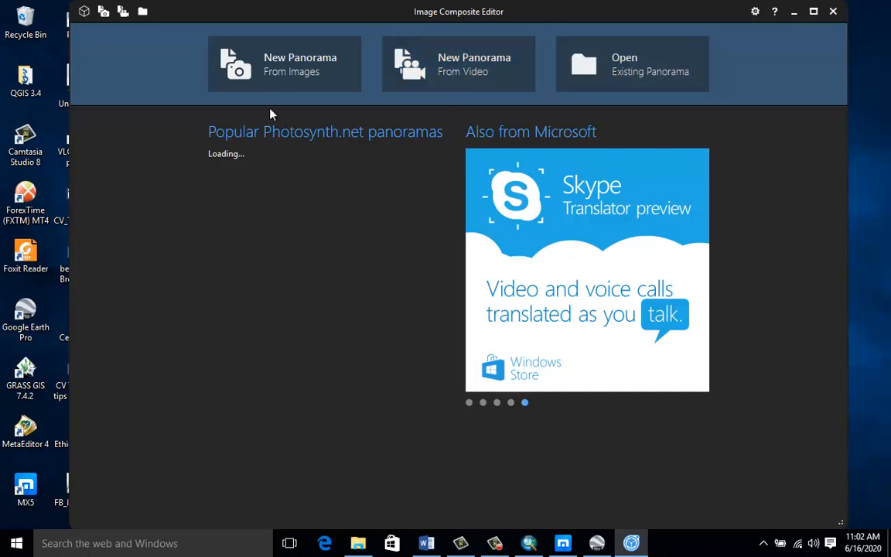
Step: Create a new panorama from images 1.1, 1, 2.1 and 2 in the Image folder of Online GIS Training
click(295, 76)
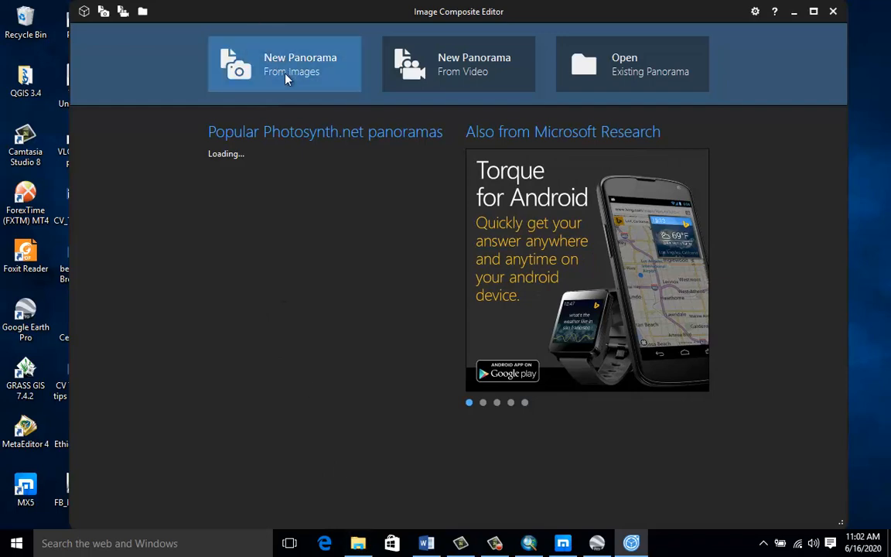
click(286, 79)
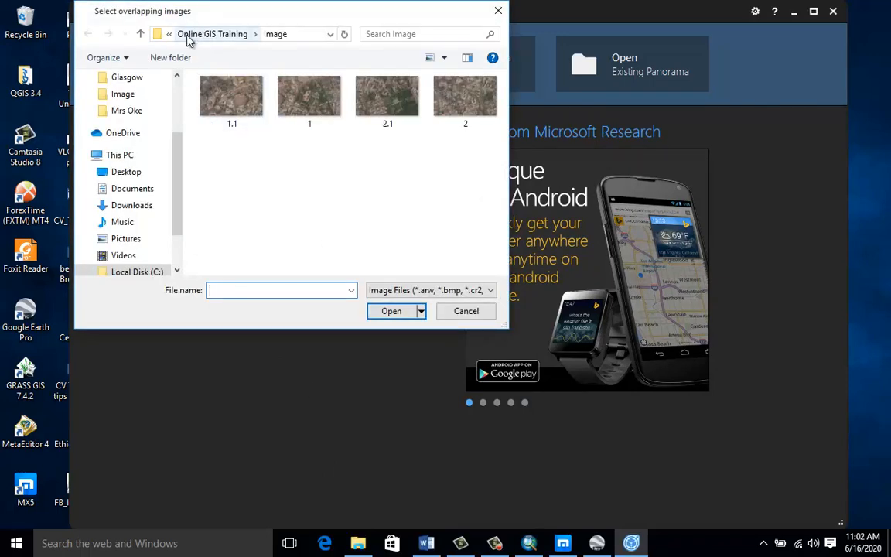
click(170, 37)
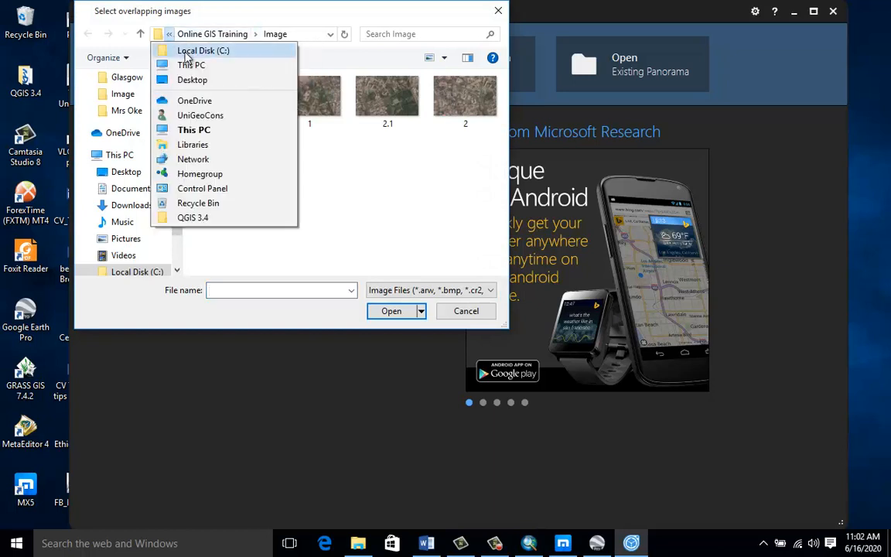
click(186, 53)
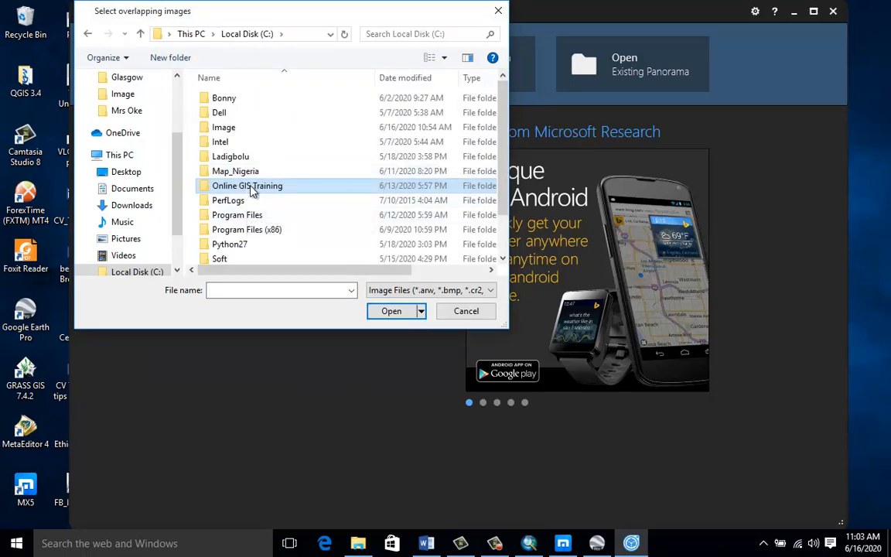
double_click(251, 186)
double_click(234, 148)
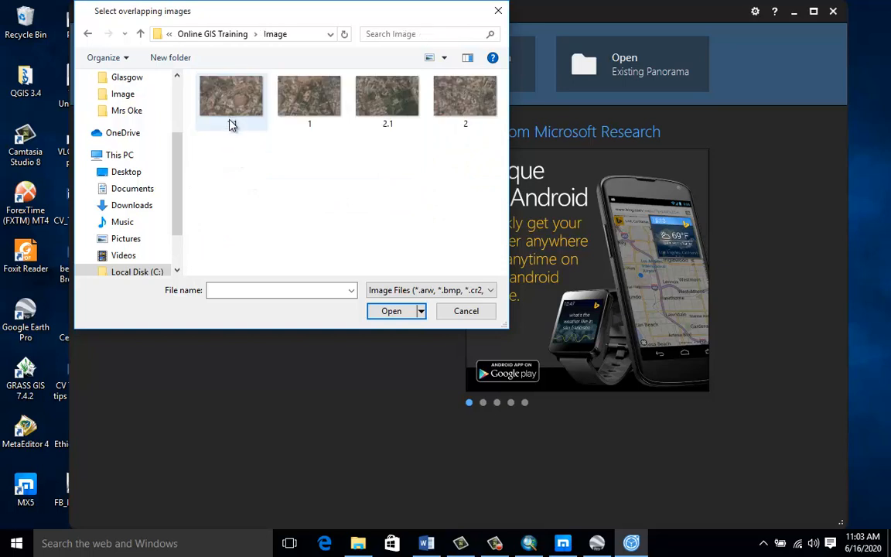
click(222, 112)
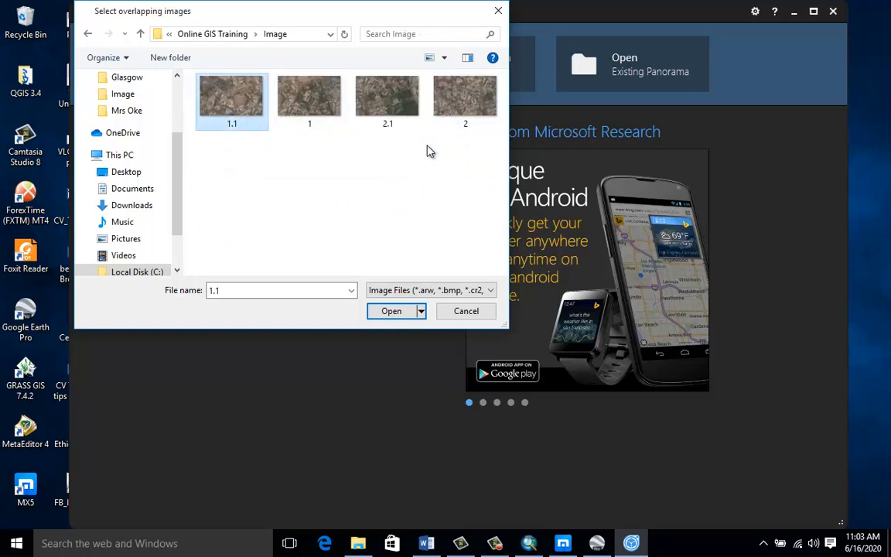
key(ctrl+a)
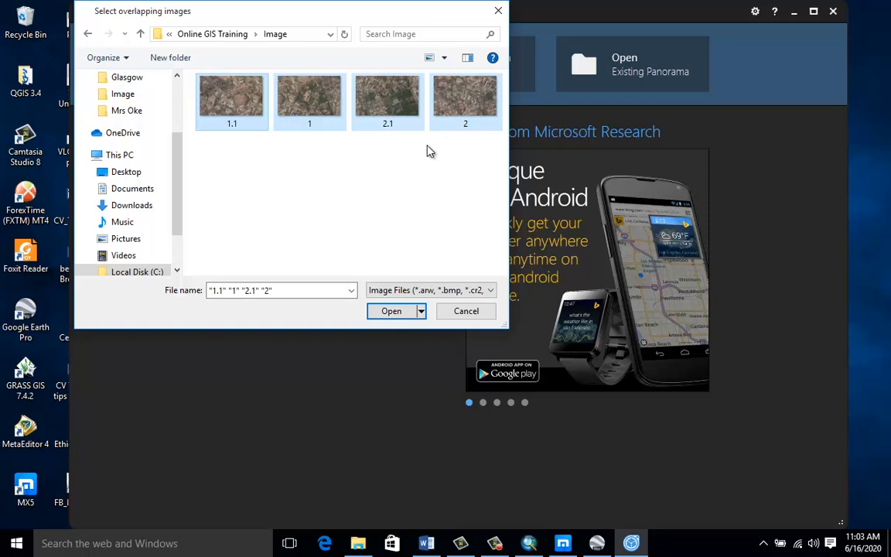
click(391, 312)
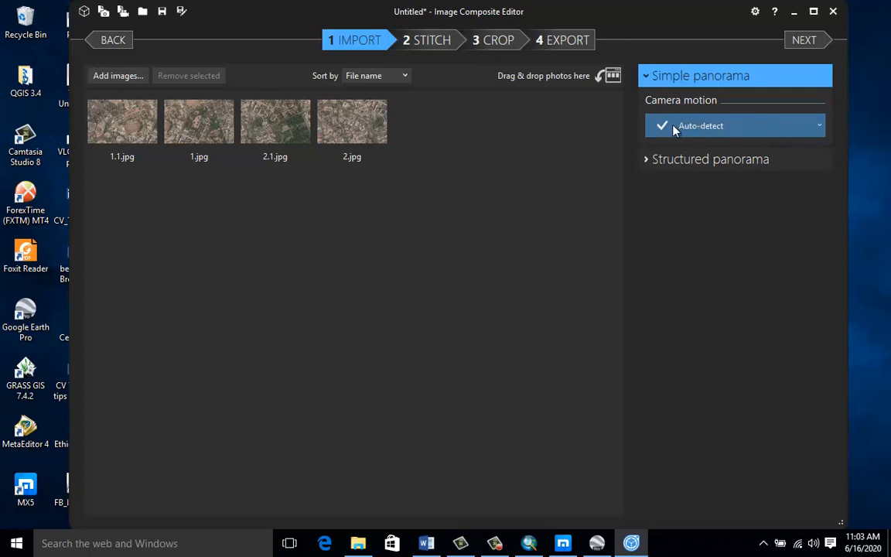
Step: Stitch the images using Planar motion as camera motion and fill the panorama's missing edges with auto completion
click(713, 129)
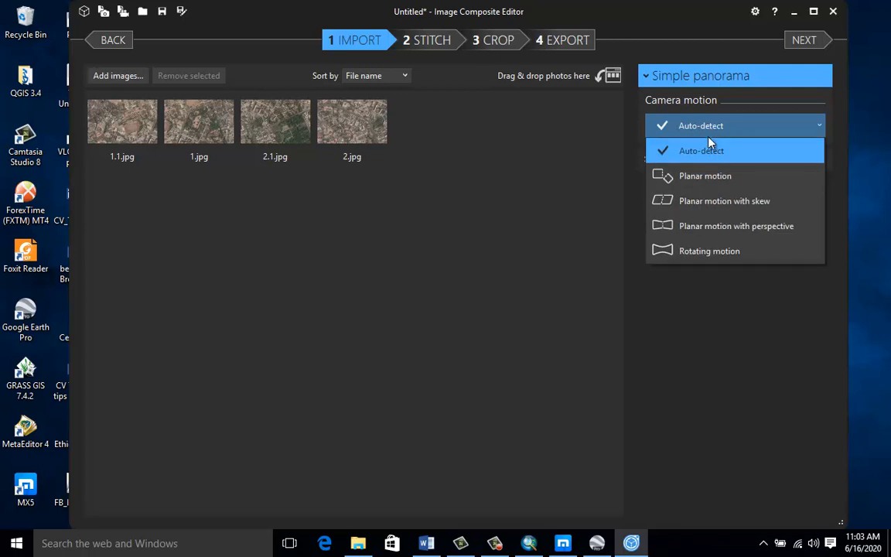
click(720, 182)
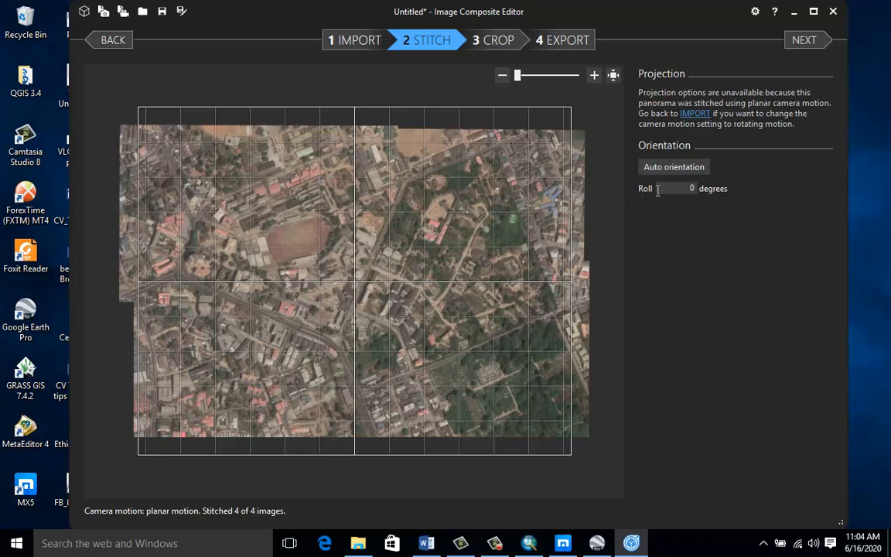
click(805, 40)
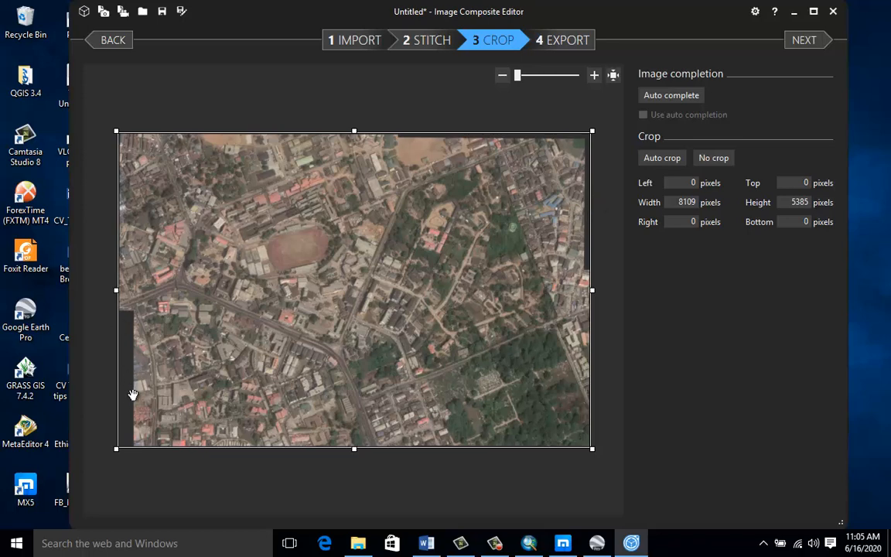
click(684, 99)
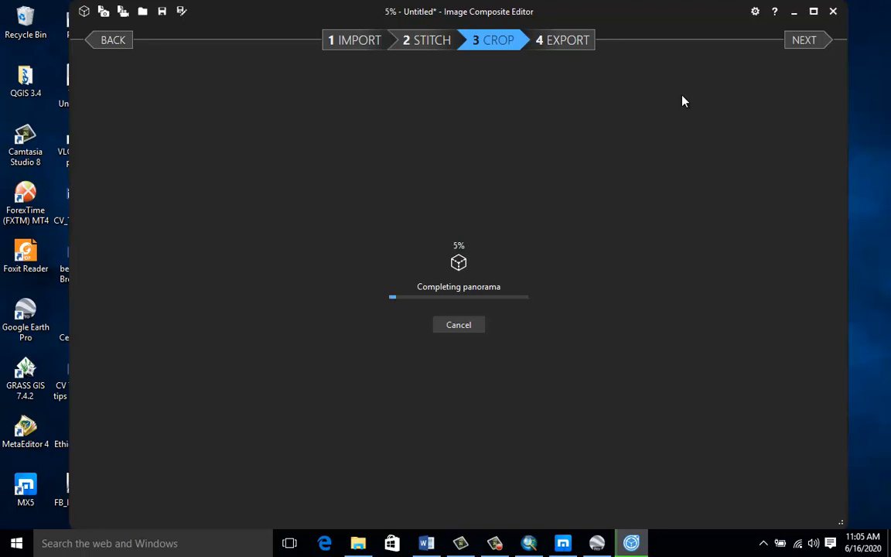
click(764, 543)
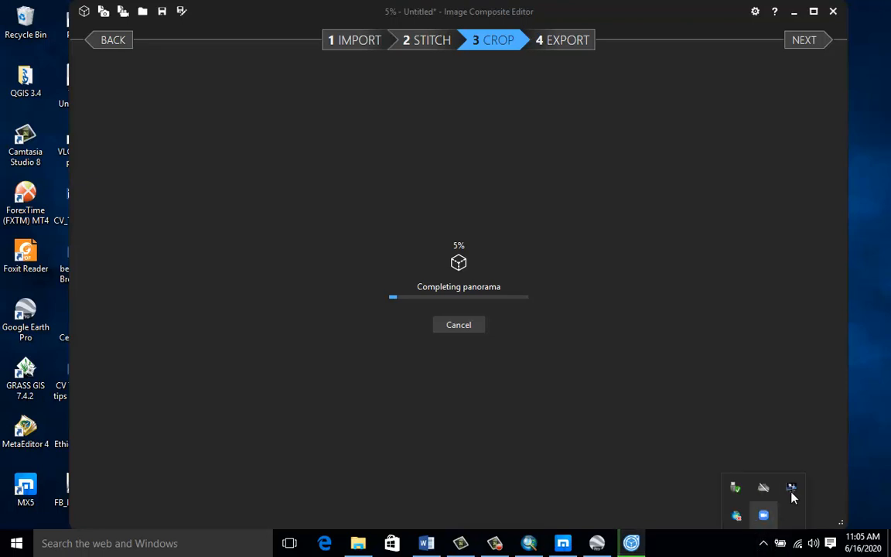
mouse_move(494, 545)
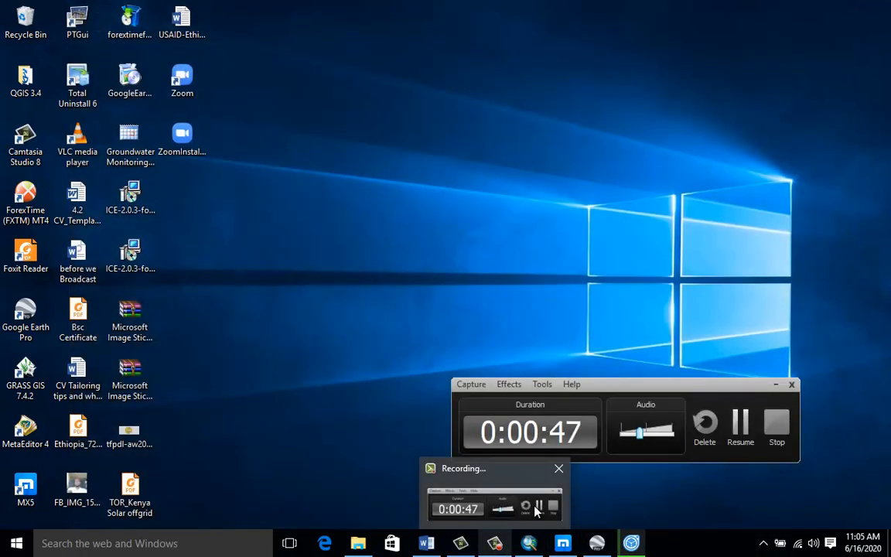
click(532, 509)
click(745, 428)
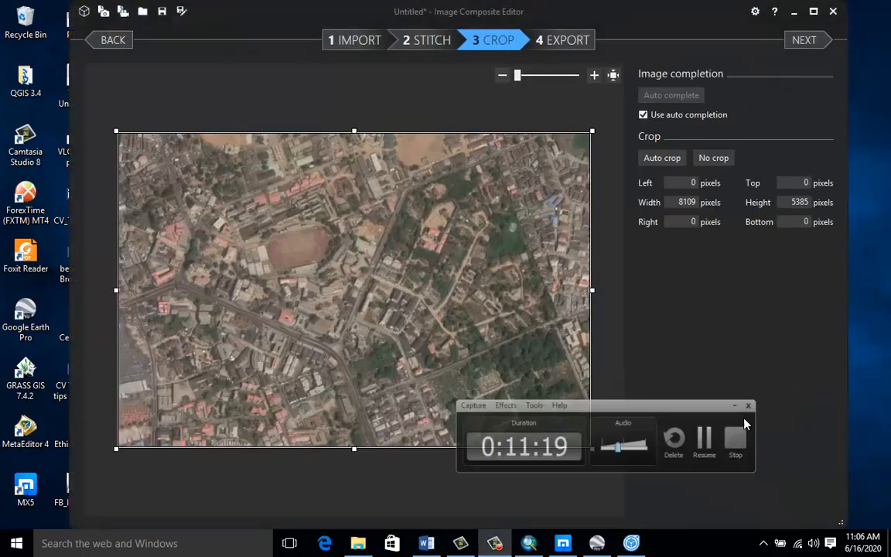
click(744, 428)
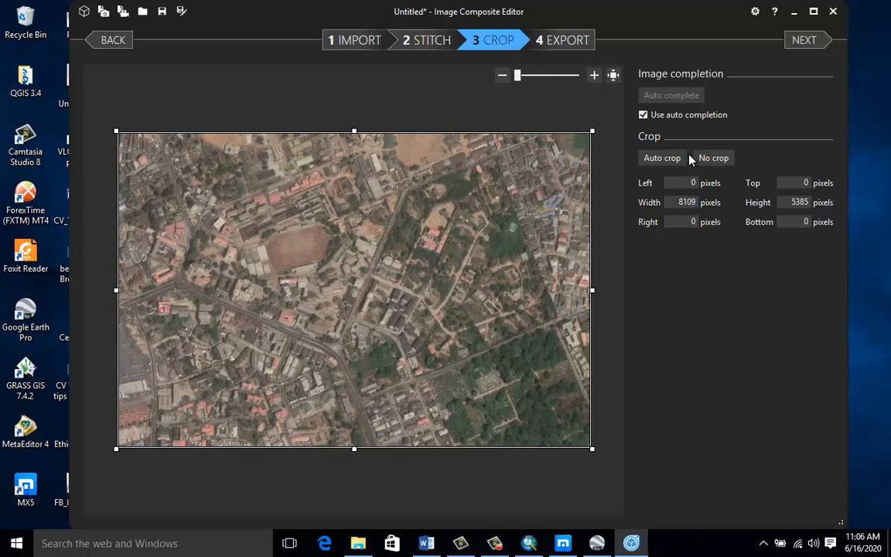
Step: Configure the panorama export as a JPEG Image with quality 85
click(803, 41)
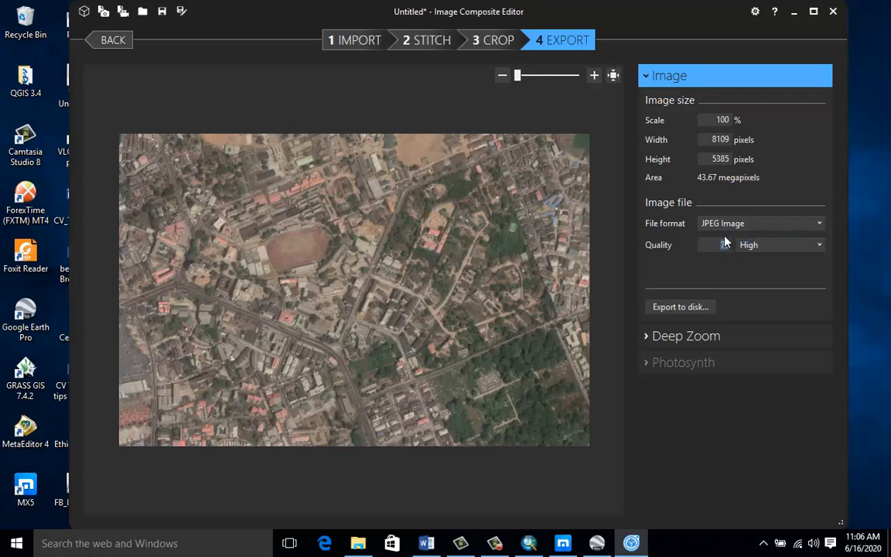
text(85)
key(BackSpace)
text(5)
click(771, 226)
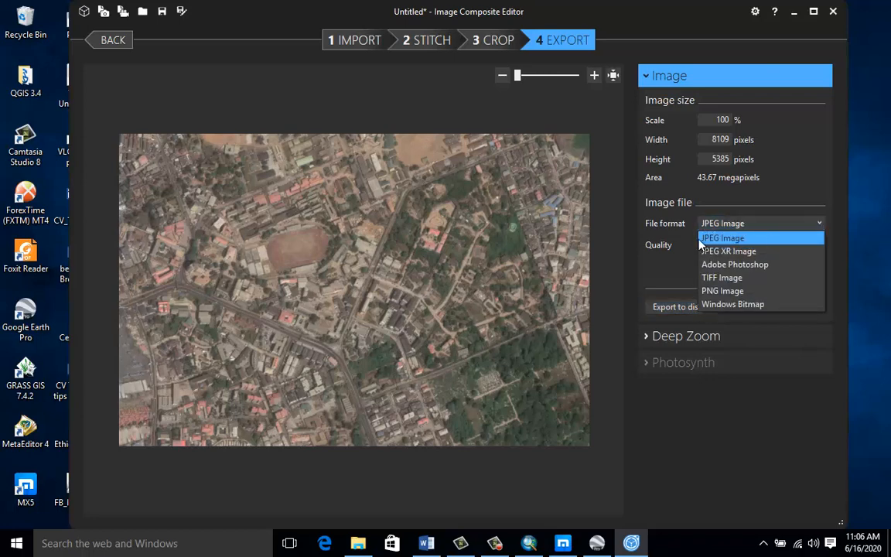
click(736, 243)
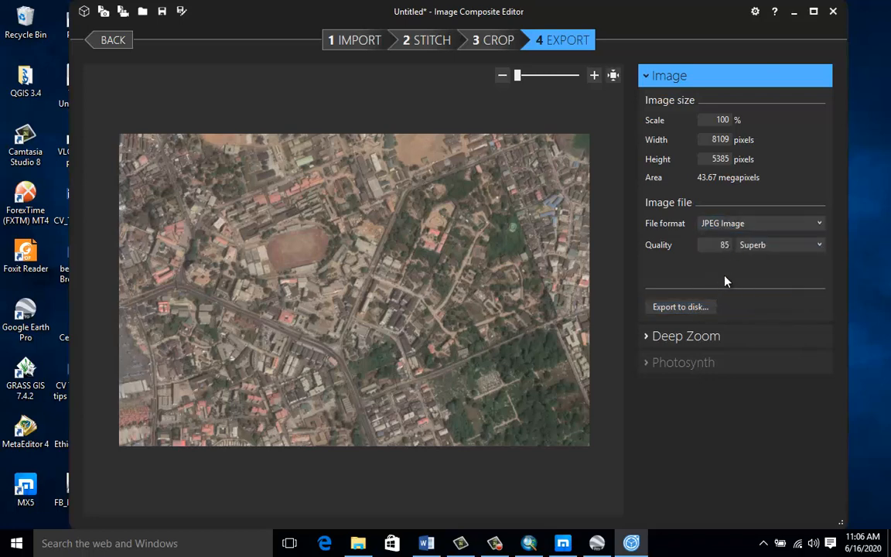
Step: Export the panorama to disk as Image in the Image folder of Online GIS Training
click(676, 308)
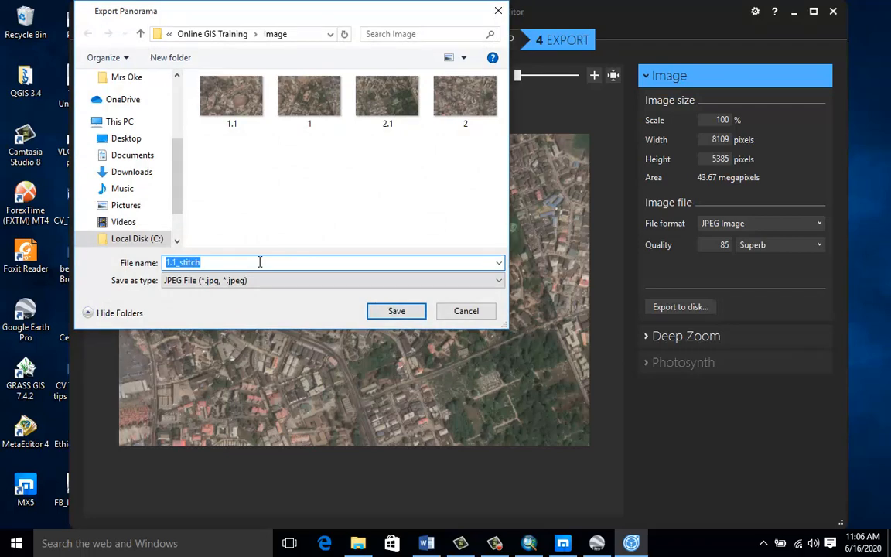
key(BackSpace)
click(396, 312)
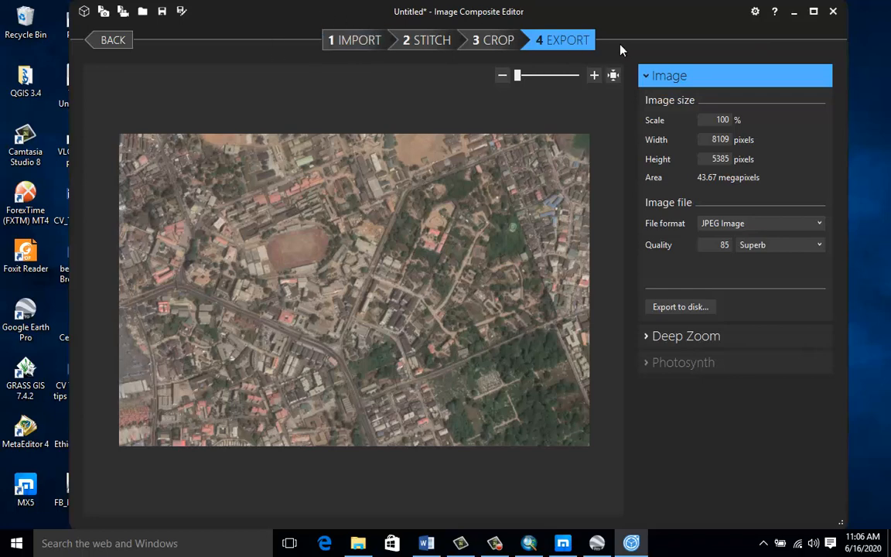
Step: Switch to File Explorer and check the exported panorama's file details in the Image folder
click(792, 12)
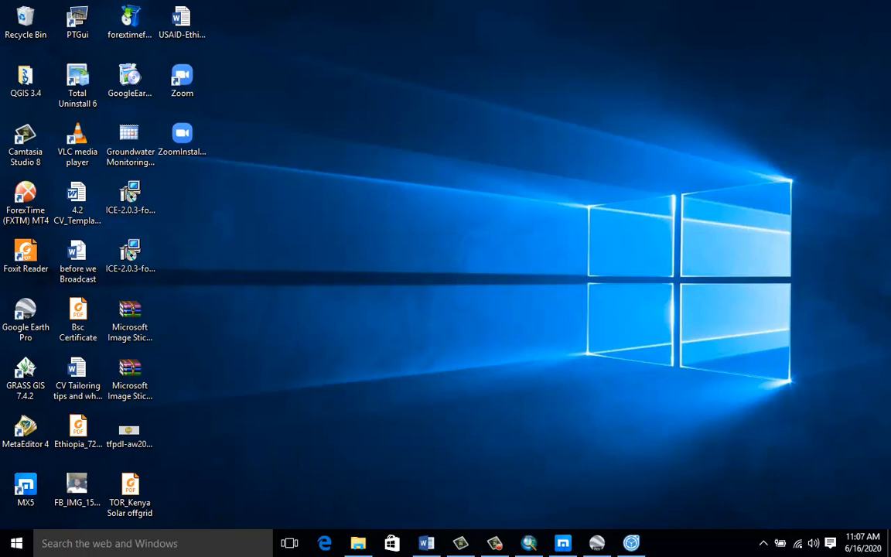
click(358, 543)
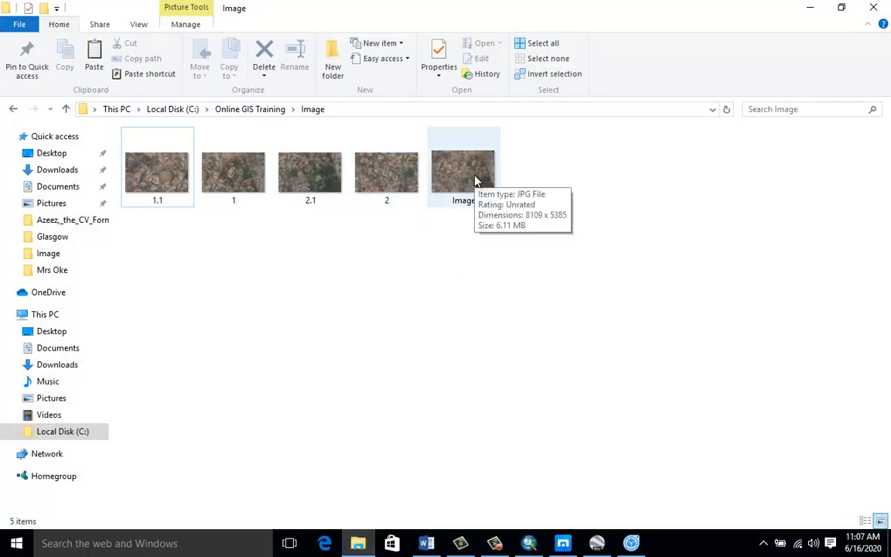
click(817, 9)
Step: Switch to ArcMap and add Image.jpg from the Image folder of Online GIS Training to the Layers data frame
click(530, 543)
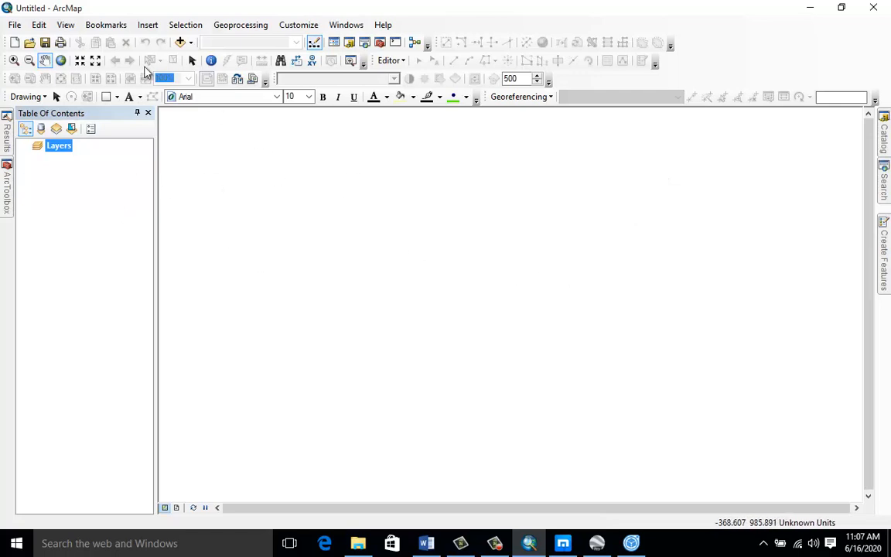
click(180, 43)
right_click(59, 147)
click(52, 150)
right_click(52, 149)
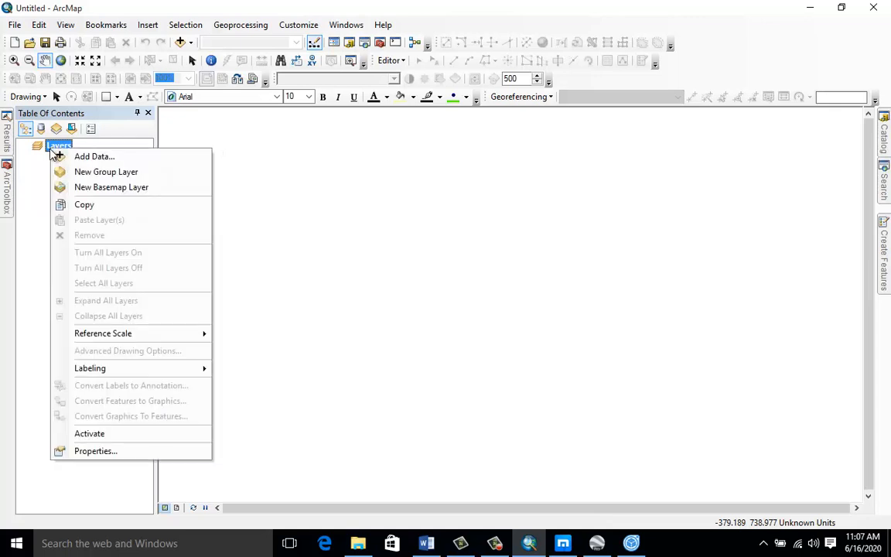
click(94, 157)
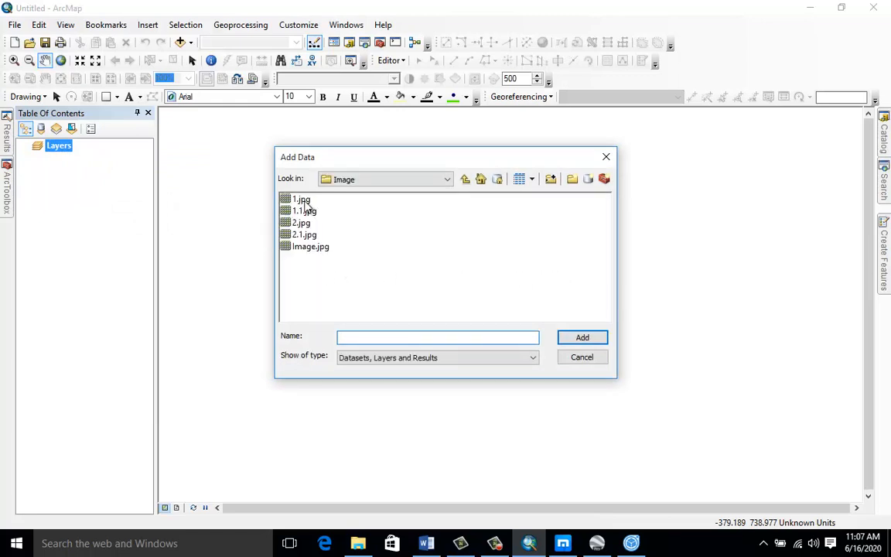
click(310, 248)
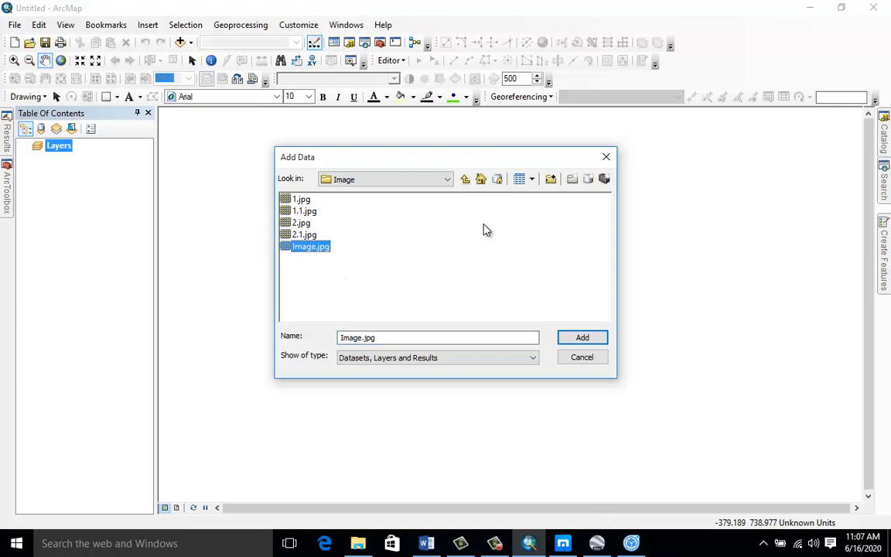
click(465, 180)
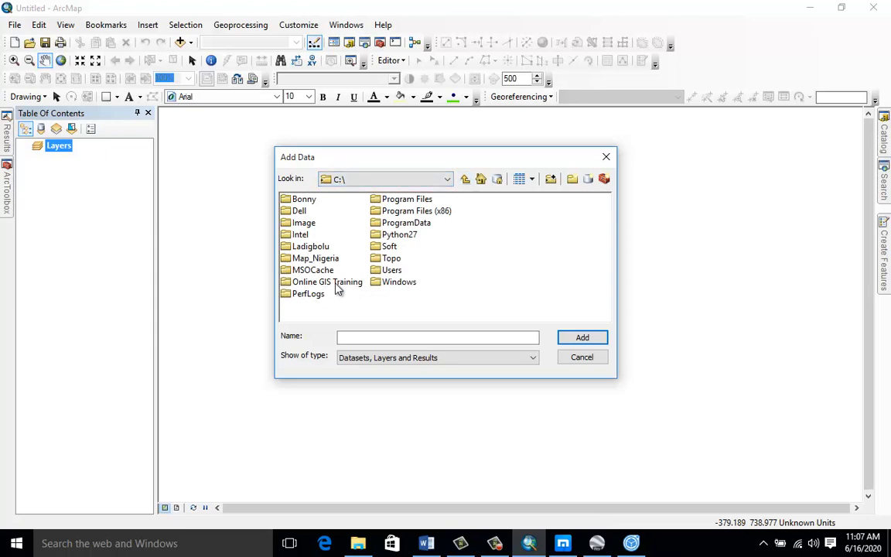
double_click(314, 283)
double_click(310, 202)
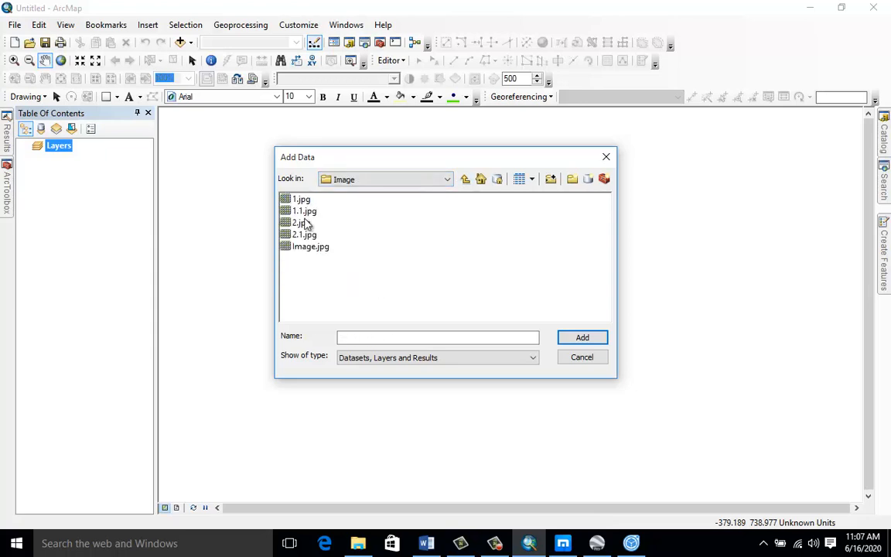
click(311, 247)
click(595, 340)
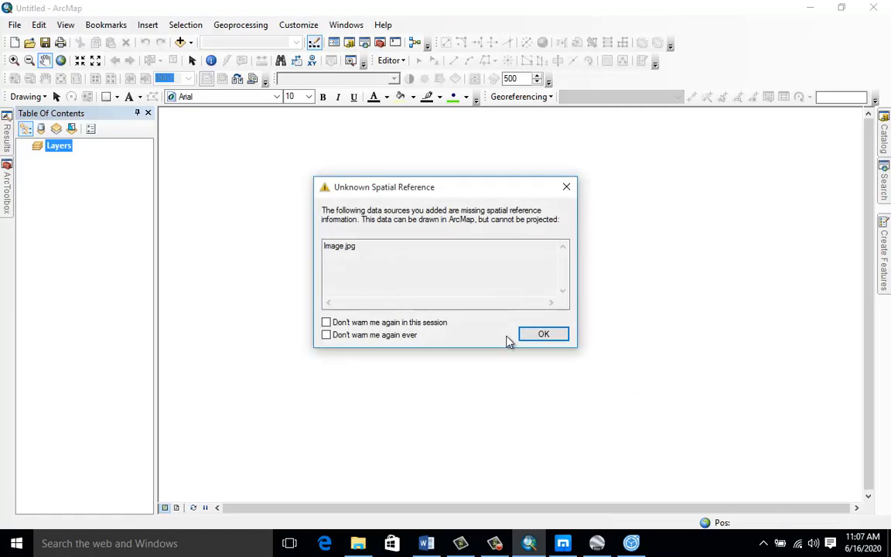
click(561, 338)
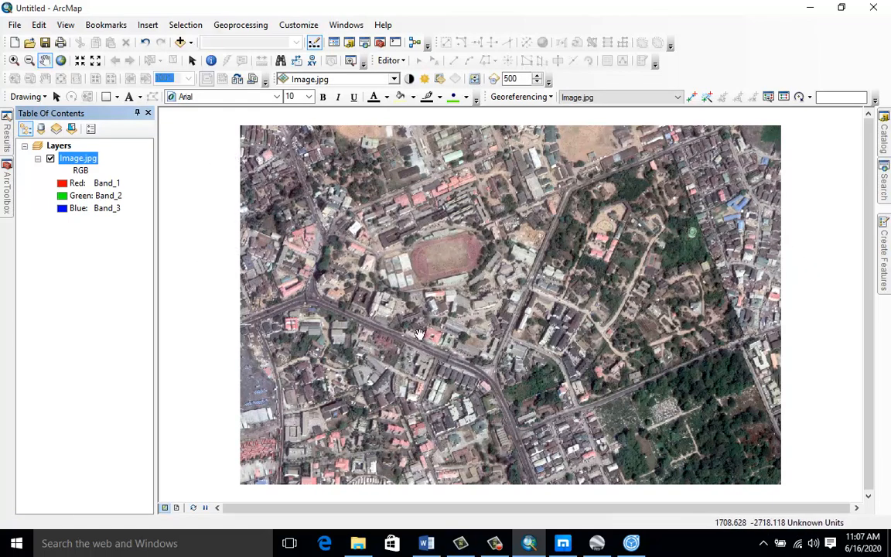
right_click(800, 296)
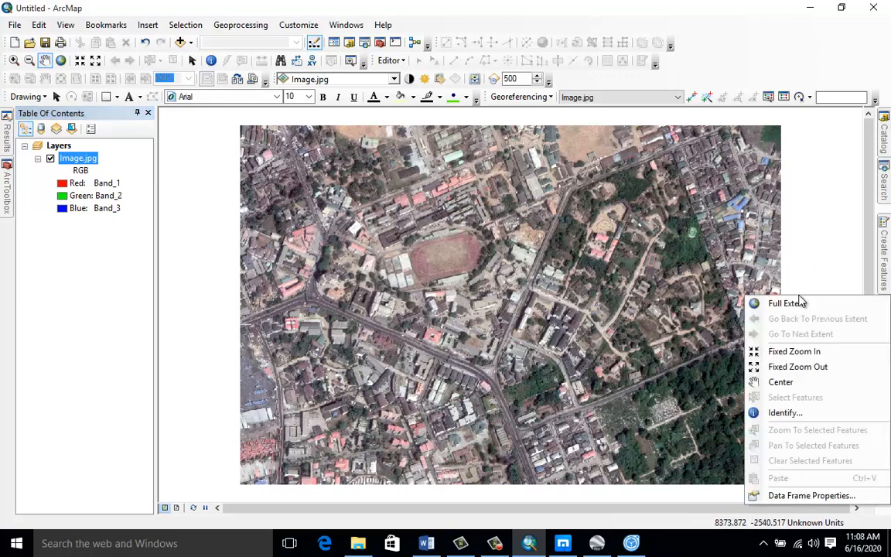
click(812, 180)
right_click(814, 181)
click(584, 213)
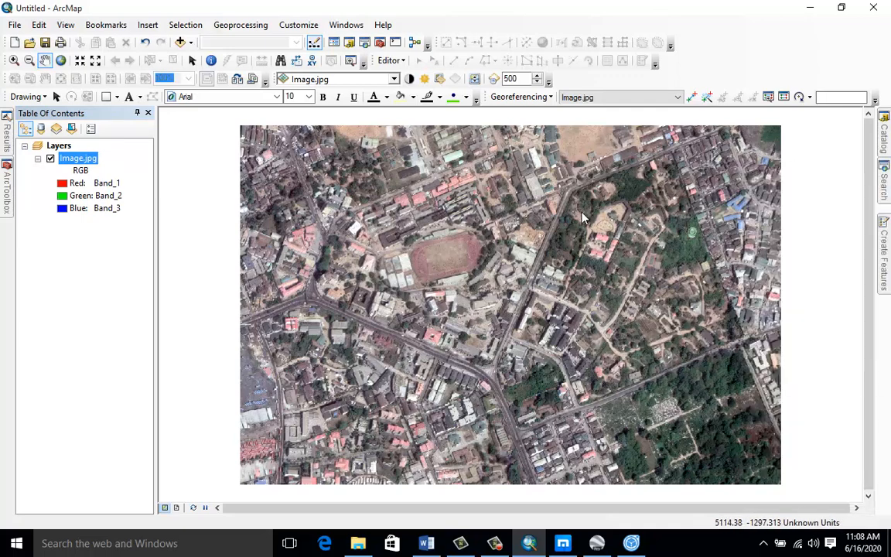
right_click(583, 214)
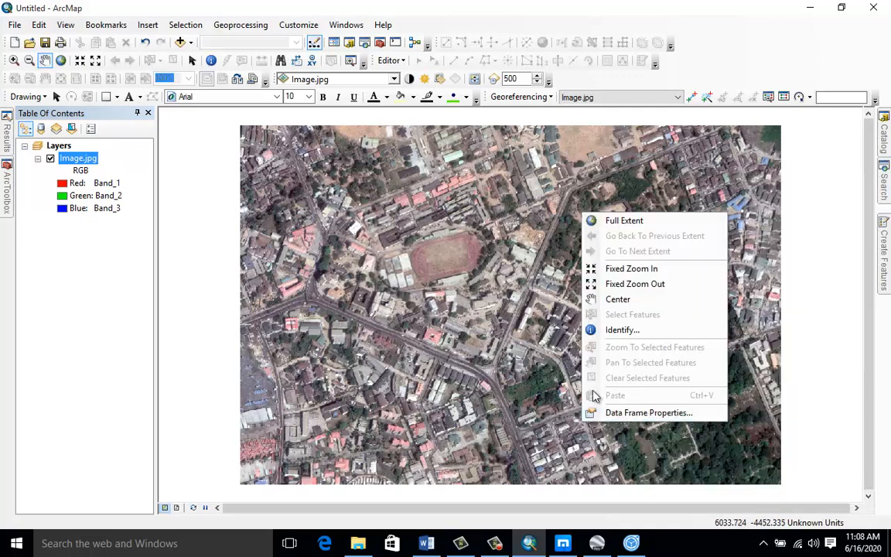
Step: Set the data frame's coordinate system to WGS 1984 UTM Zone 31N from the projected UTM systems for the Northern Hemisphere
click(67, 26)
click(67, 26)
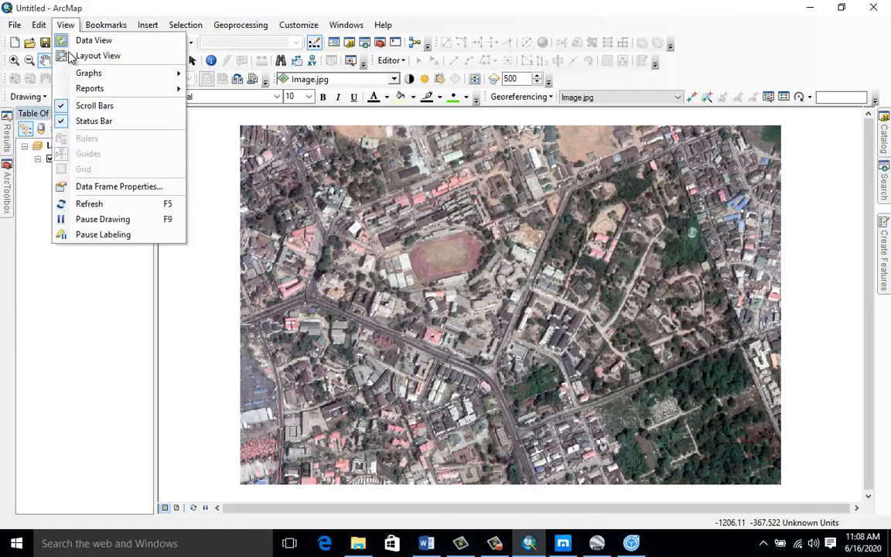
click(118, 190)
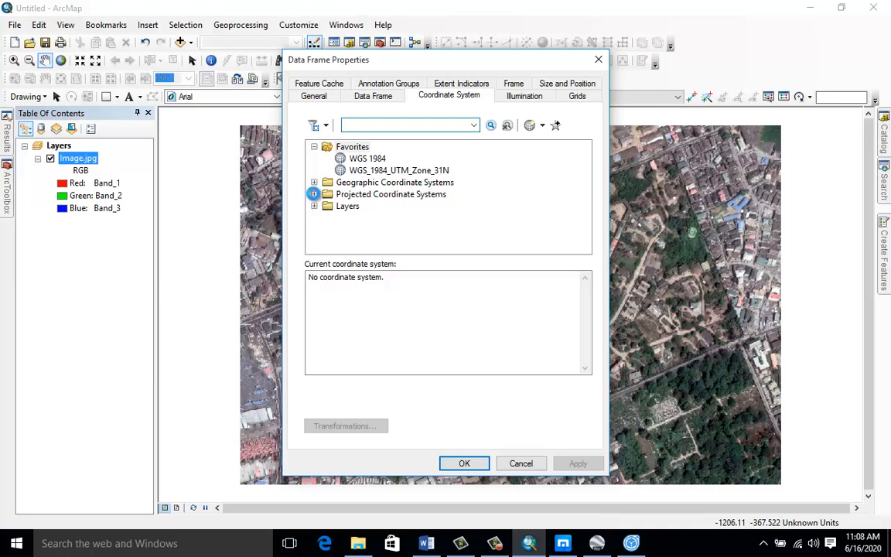
click(314, 194)
scroll(325, 203, down, 3)
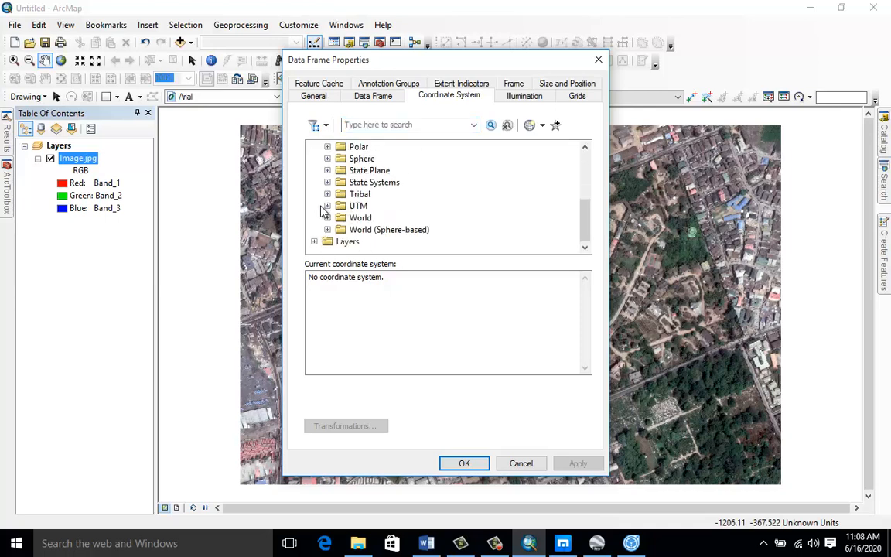
click(327, 206)
scroll(387, 206, down, 3)
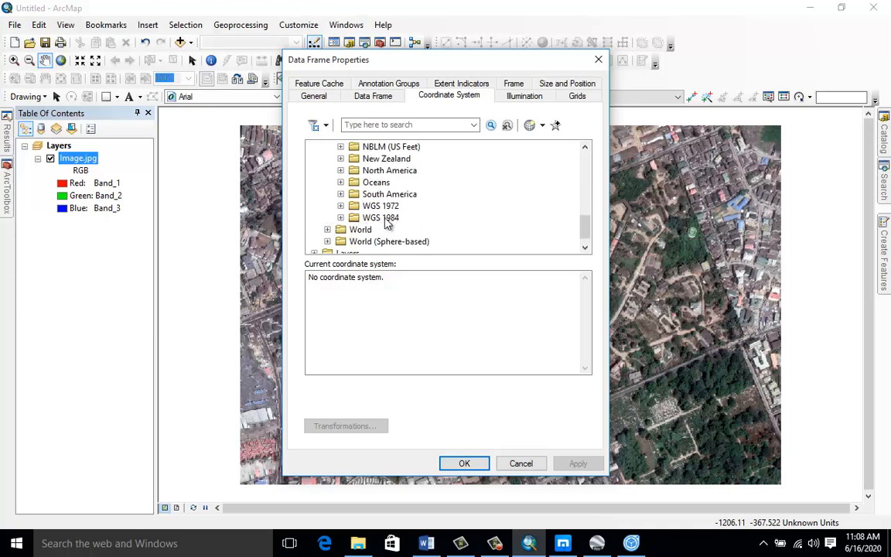
click(342, 218)
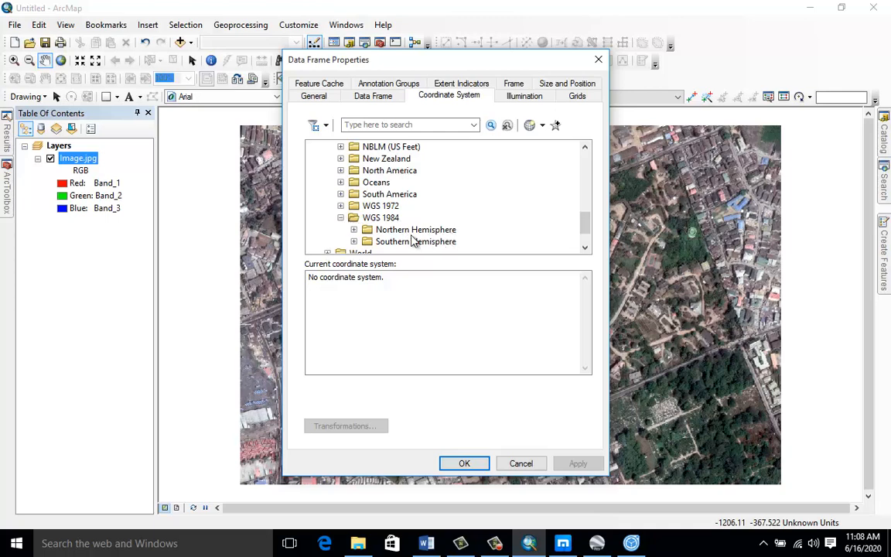
click(354, 230)
scroll(404, 193, down, 1)
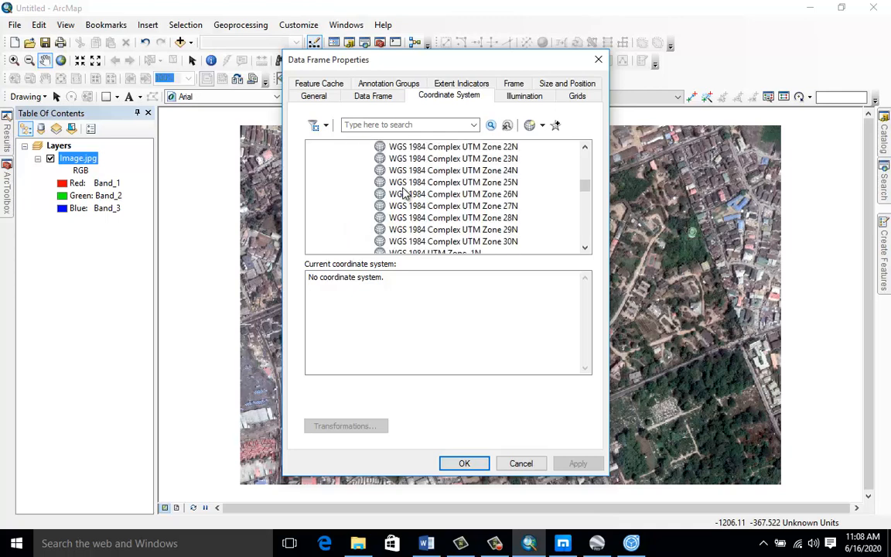
scroll(404, 194, down, 2)
scroll(404, 193, down, 6)
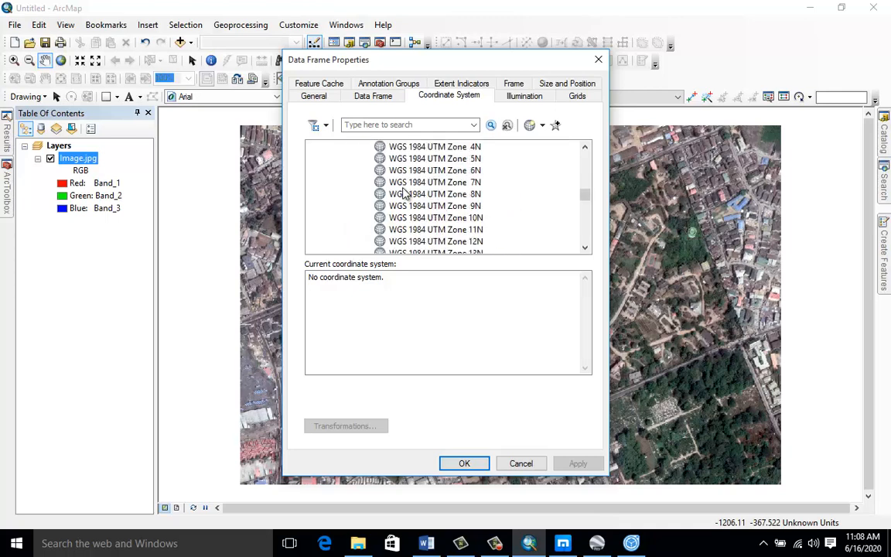
scroll(404, 194, down, 4)
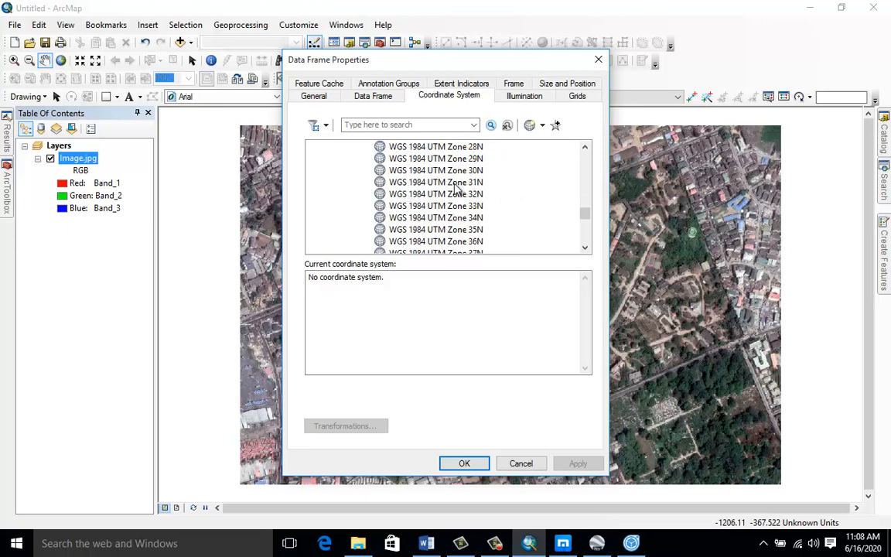
click(477, 182)
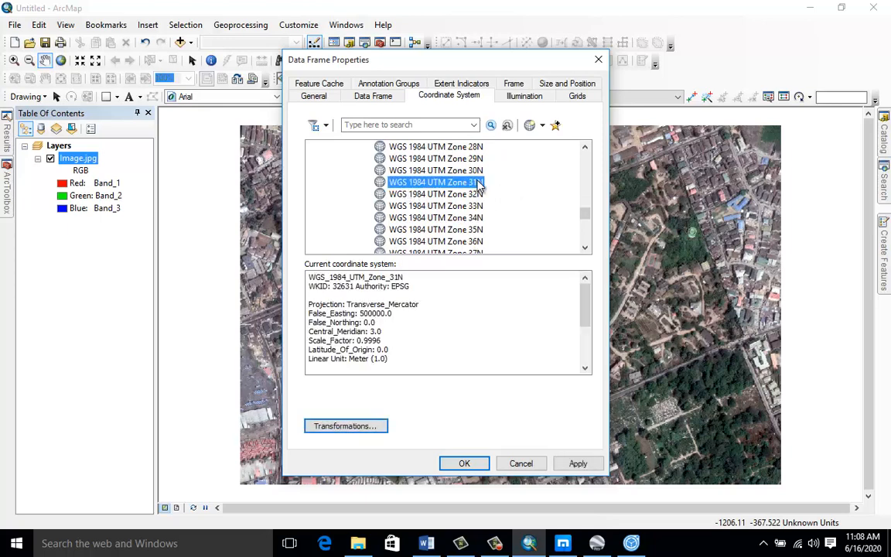
click(577, 463)
click(474, 462)
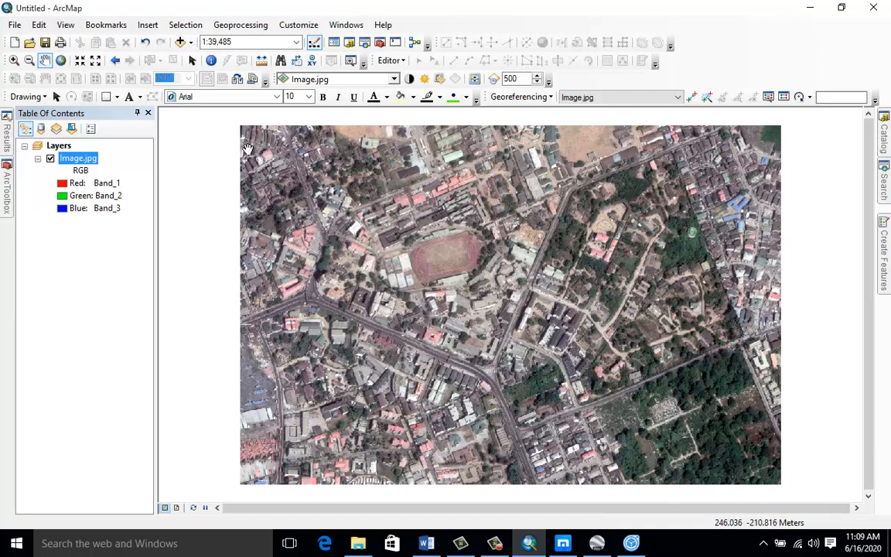
Step: Show the georeferencing link table and add a control point from the east corner of the pink-roofed building beside the roundabout
scroll(246, 151, down, 6)
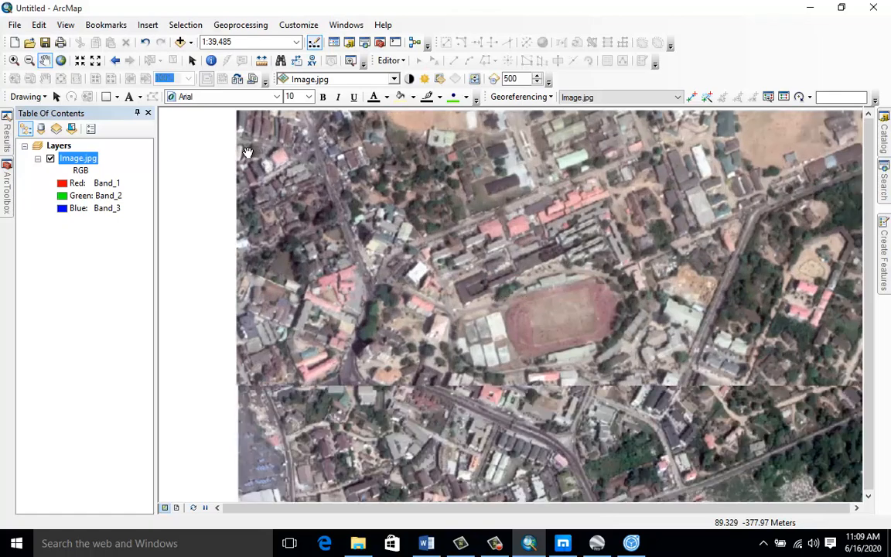
scroll(252, 153, down, 2)
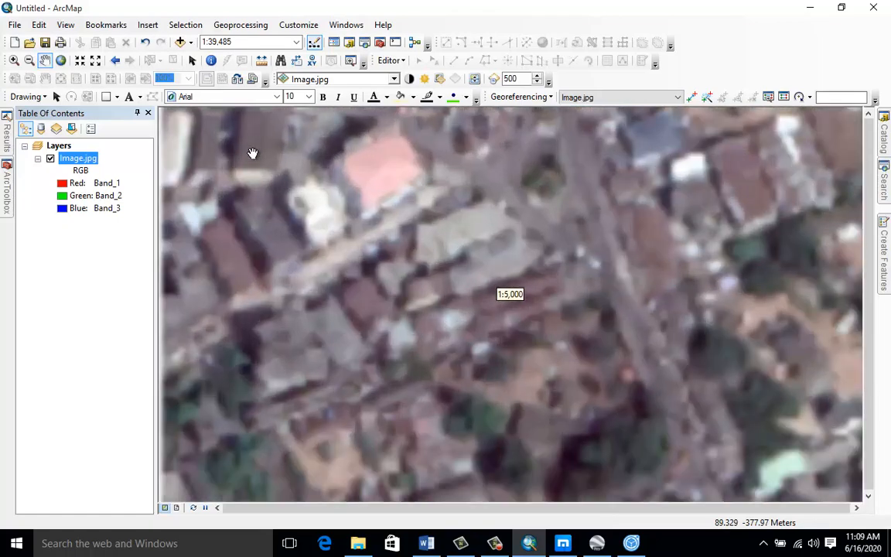
scroll(430, 174, down, 1)
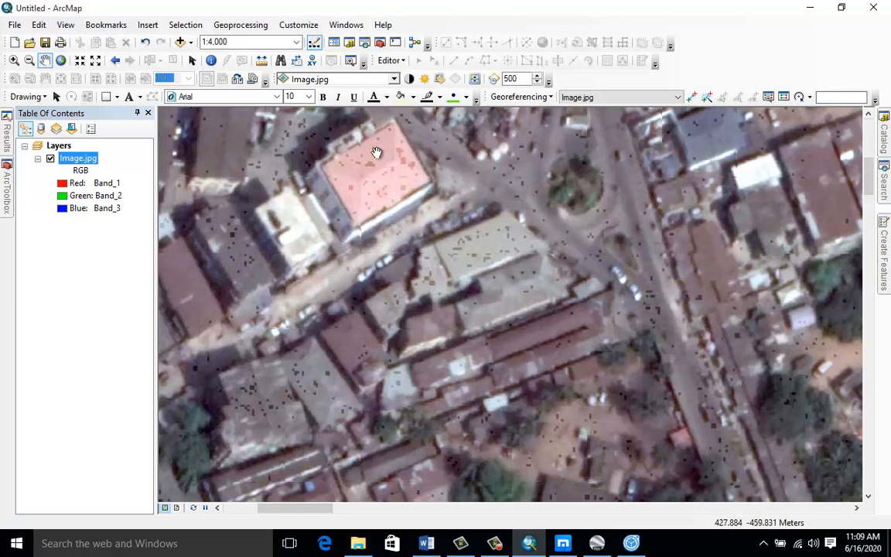
drag(377, 152, 369, 211)
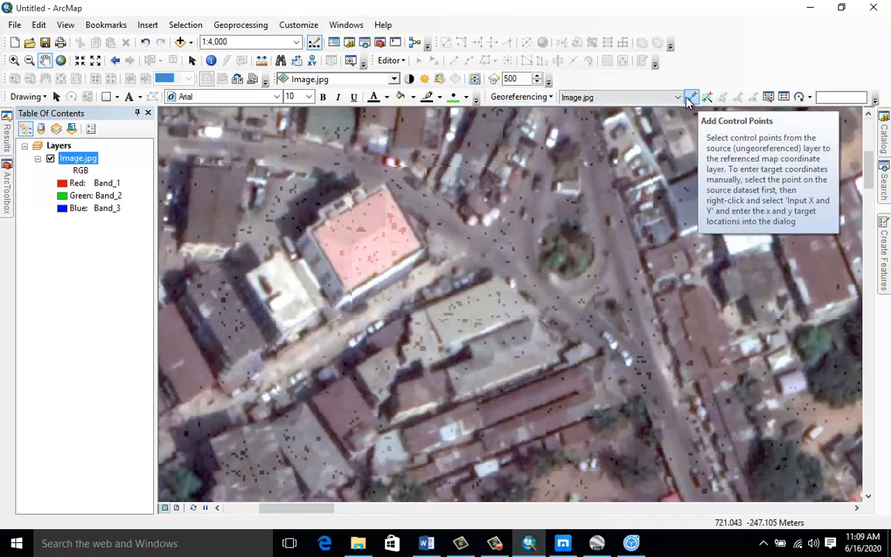
click(786, 95)
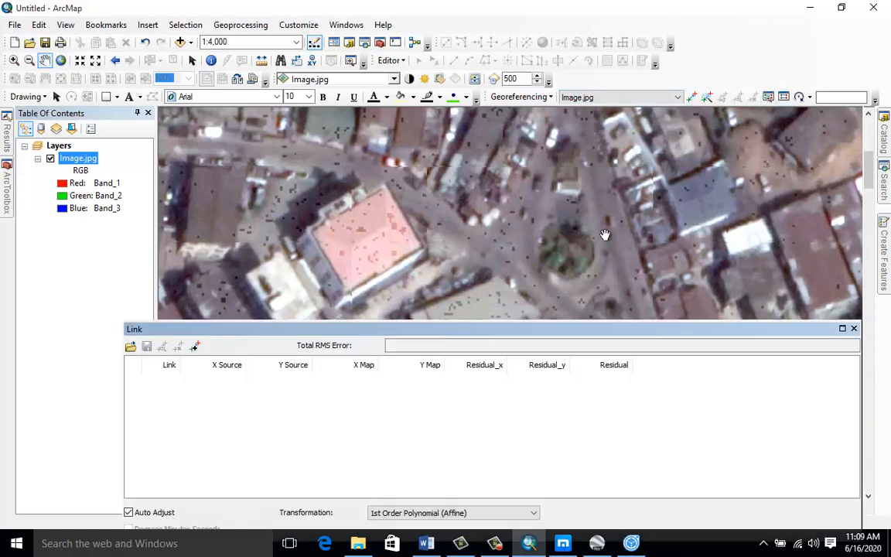
click(692, 98)
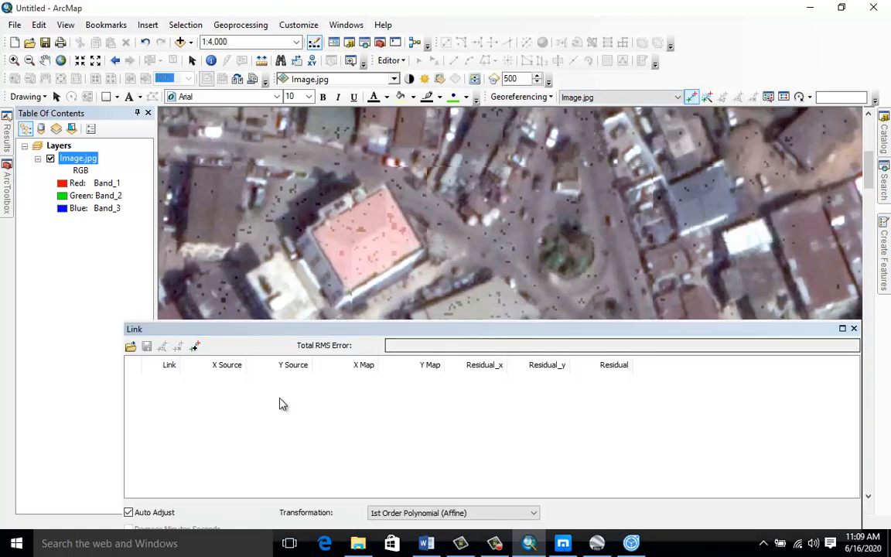
click(425, 246)
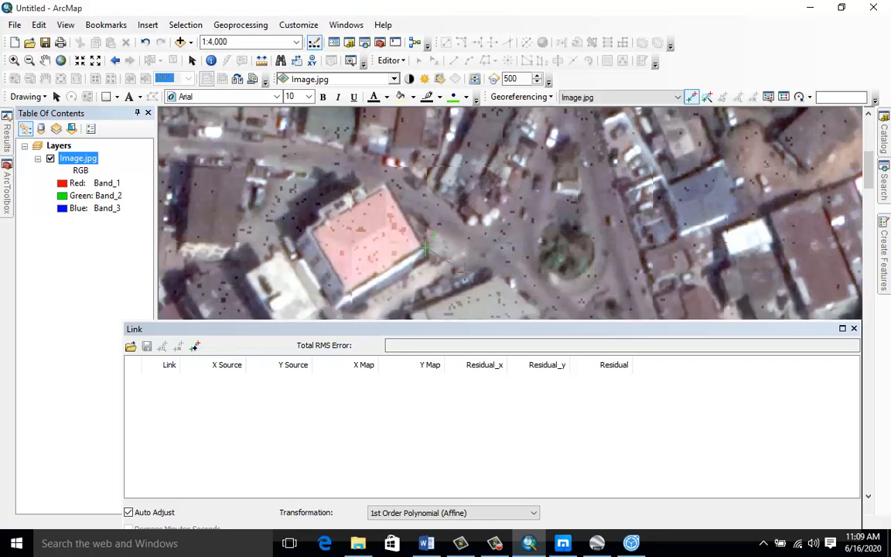
click(470, 248)
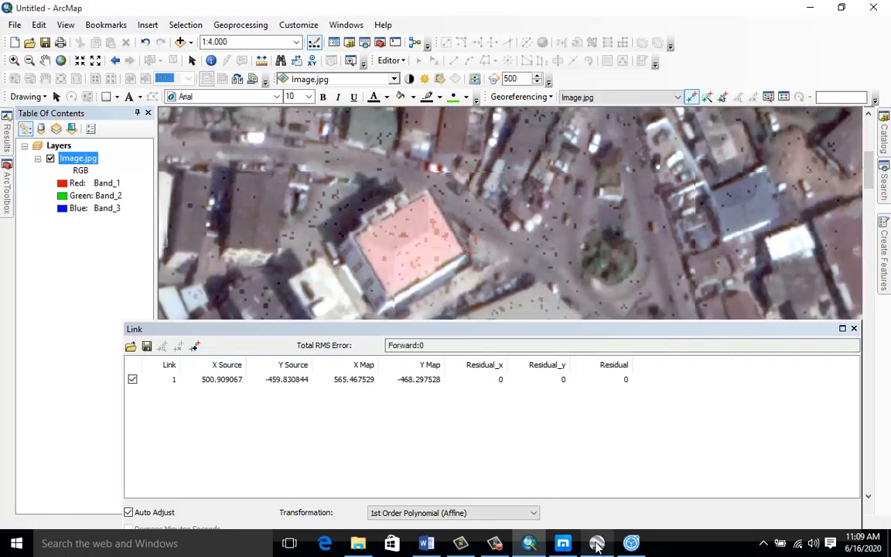
Step: Switch to Google Earth Pro, show the second Untitled Polygon boundary and locate the pink-roofed building beside the roundabout
click(596, 544)
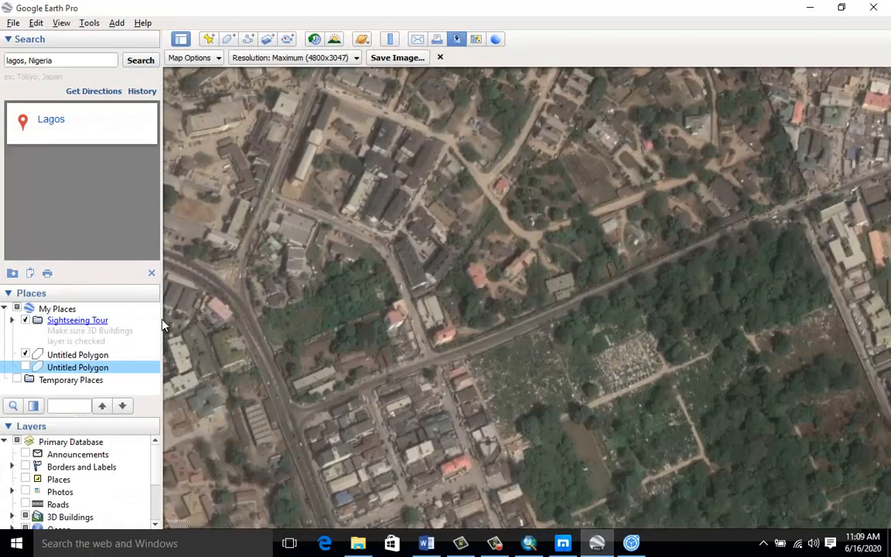
click(26, 368)
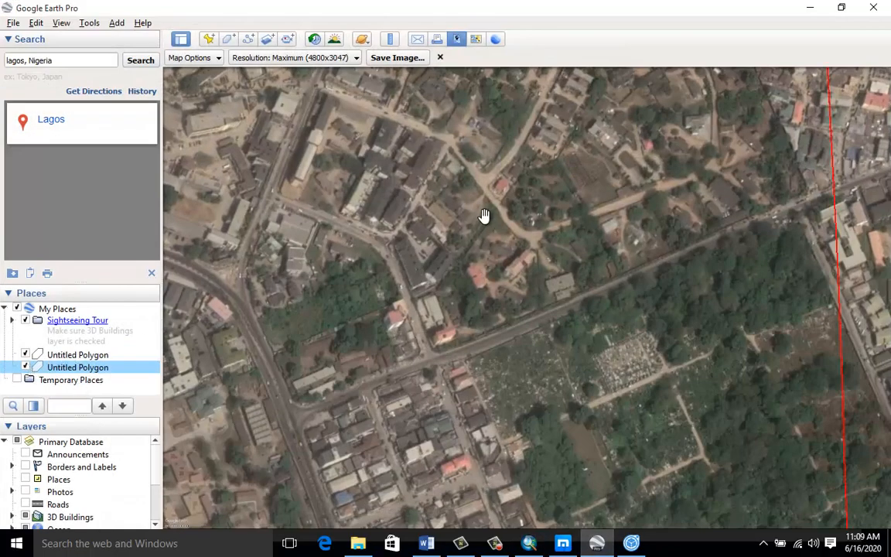
scroll(484, 219, down, 5)
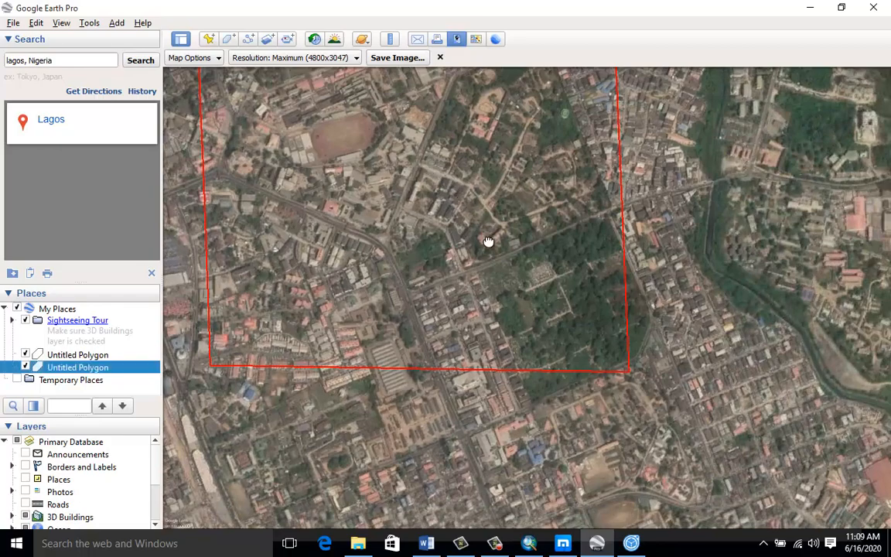
drag(487, 240, 531, 338)
scroll(263, 201, up, 5)
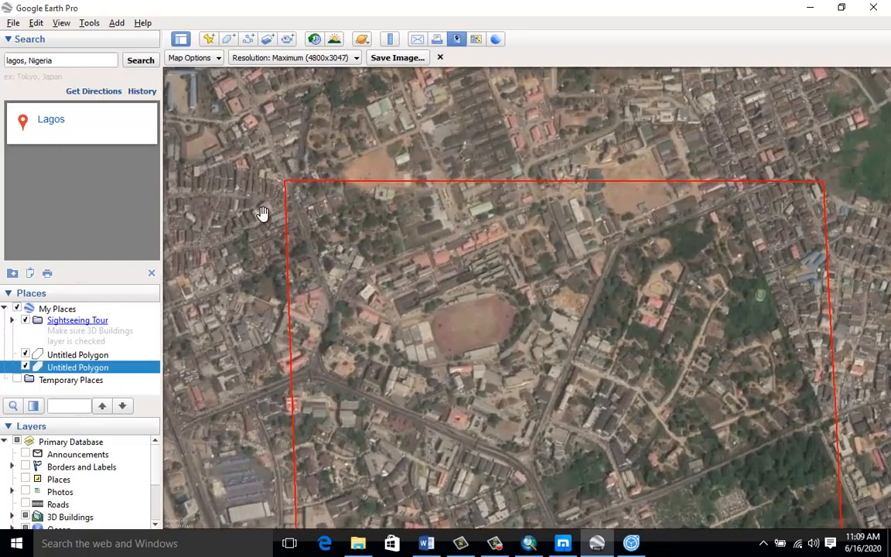
scroll(266, 203, up, 5)
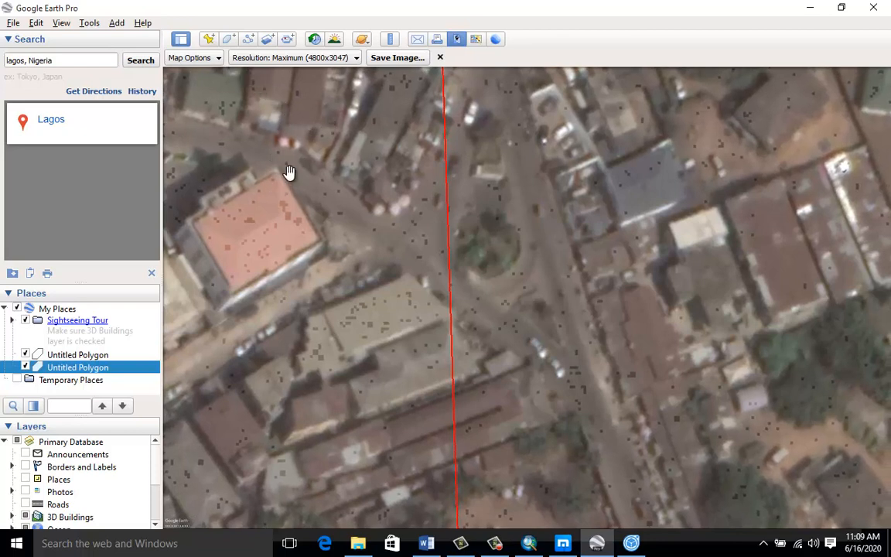
Step: Check the coordinate fields of a new placemark and the Show Lat/Long format in the program options, without changing anything
click(208, 40)
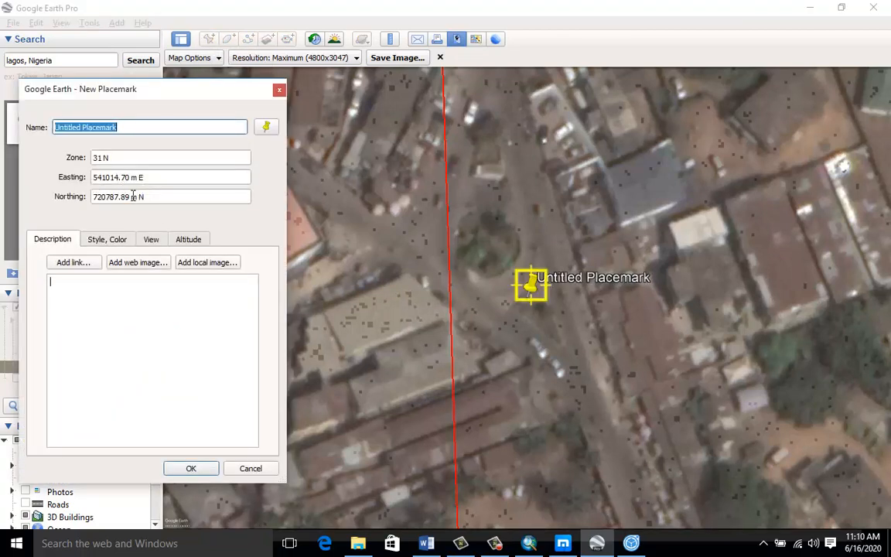
click(279, 91)
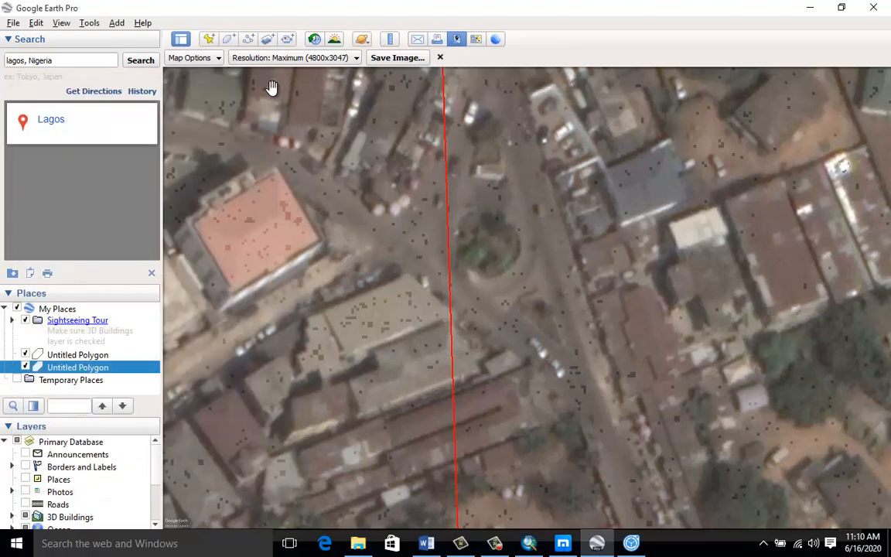
click(91, 23)
click(122, 139)
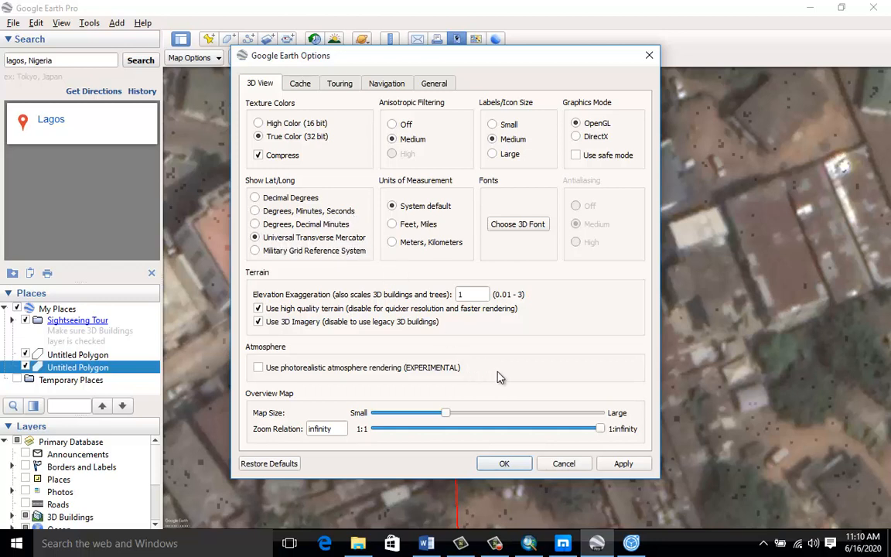
click(568, 464)
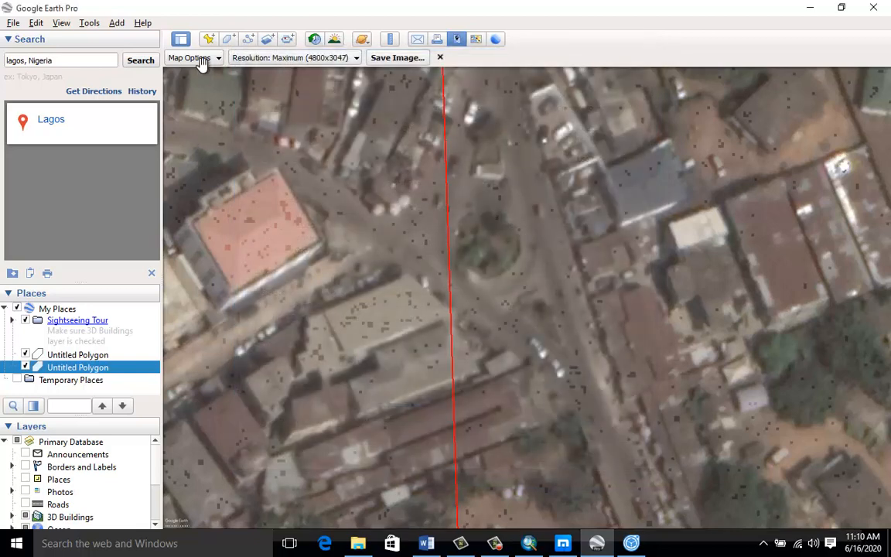
Step: Start a new placemark at the east corner of the pink-roofed building and copy its easting number, 540970.55
click(209, 38)
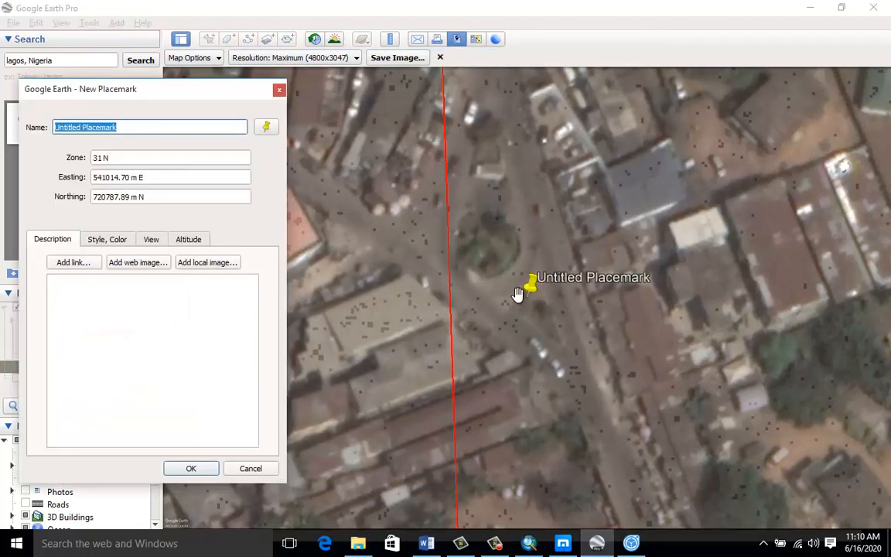
drag(530, 296, 327, 245)
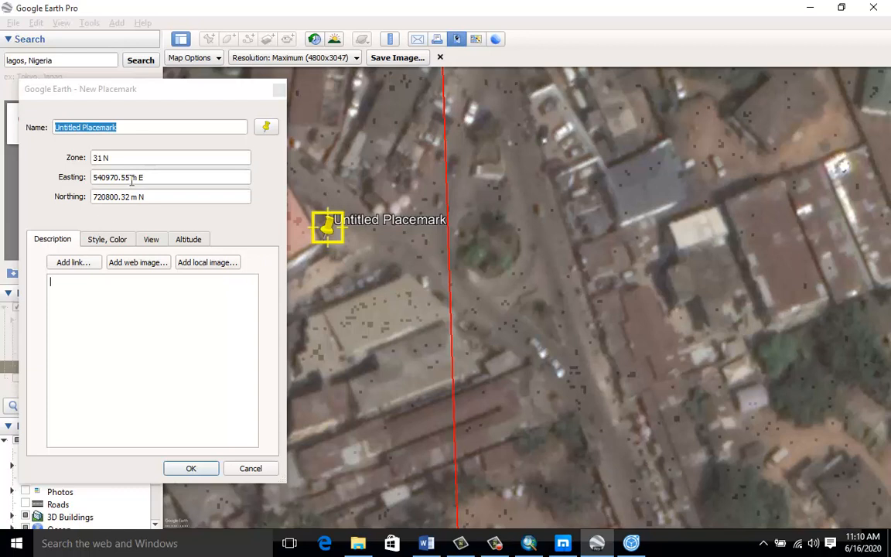
drag(131, 177, 93, 177)
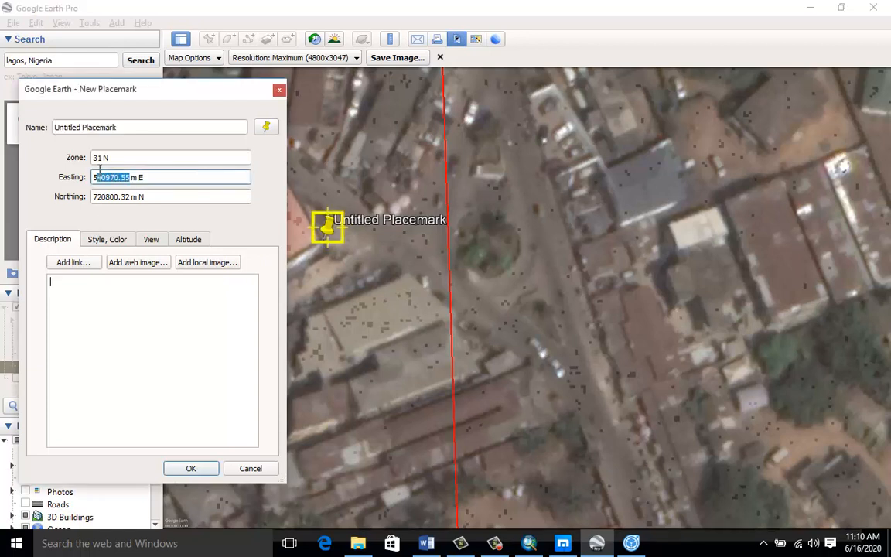
right_click(101, 177)
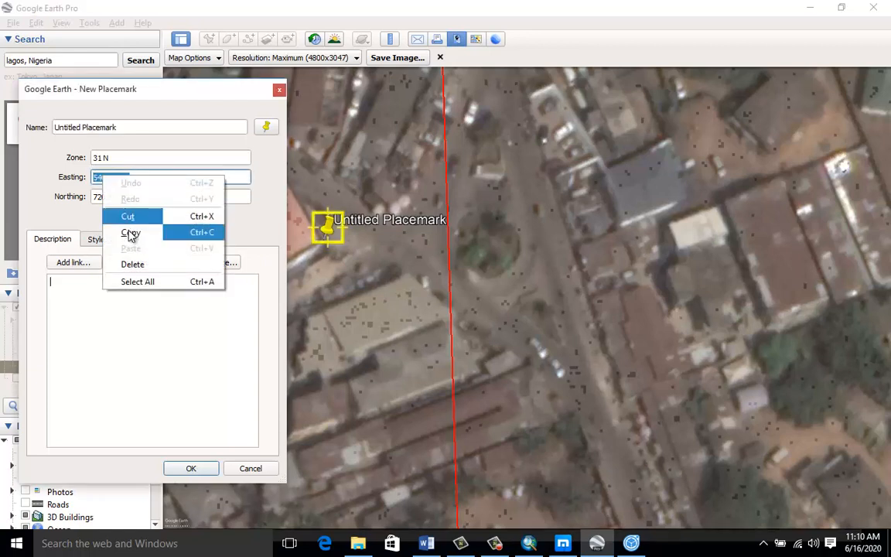
click(130, 232)
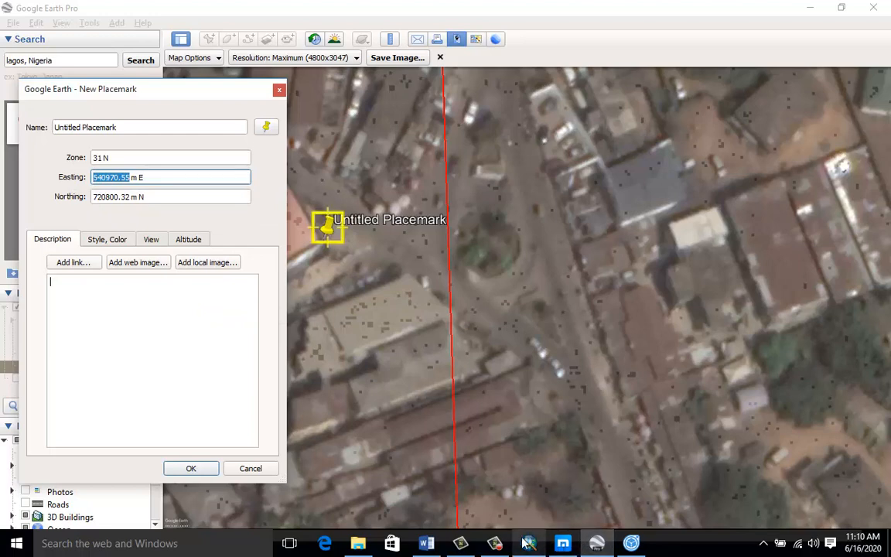
right_click(104, 180)
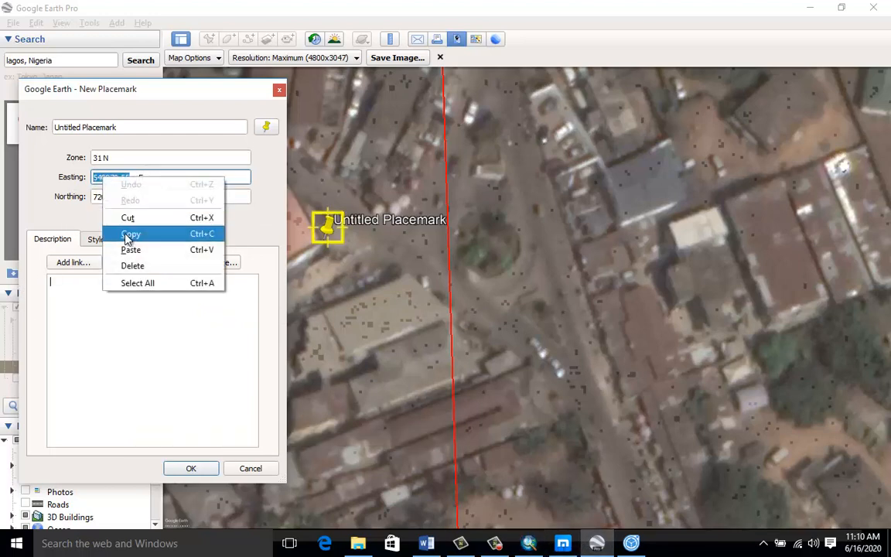
click(178, 233)
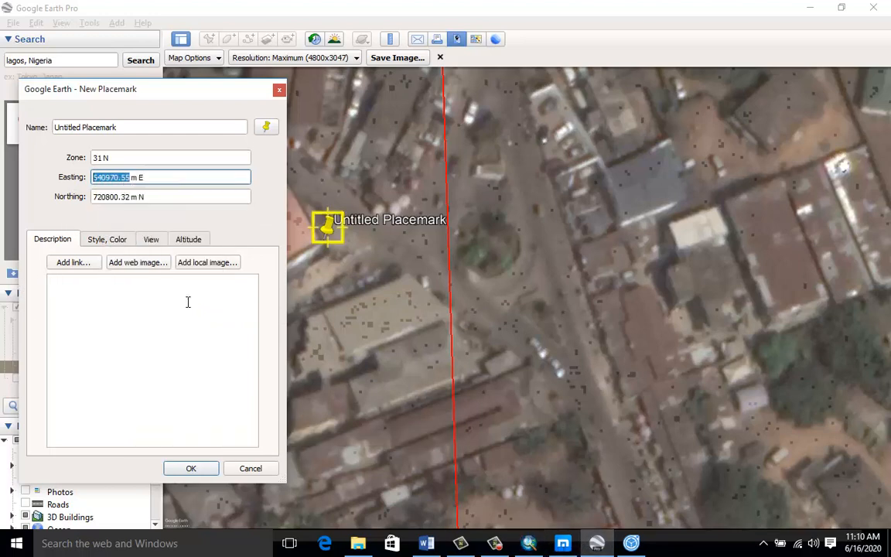
Step: Switch to ArcMap and set the X Map value of link 1 to 540970.55 in the link table
click(527, 547)
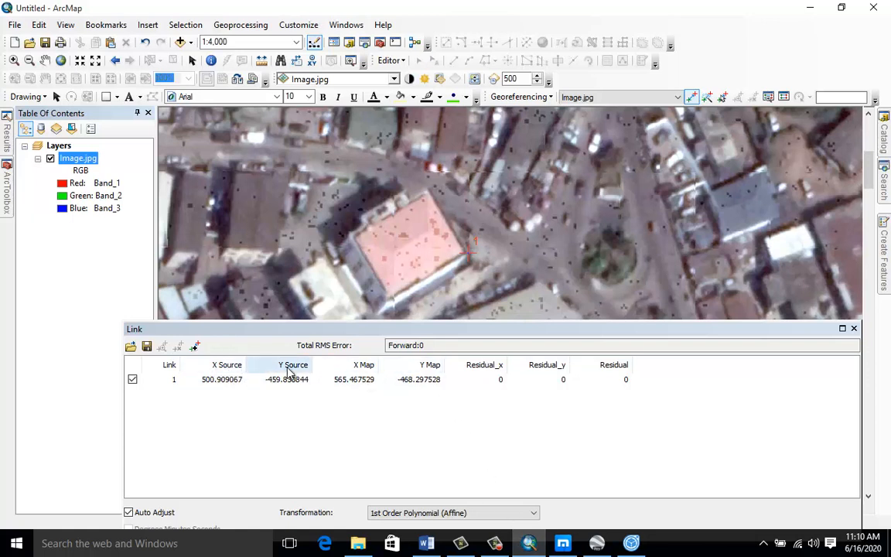
click(355, 380)
click(354, 380)
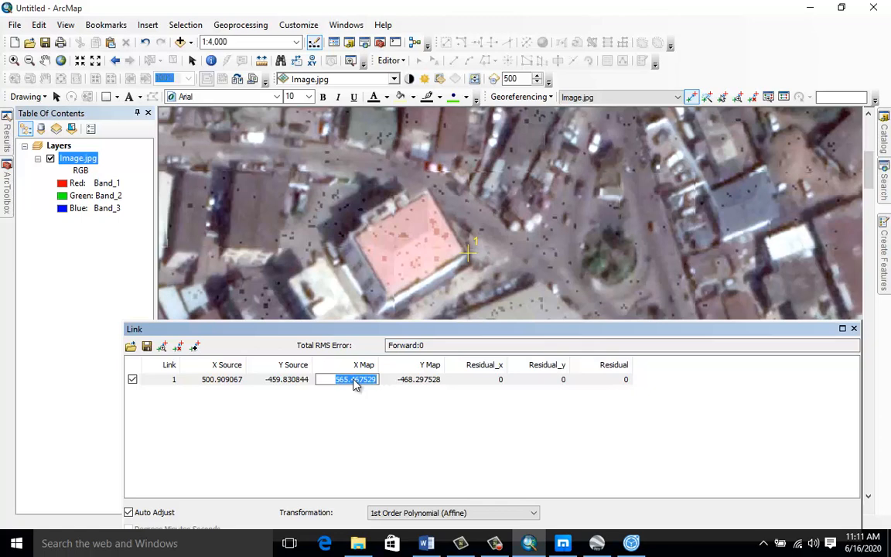
key(ctrl+v)
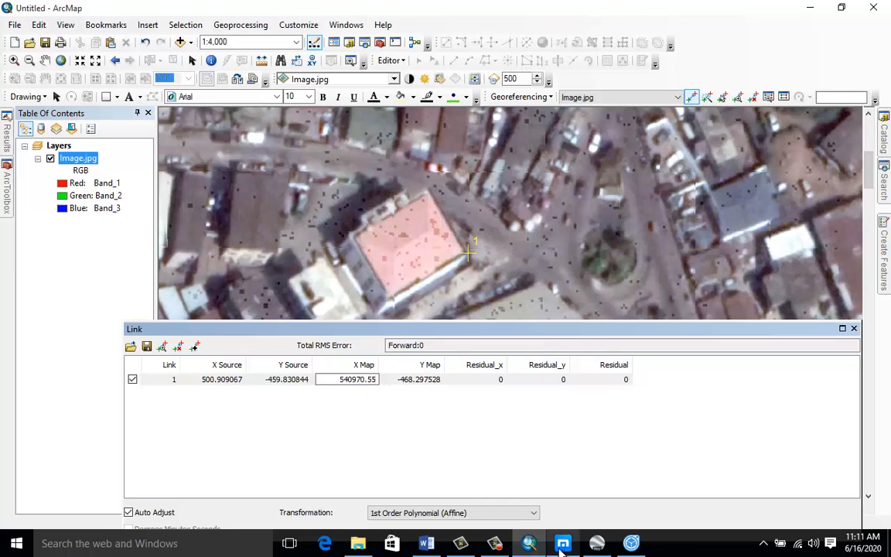
Step: Copy the placemark's northing number from Google Earth Pro and set link 1's Y Map value to 720800.32 in ArcMap
click(595, 543)
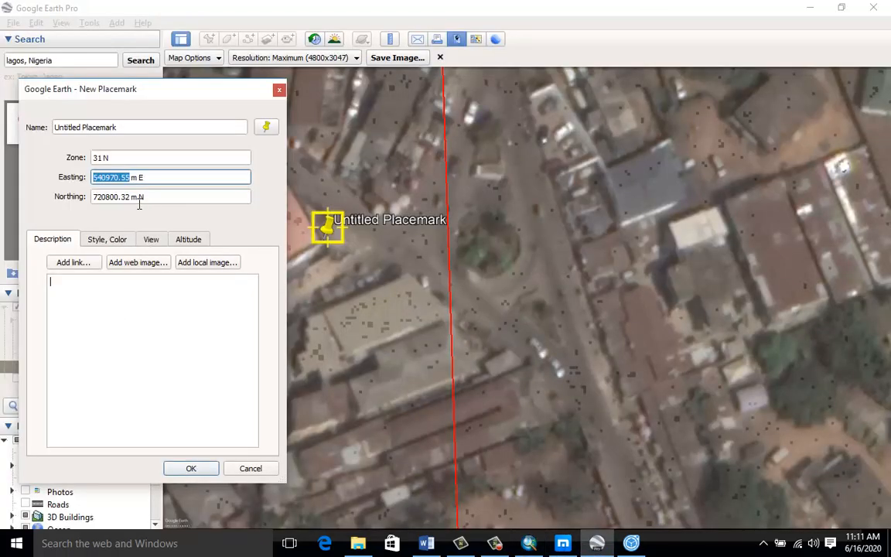
drag(129, 197, 91, 201)
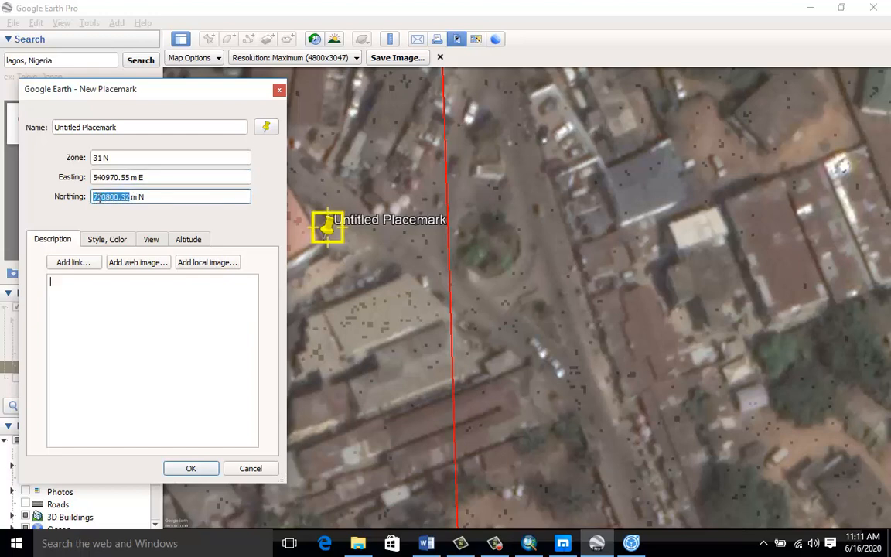
right_click(99, 200)
click(114, 232)
click(529, 543)
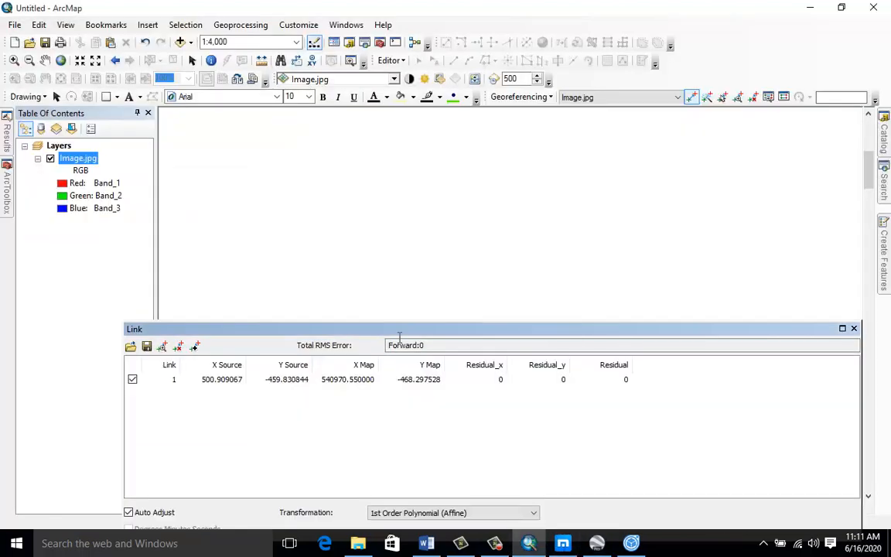
click(422, 382)
click(422, 383)
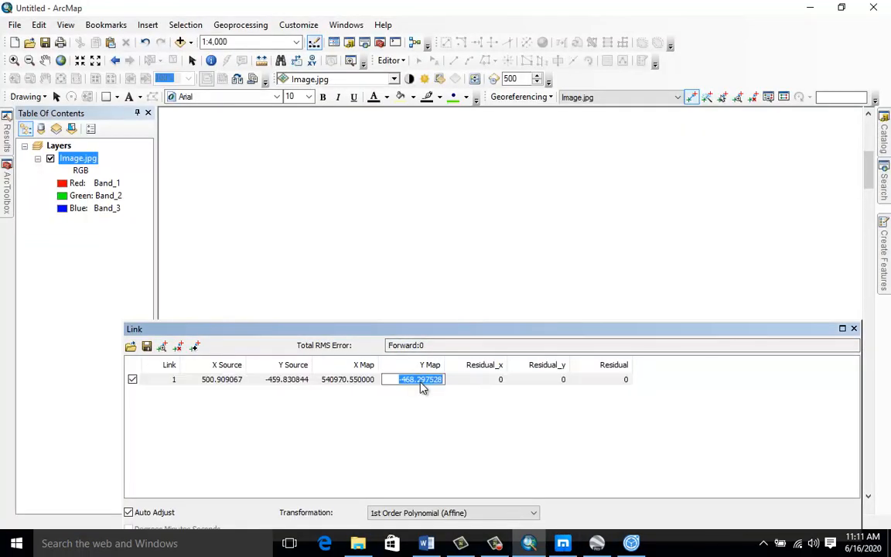
key(ctrl+v)
key(Return)
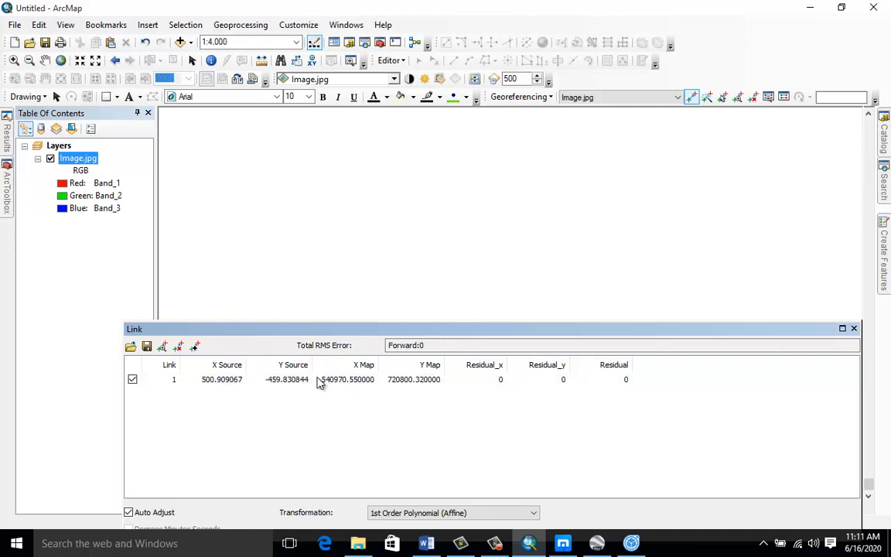
Step: Zoom to the Image.jpg layer and add a second control point from the north corner of the pale-green-roofed building near the image's northeast corner
right_click(81, 171)
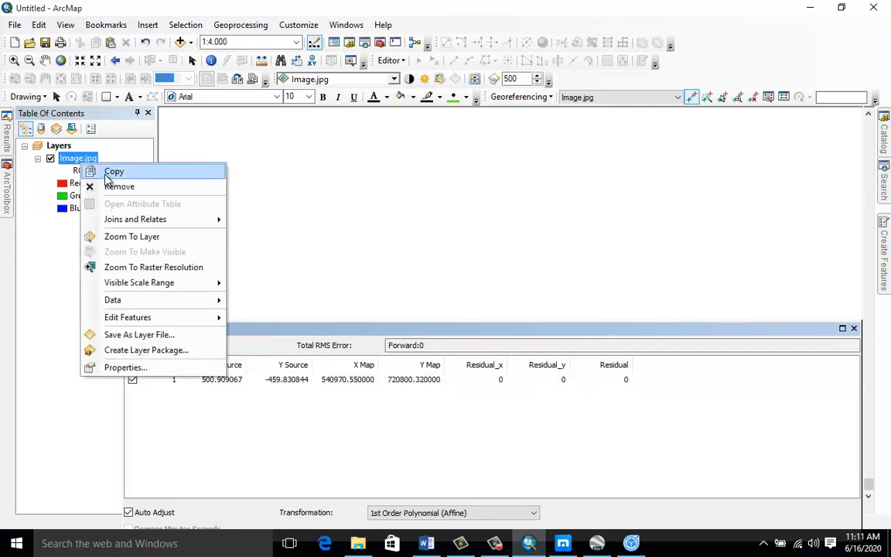
click(144, 242)
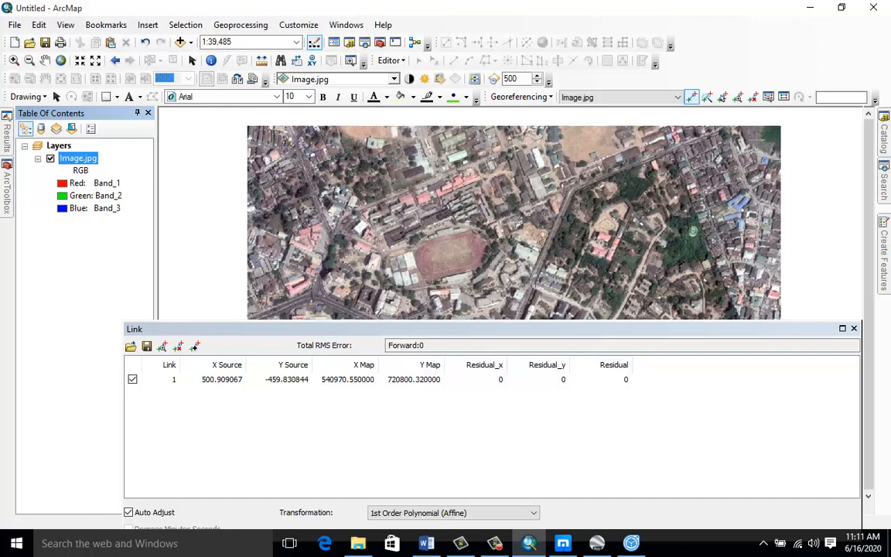
scroll(751, 137, up, 1)
scroll(751, 137, down, 5)
scroll(751, 137, down, 4)
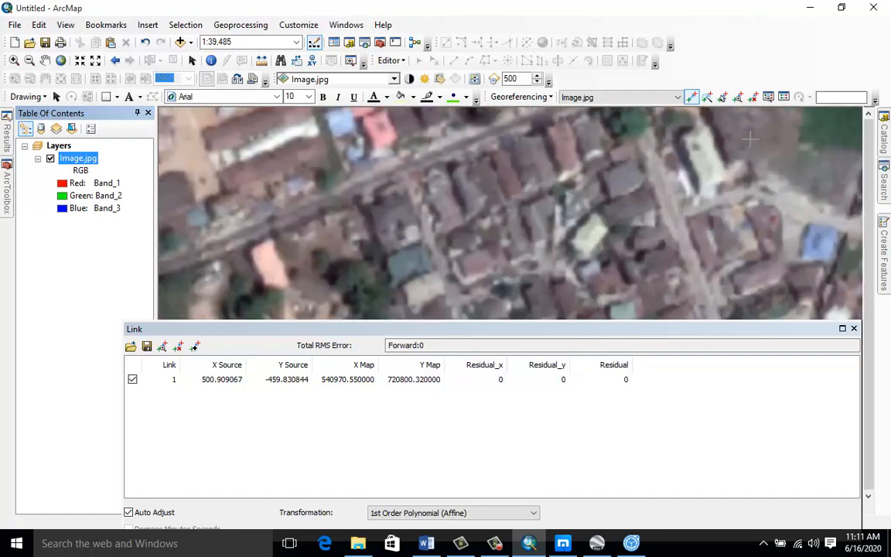
scroll(698, 123, down, 3)
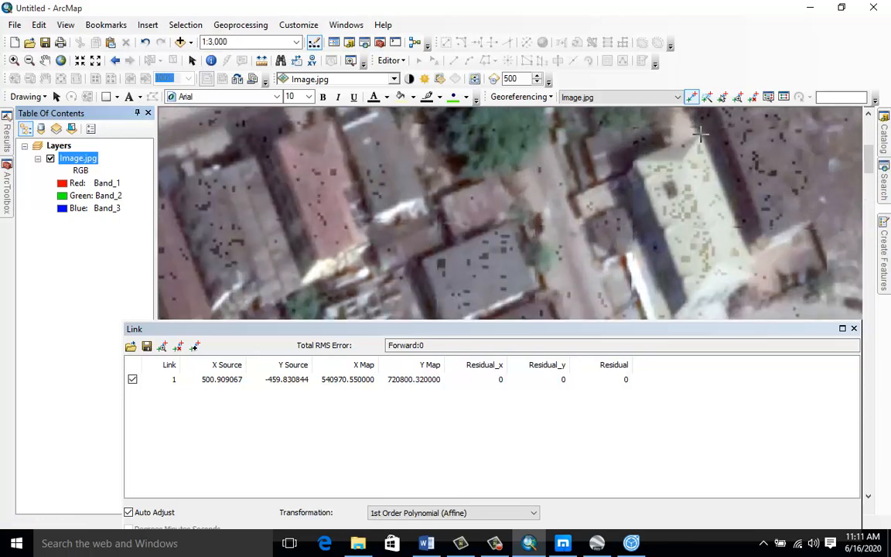
click(699, 134)
click(749, 179)
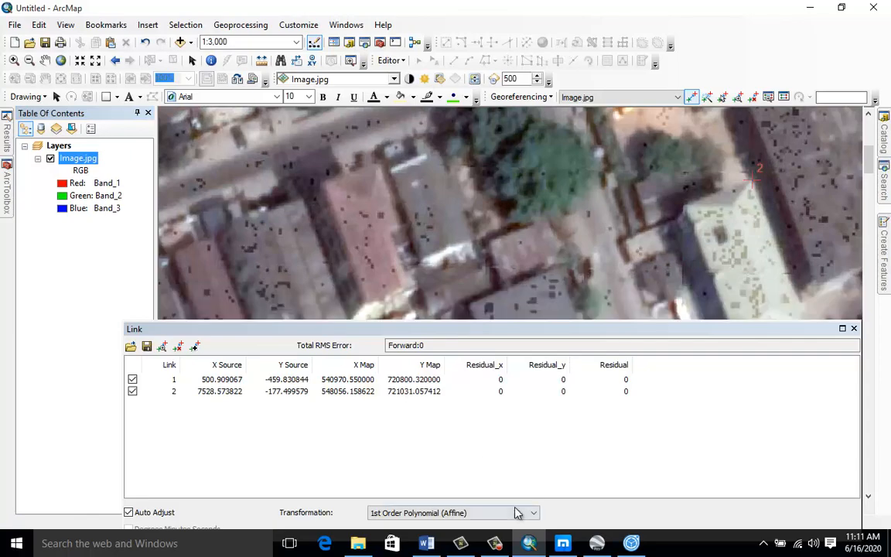
Step: Switch to Google Earth Pro and move the placemark to the north corner of the pale-roofed building near the red boundary's northeast corner
click(596, 543)
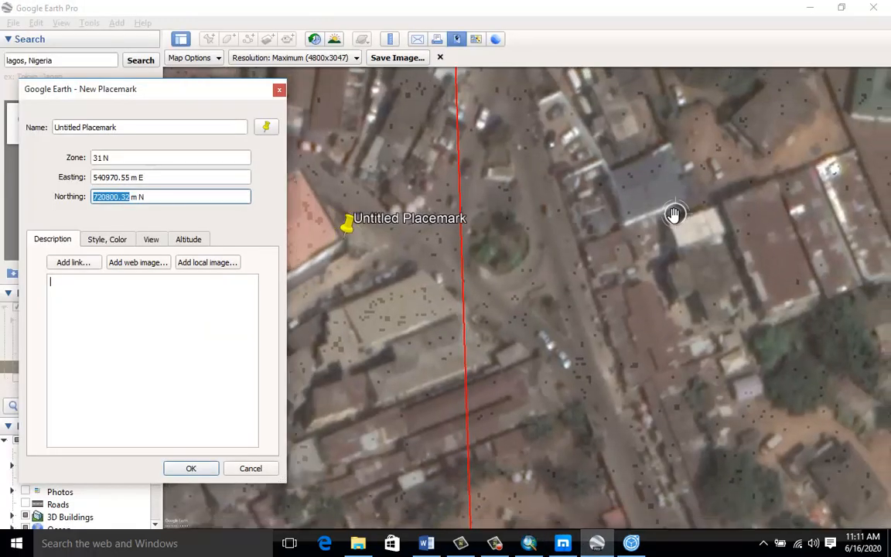
scroll(674, 215, up, 8)
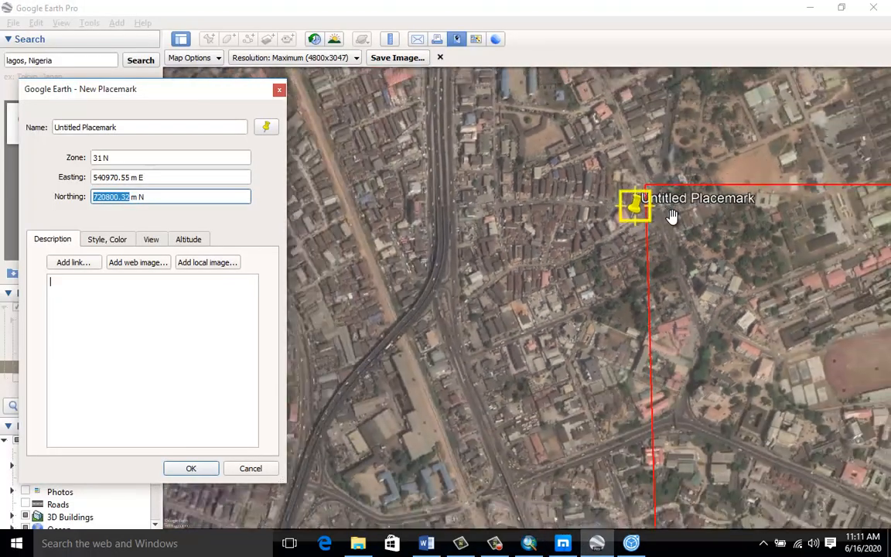
scroll(673, 216, down, 4)
drag(696, 221, 522, 233)
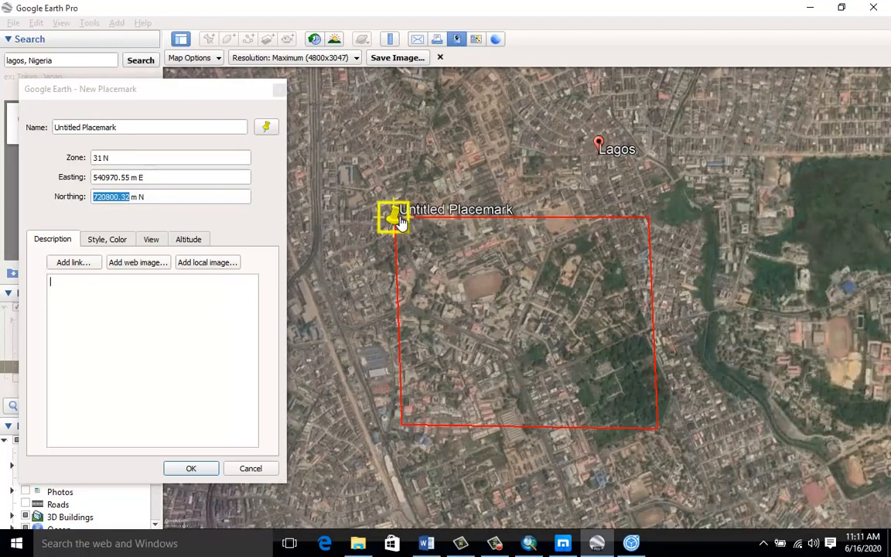
drag(402, 221, 658, 211)
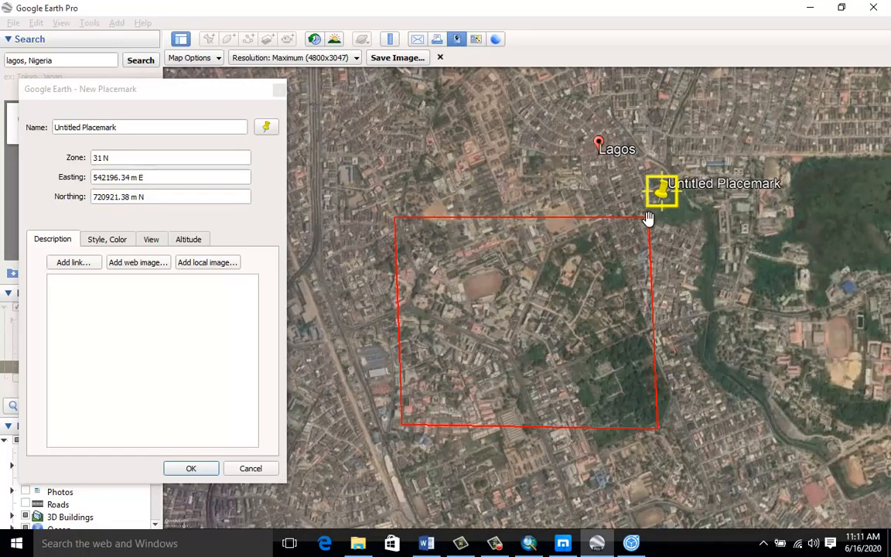
scroll(648, 219, up, 5)
scroll(650, 223, up, 3)
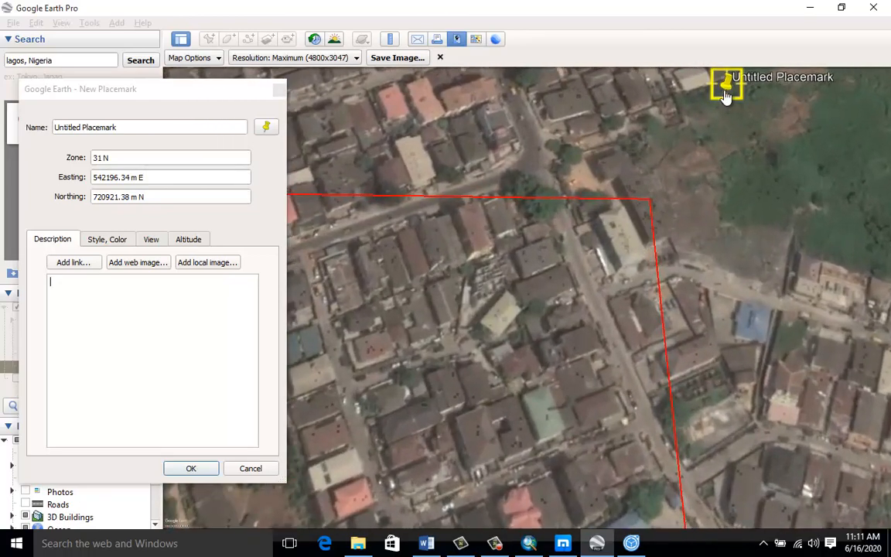
drag(726, 95, 716, 210)
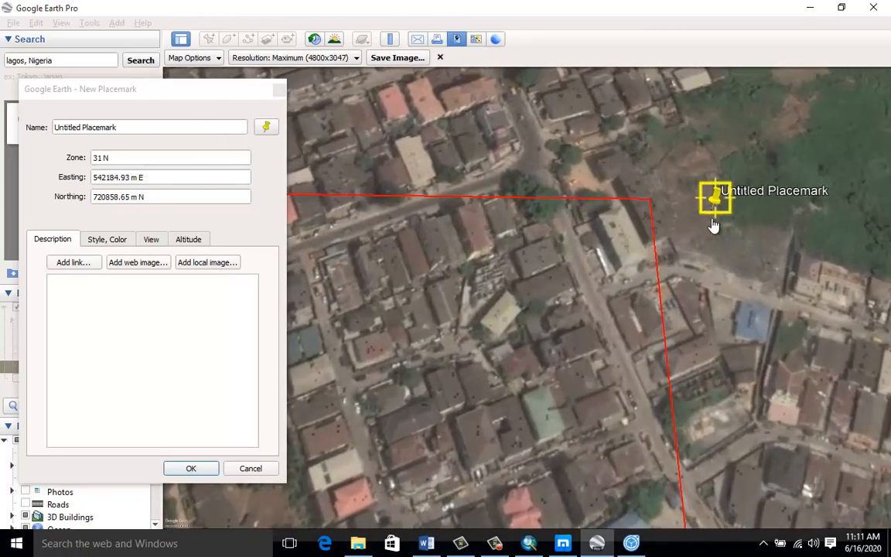
scroll(683, 251, up, 3)
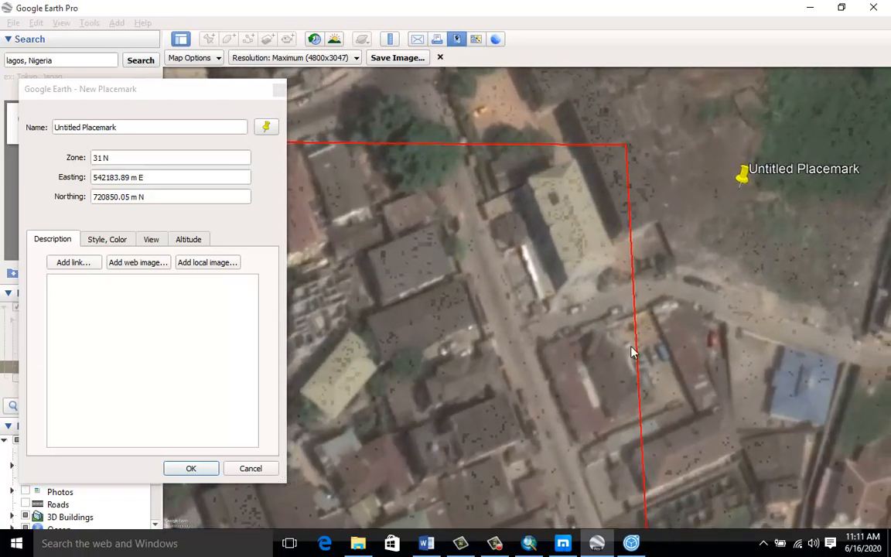
click(529, 545)
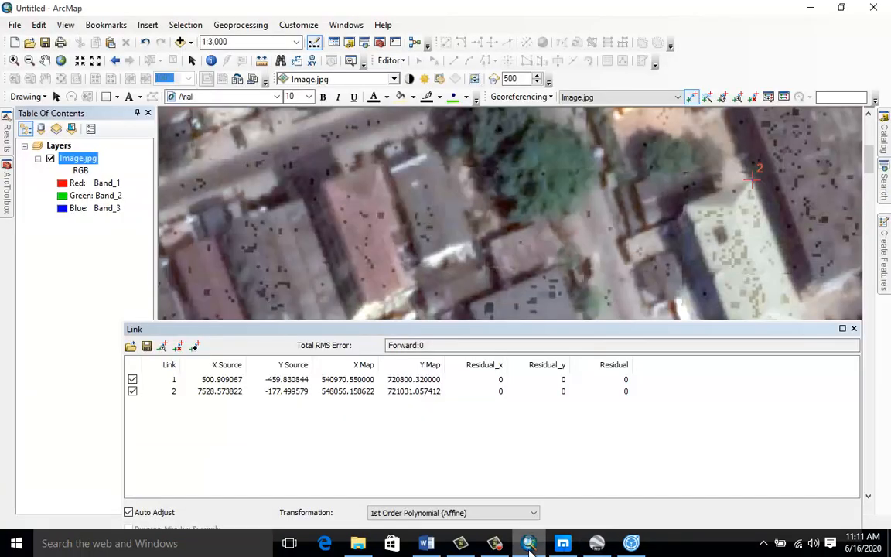
click(529, 545)
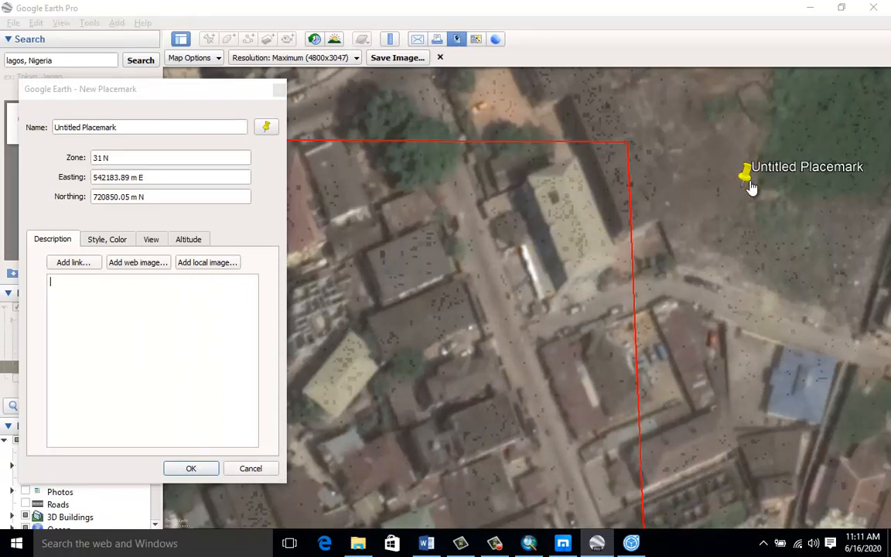
drag(749, 186, 579, 164)
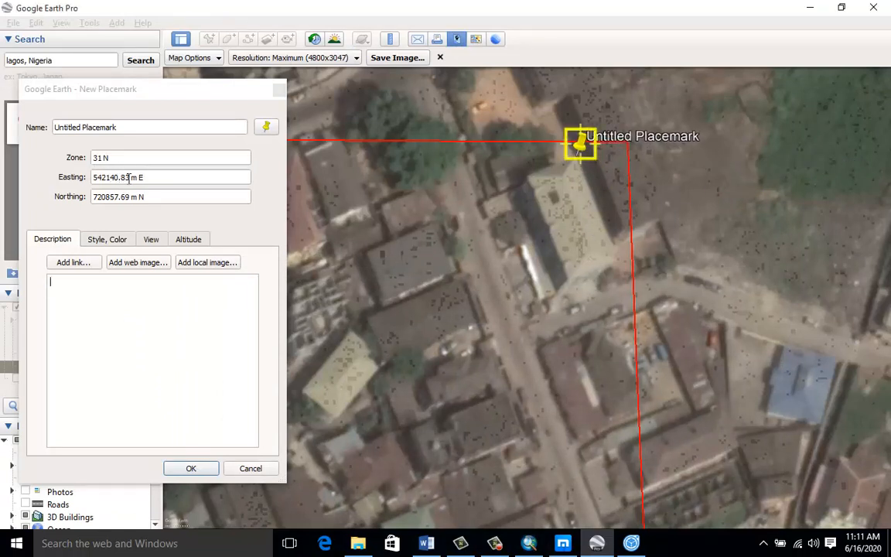
Step: Copy the placemark's easting number and set link 2's X Map value to 542140.83 in ArcMap's link table
drag(129, 177, 92, 178)
right_click(94, 180)
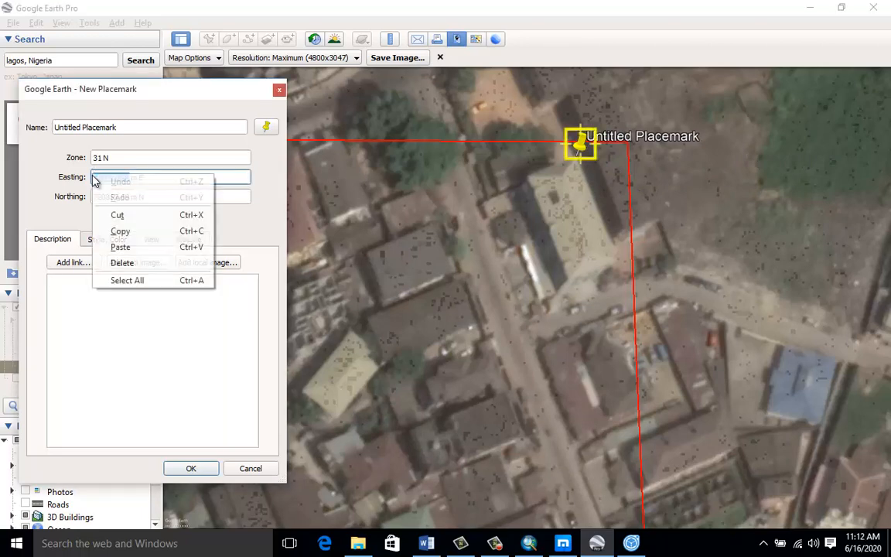
click(121, 230)
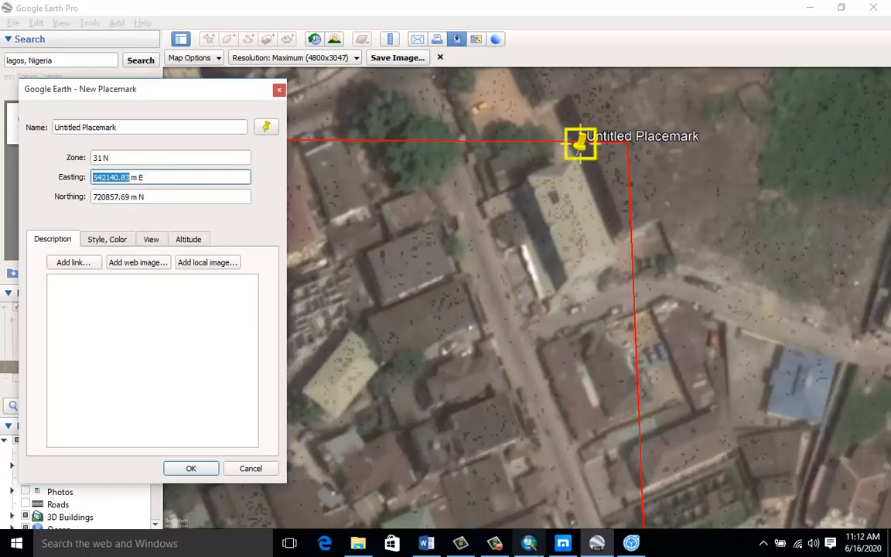
key(alt+Tab)
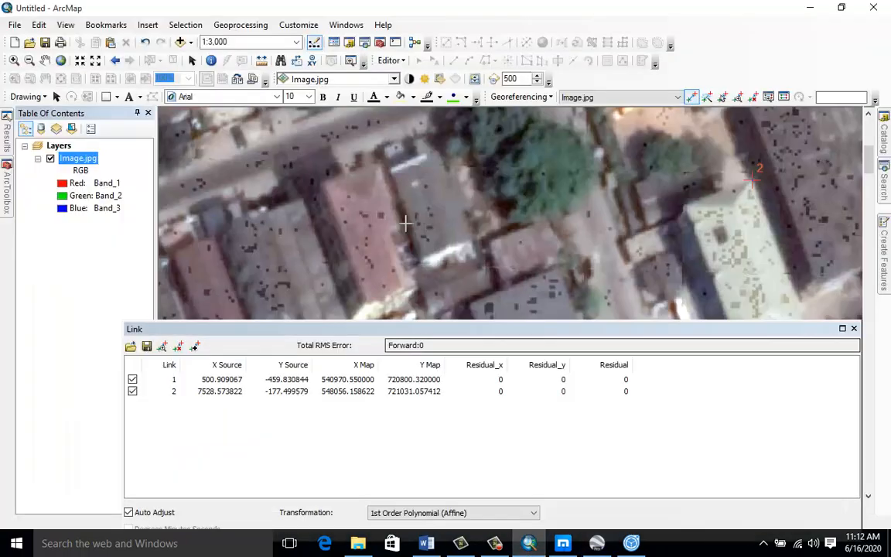
click(352, 394)
click(352, 395)
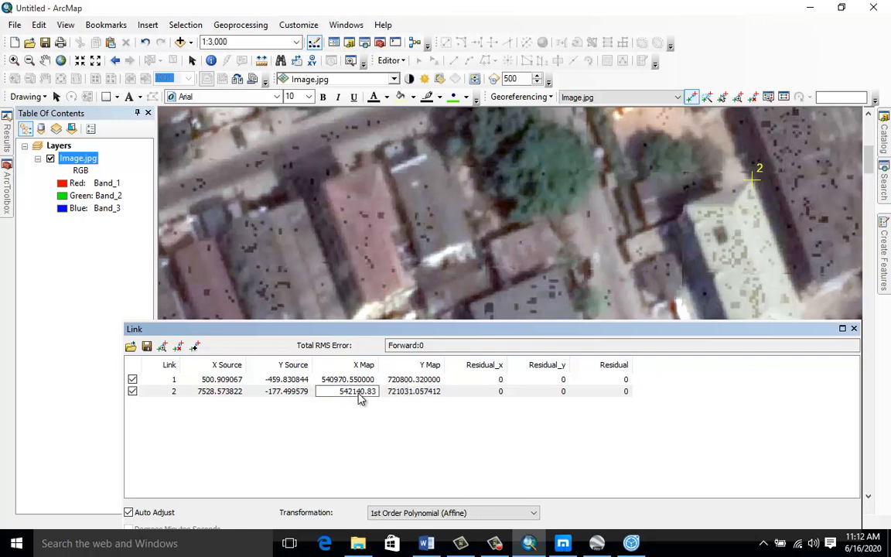
Step: Copy the placemark's northing number from Google Earth Pro and set link 2's Y Map value to 720857.69 in ArcMap
click(597, 543)
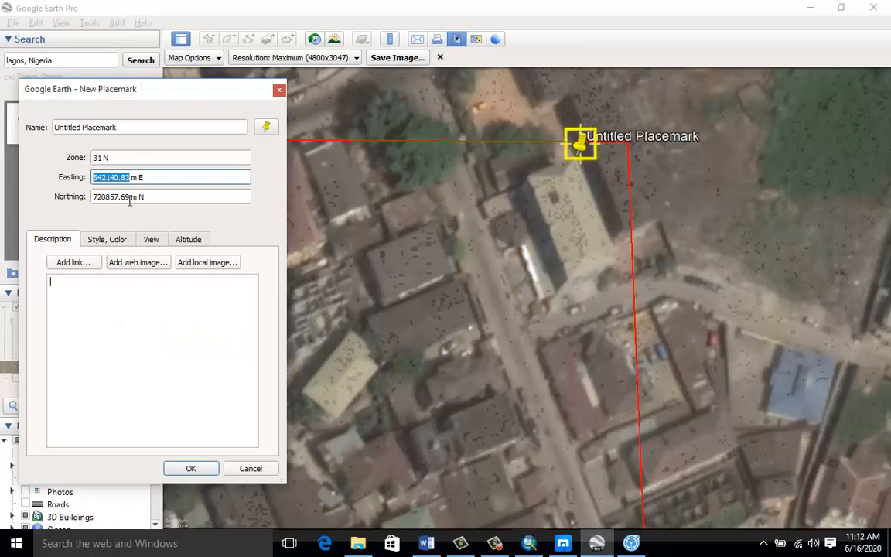
drag(129, 199, 84, 198)
right_click(104, 199)
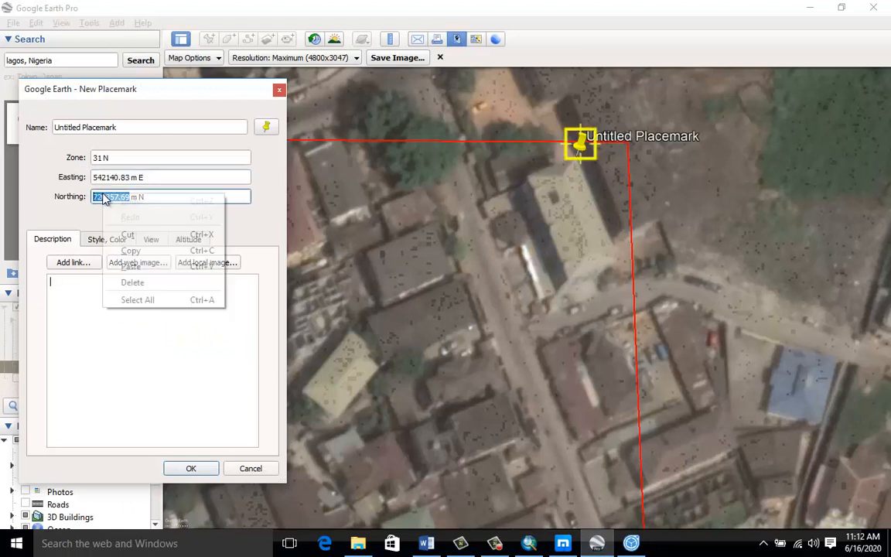
click(133, 252)
click(530, 545)
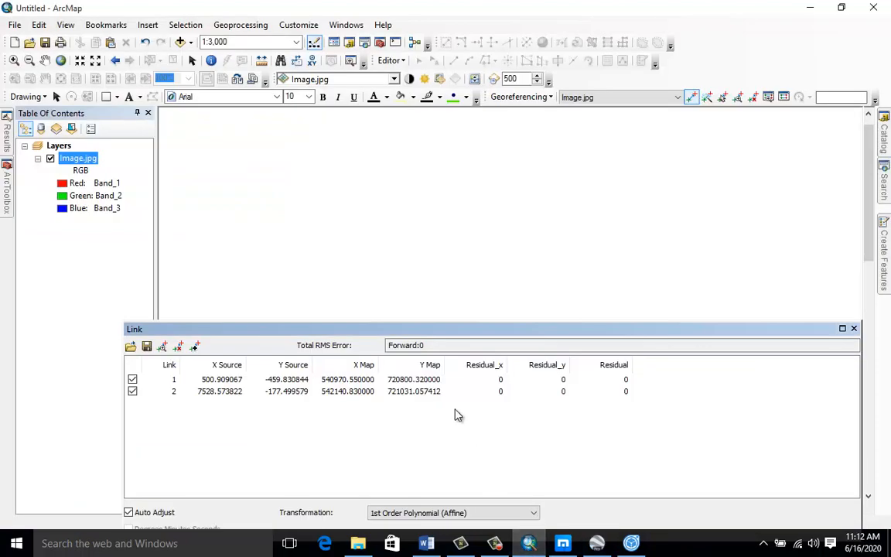
double_click(411, 392)
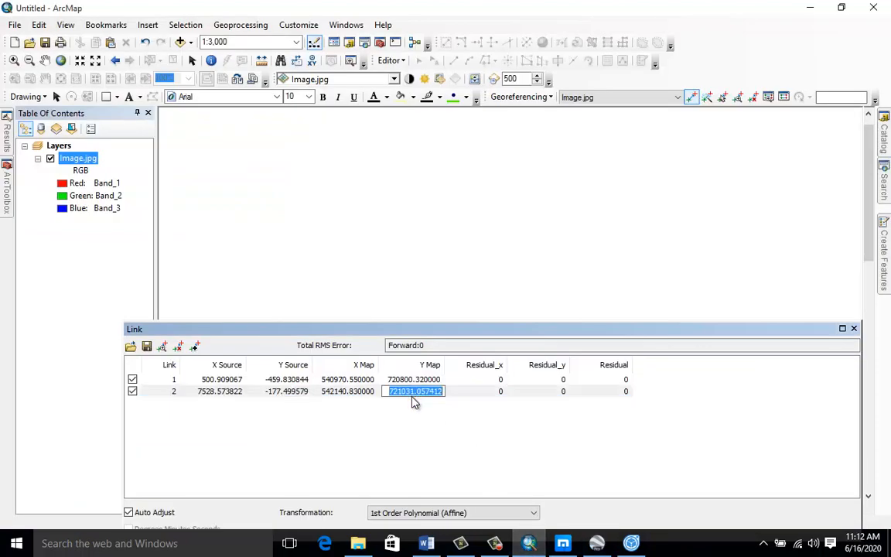
key(ctrl+v)
key(Return)
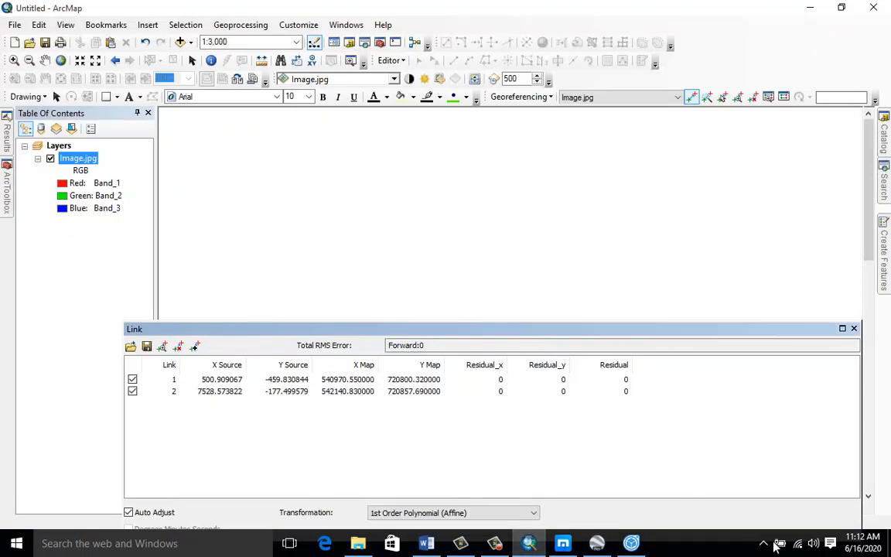
Step: Zoom to the Image.jpg layer in ArcMap and add a third control point from the white-roofed building's east corner beside the southeast woods
click(598, 543)
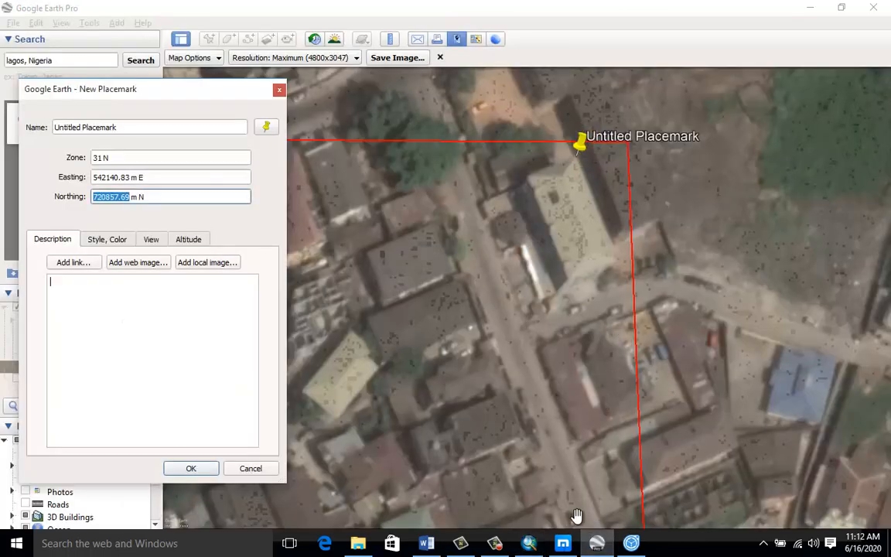
click(529, 543)
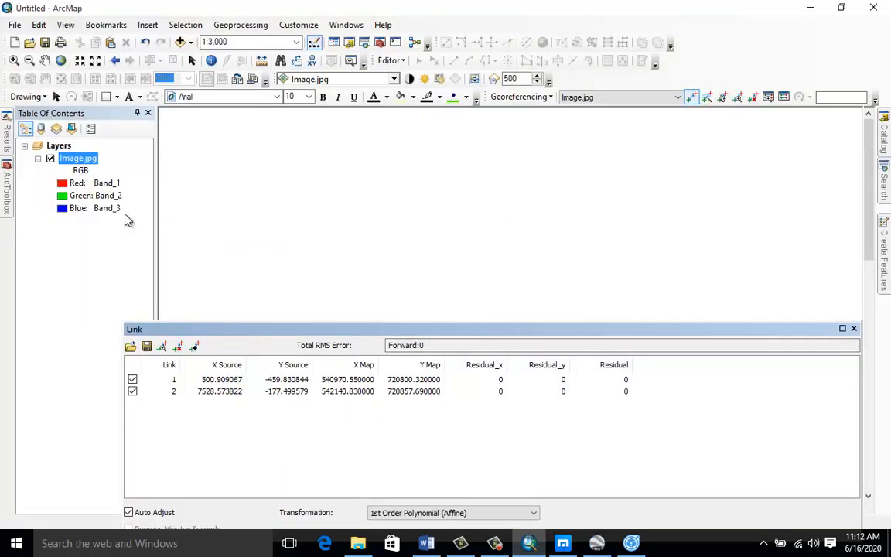
right_click(81, 160)
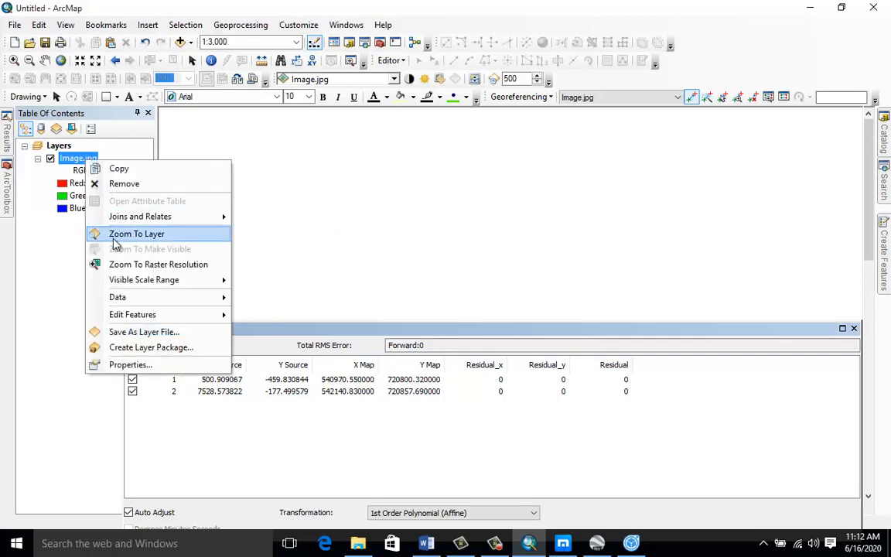
click(139, 235)
drag(624, 253, 613, 105)
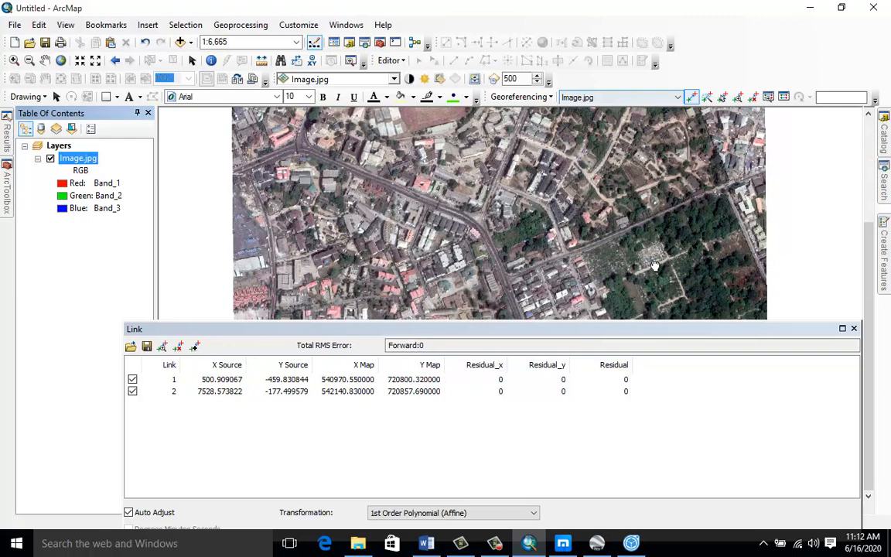
drag(654, 266, 646, 193)
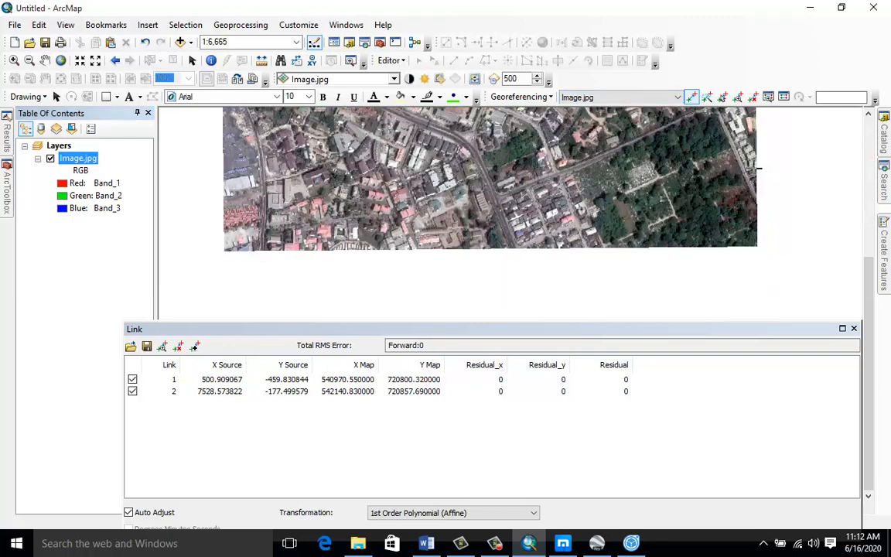
scroll(646, 232, up, 8)
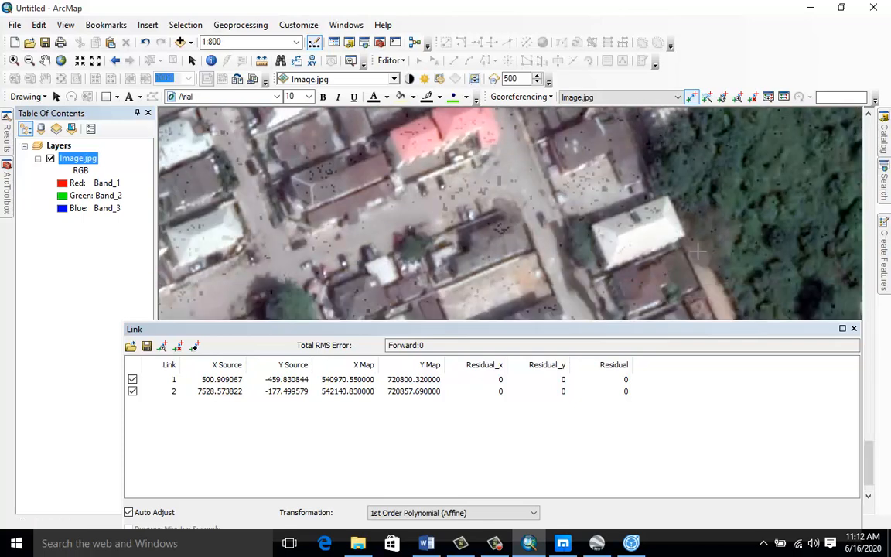
scroll(697, 250, up, 4)
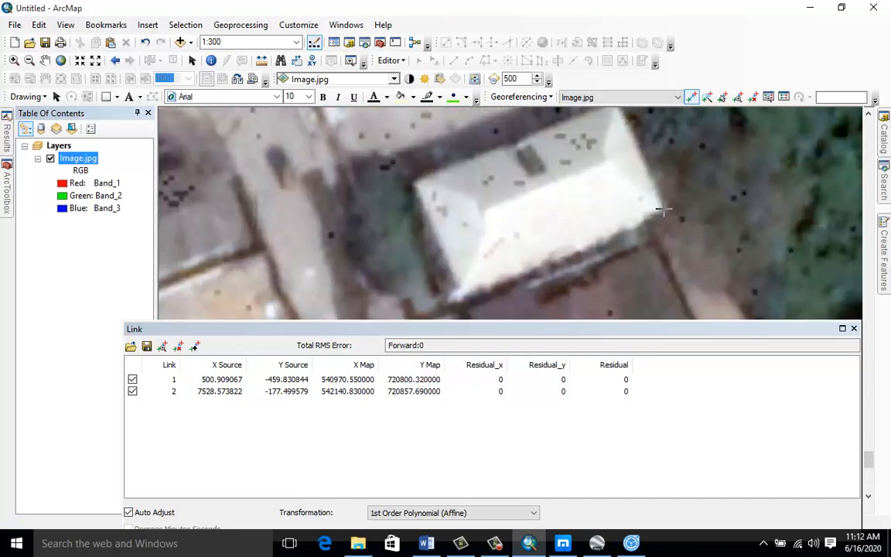
click(701, 223)
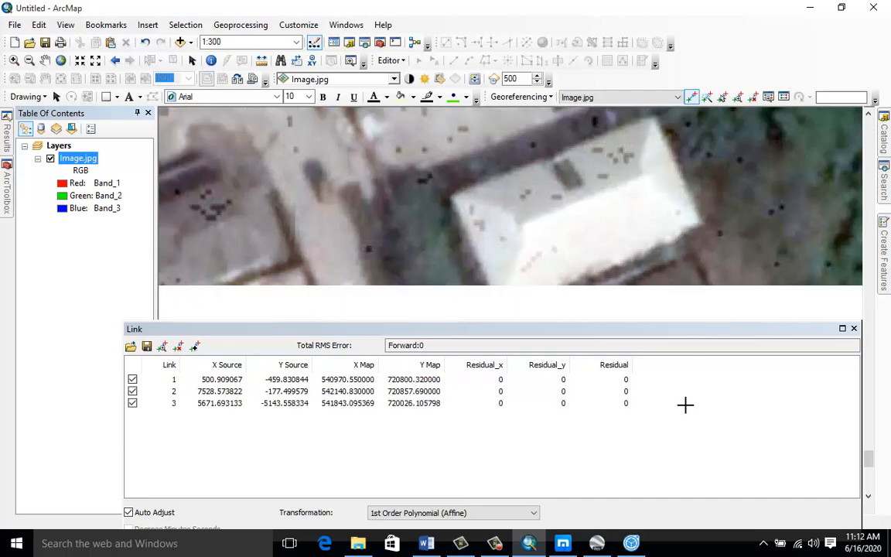
Step: Switch to Google Earth Pro and move the placemark to the wooded area inside the red boundary's southeast corner
click(596, 544)
scroll(667, 259, down, 5)
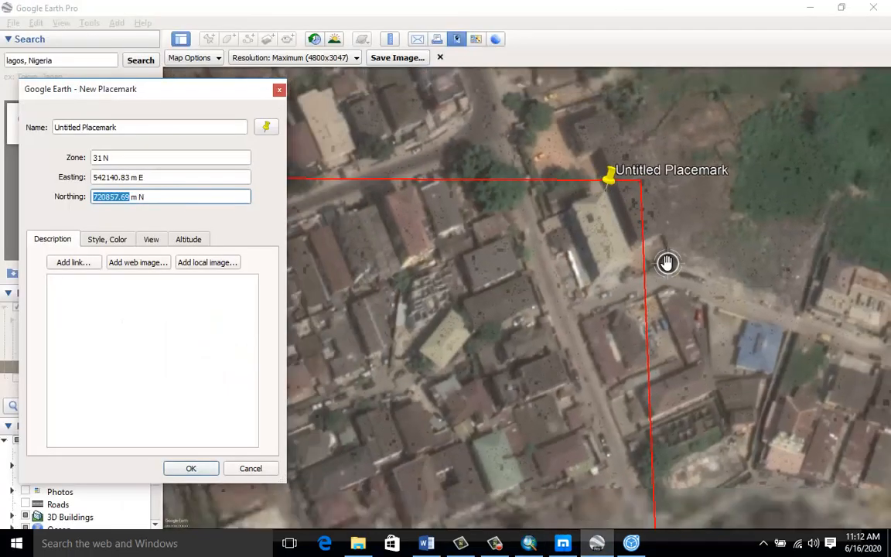
scroll(667, 259, down, 5)
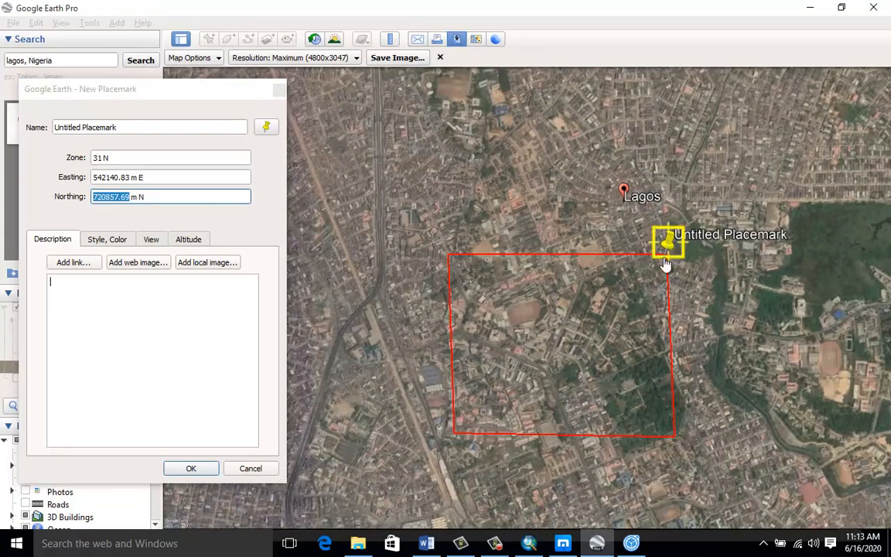
drag(665, 268, 621, 430)
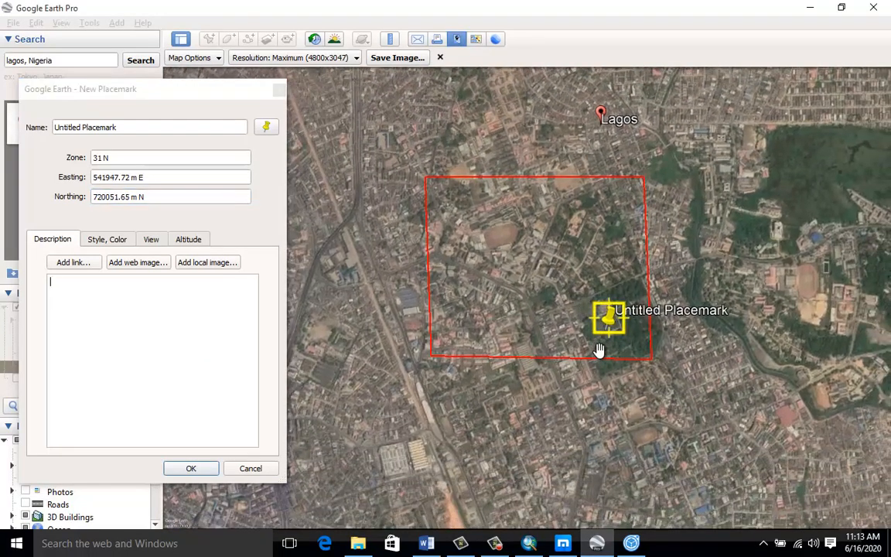
Step: Move the placemark onto the east corner of the pale hip-roofed building beside the southeast woods, matching control point 3
scroll(599, 352, up, 3)
scroll(523, 299, up, 5)
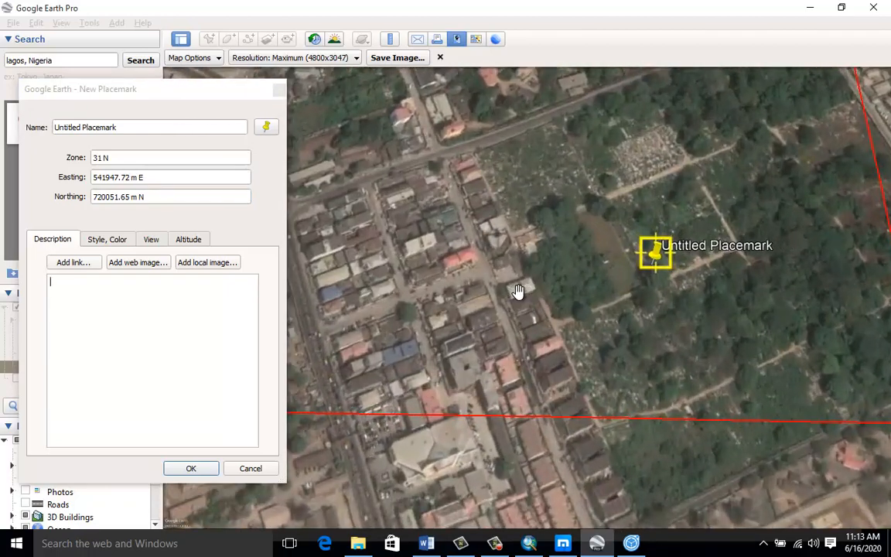
scroll(519, 288, up, 2)
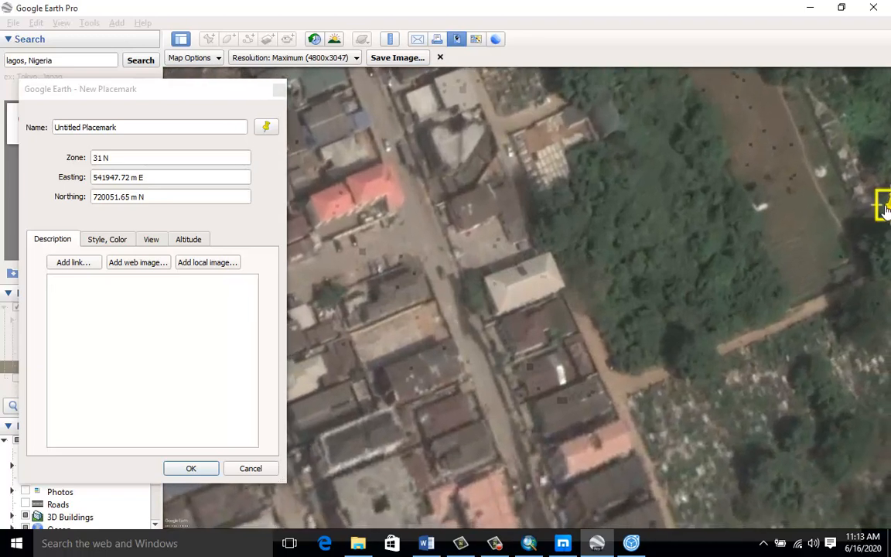
drag(886, 210, 558, 268)
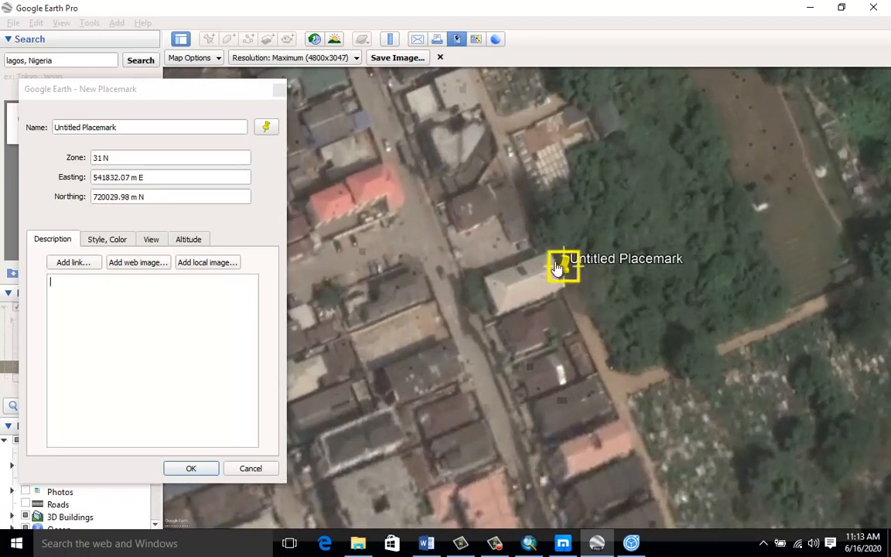
click(533, 546)
click(533, 547)
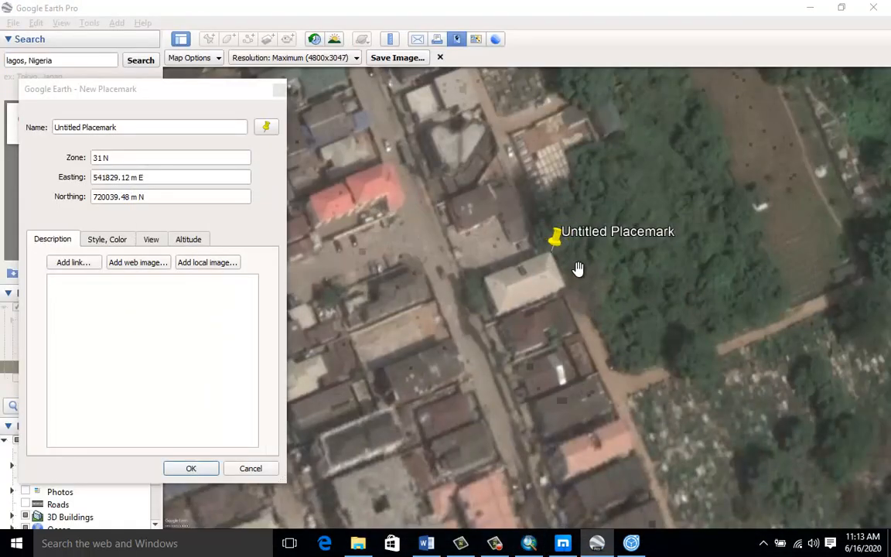
scroll(567, 293, up, 3)
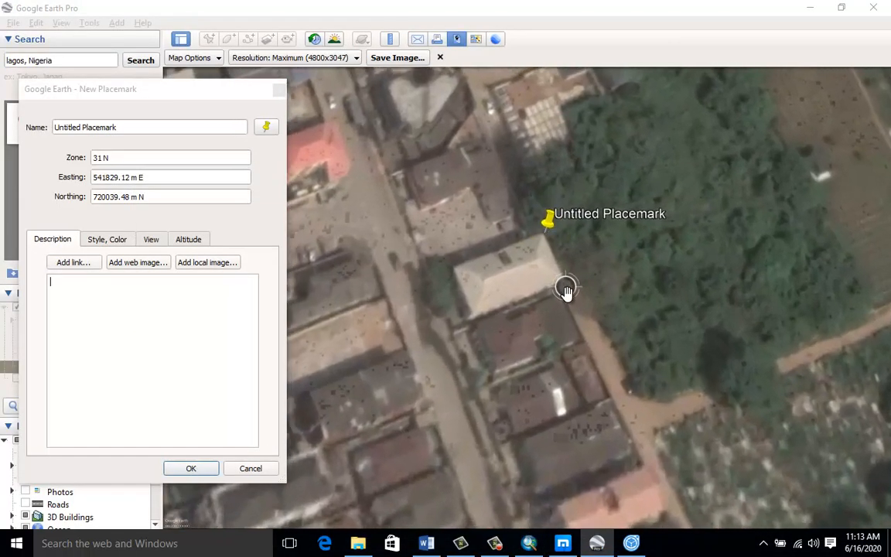
scroll(568, 293, up, 3)
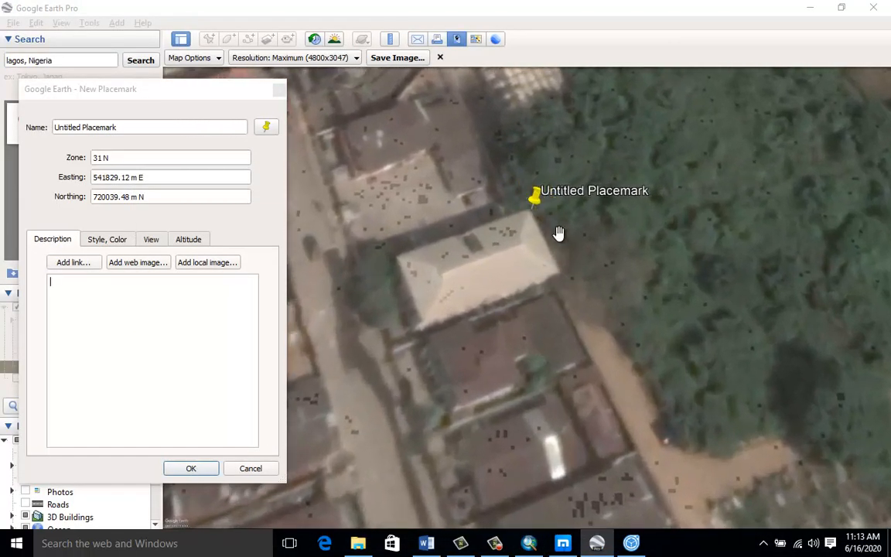
drag(539, 205, 562, 282)
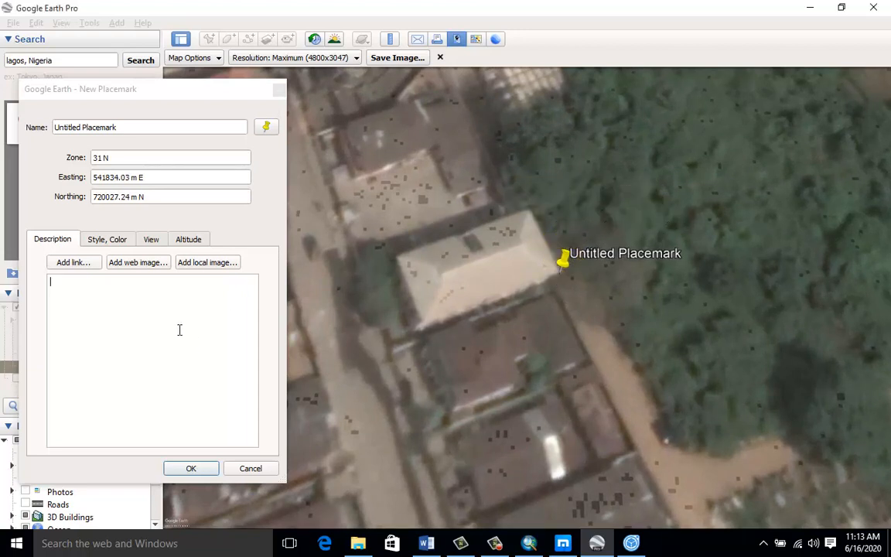
Step: Copy the placemark's easting number and set link 3's X Map value to 541834.03 in ArcMap's link table
click(130, 177)
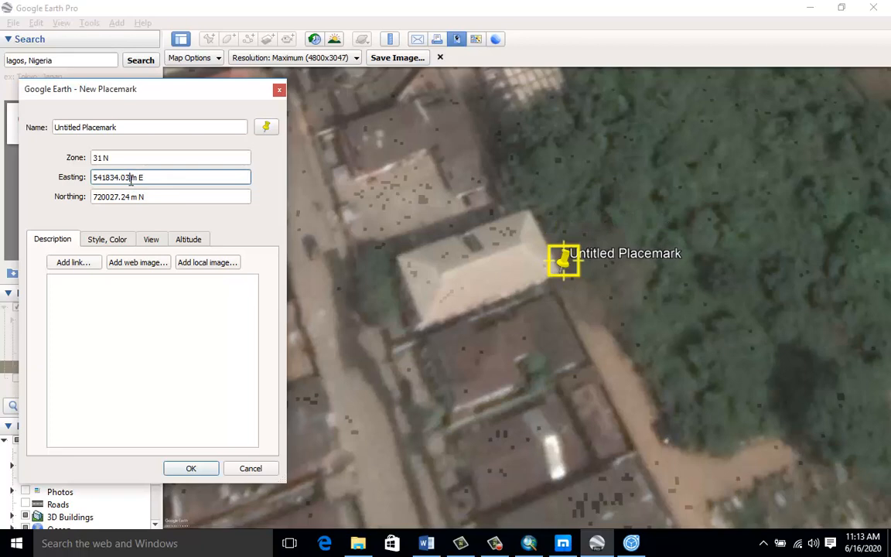
right_click(107, 178)
click(122, 240)
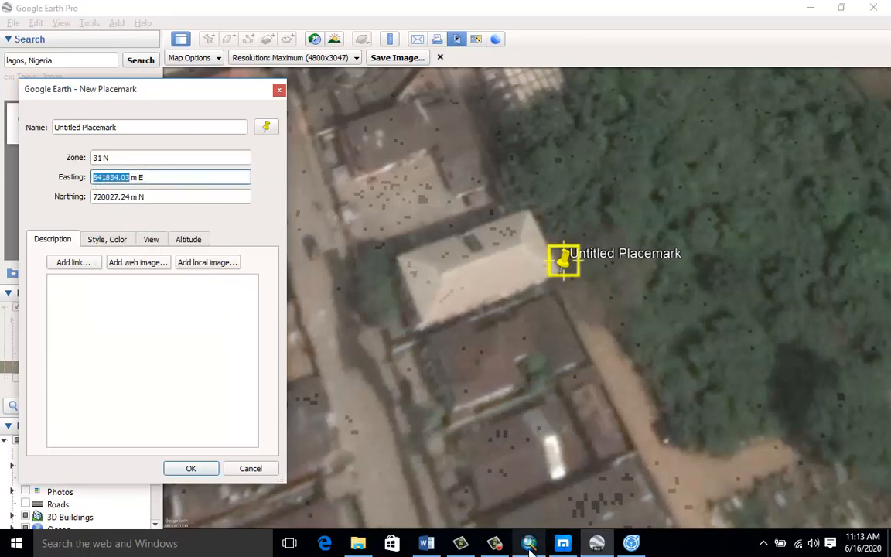
click(529, 544)
click(352, 404)
click(353, 404)
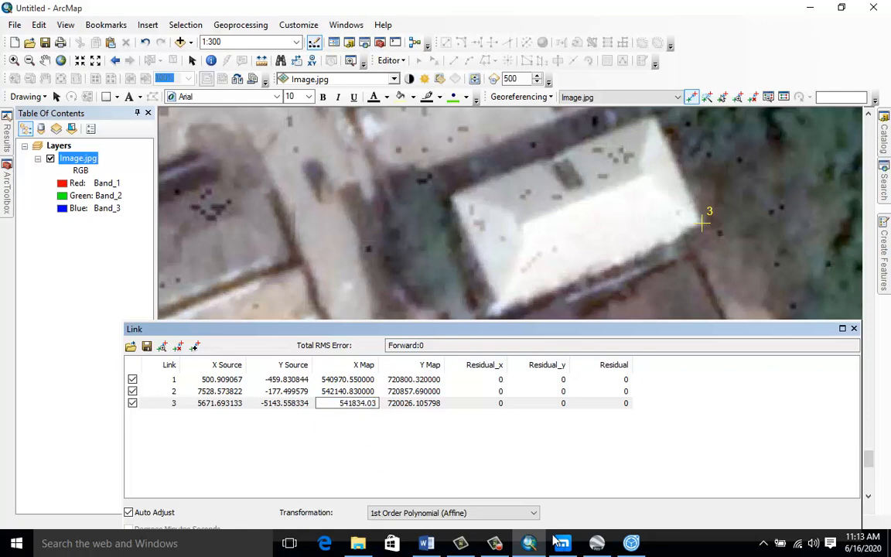
Step: Copy the placemark's northing number from Google Earth Pro and set link 3's Y Map value to 720027.24 in ArcMap
click(596, 544)
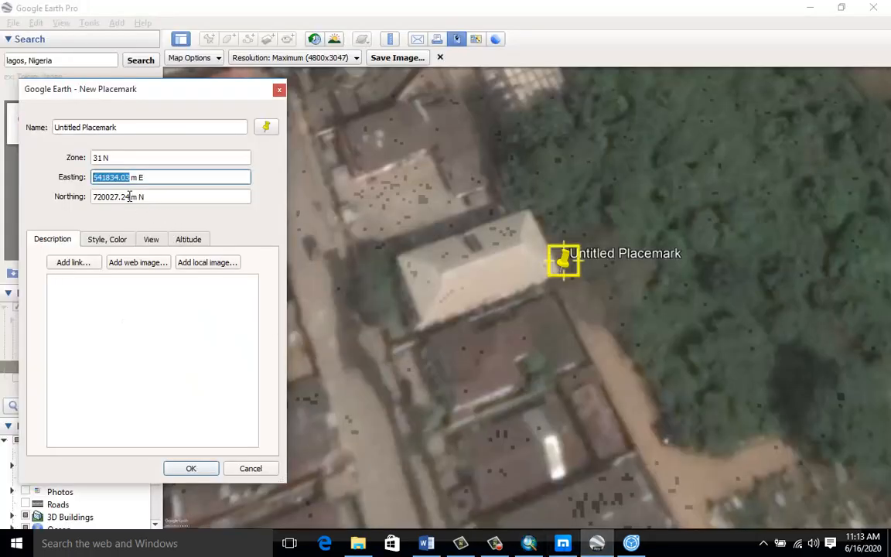
drag(130, 197, 115, 196)
right_click(91, 200)
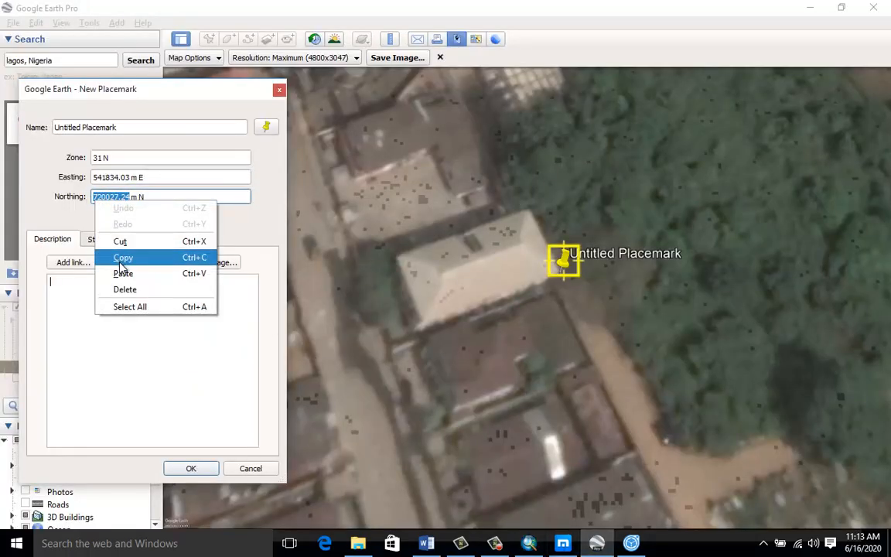
click(119, 257)
click(529, 544)
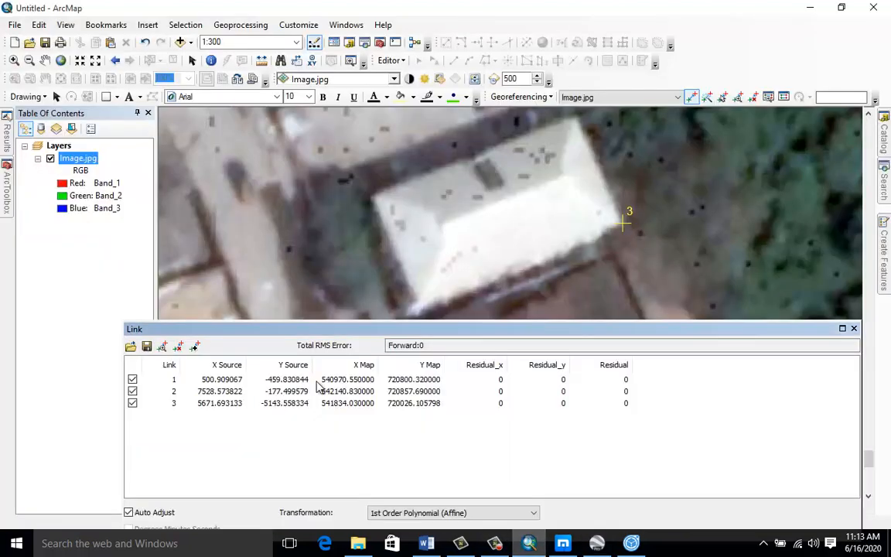
click(415, 404)
click(415, 403)
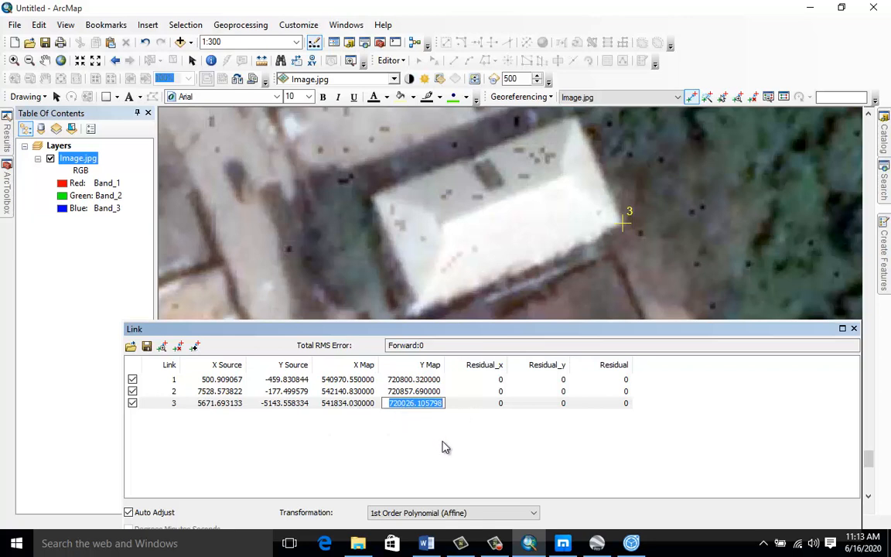
text(720027.24)
key(Return)
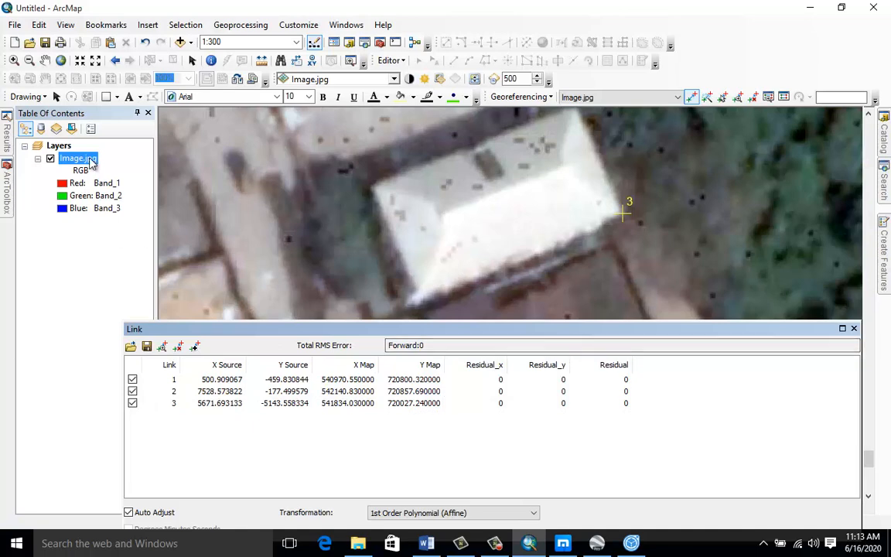
Step: Zoom to the Image.jpg layer and add a fourth control point at the northwest corner of the dark-roofed building in the southwest
right_click(91, 163)
click(115, 217)
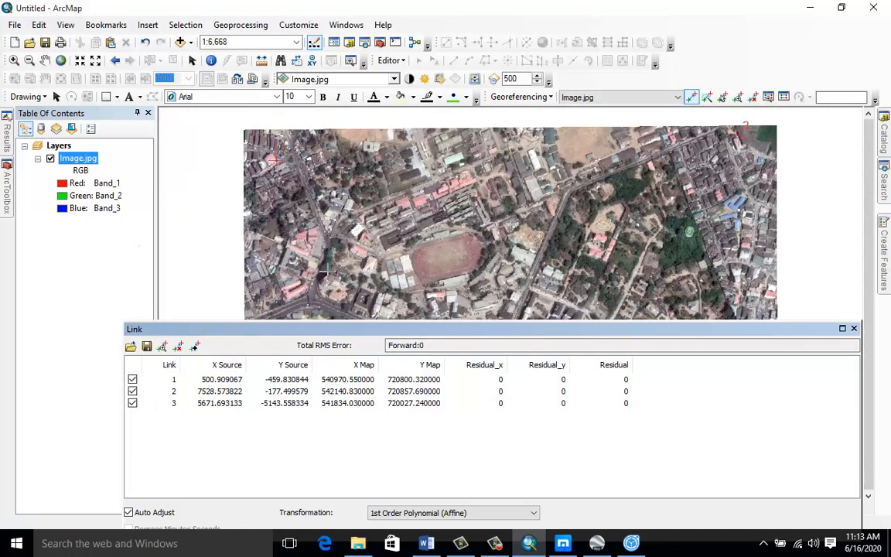
drag(341, 300, 389, 148)
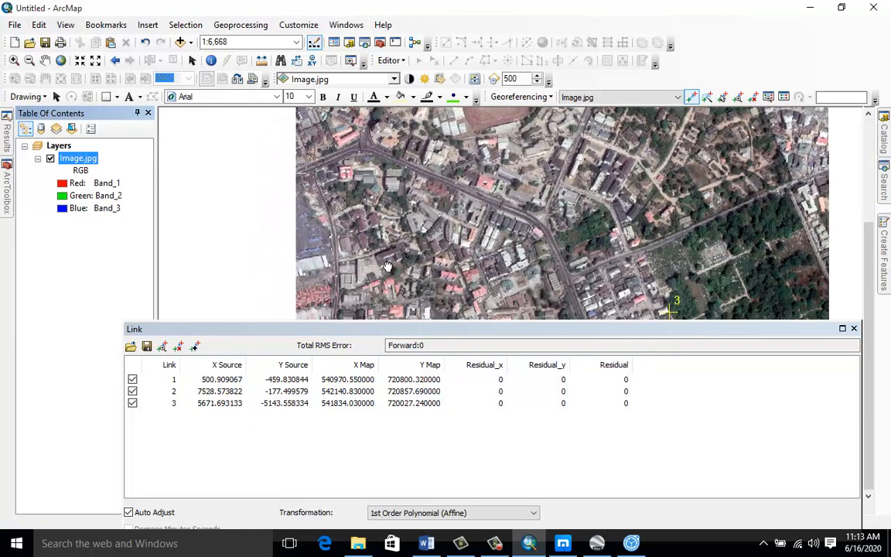
drag(387, 267, 428, 139)
scroll(346, 149, up, 5)
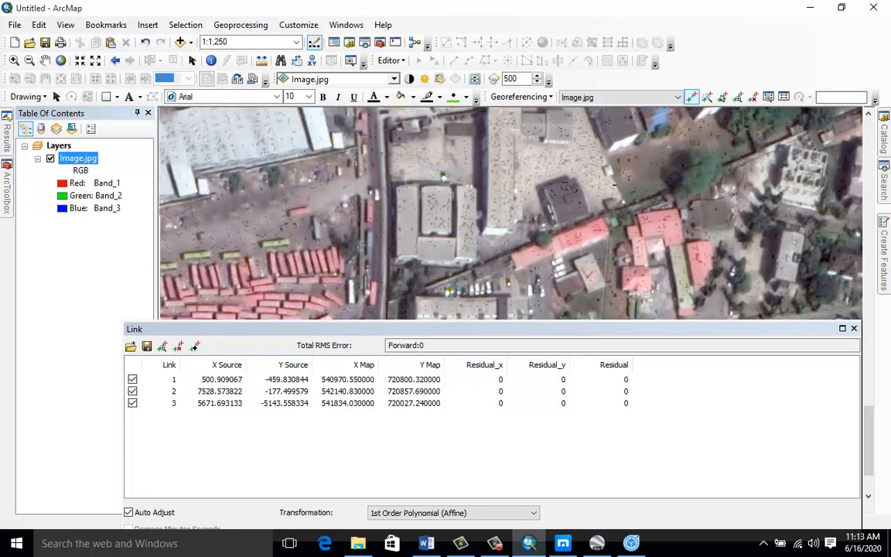
scroll(601, 187, up, 4)
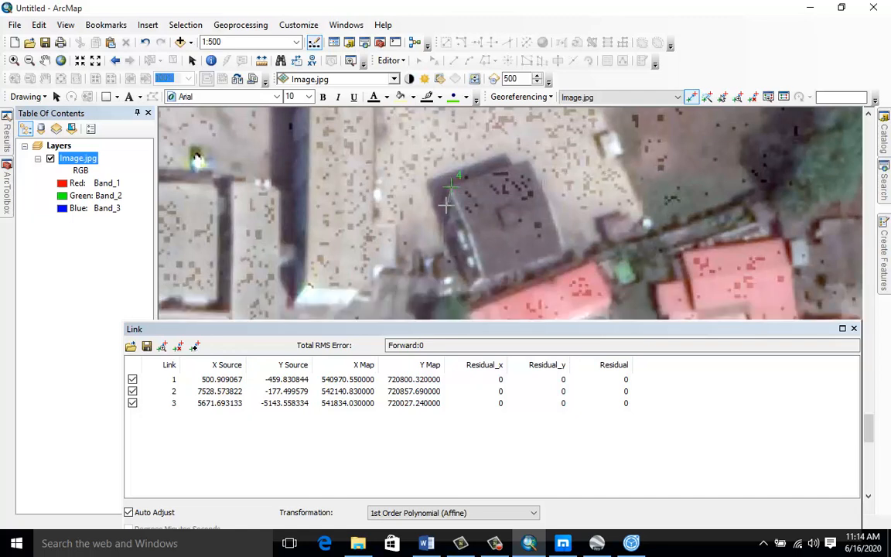
click(446, 204)
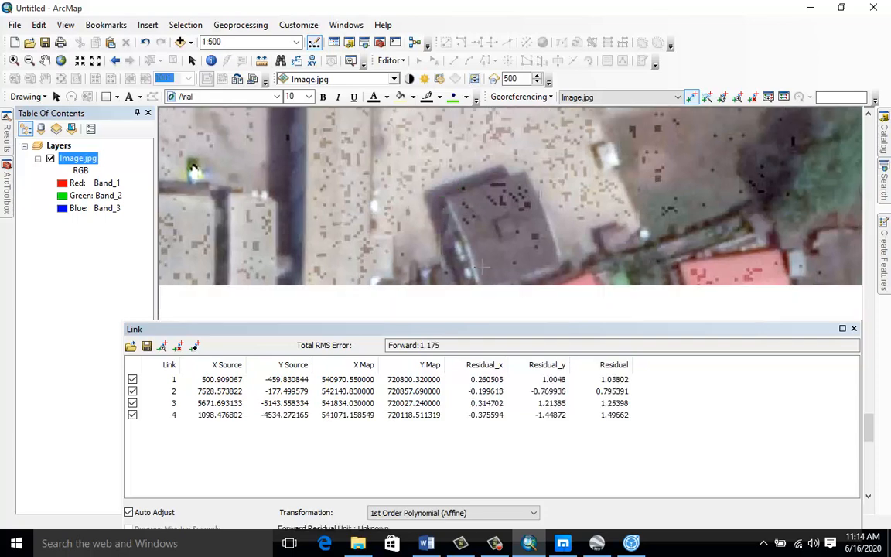
Step: Switch to Google Earth Pro and move the placemark just inside the red boundary near its southwest corner
click(603, 545)
scroll(609, 320, down, 4)
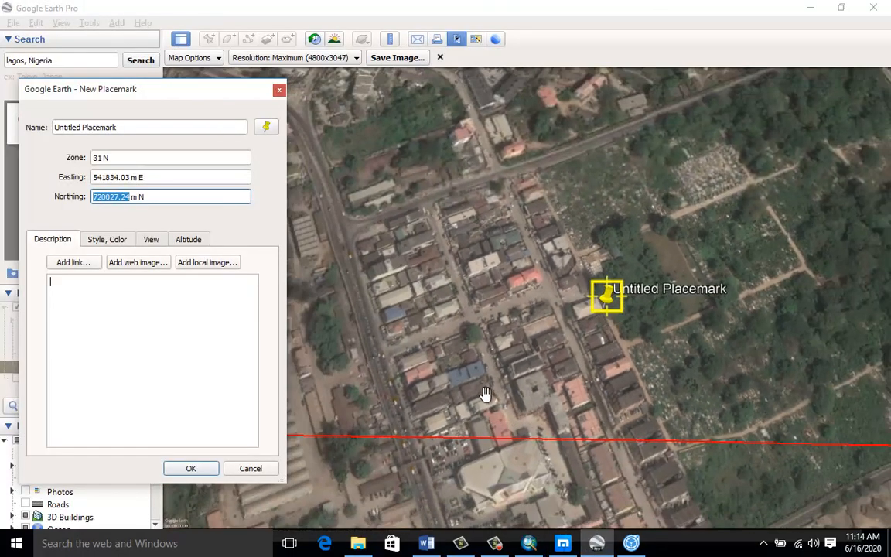
drag(485, 396, 764, 380)
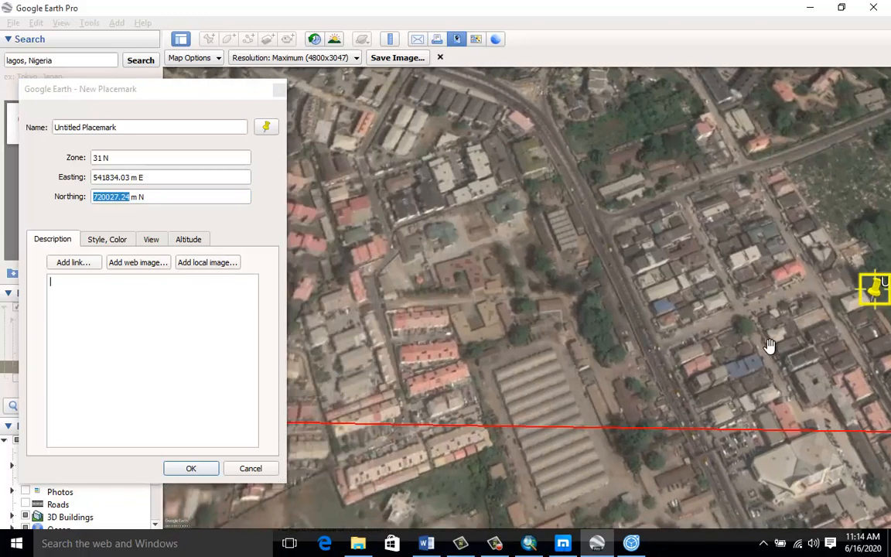
drag(876, 302, 386, 359)
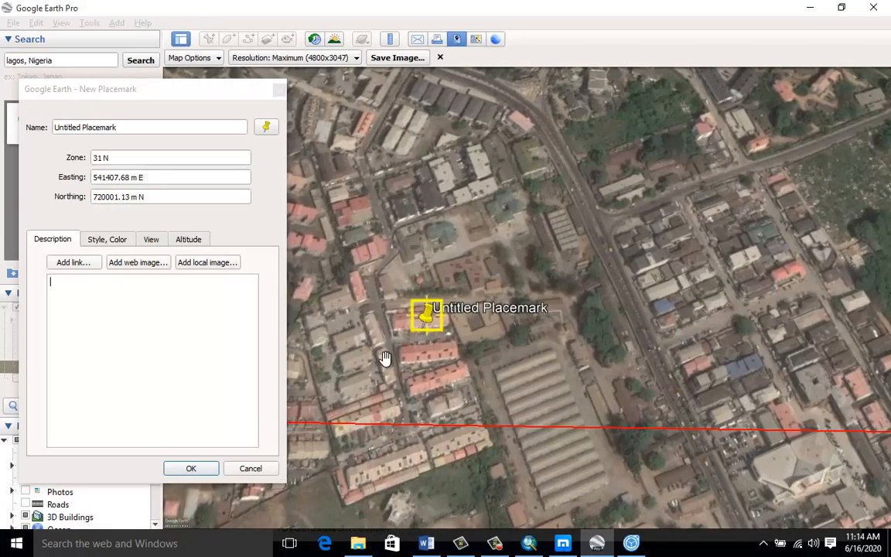
drag(504, 362, 397, 329)
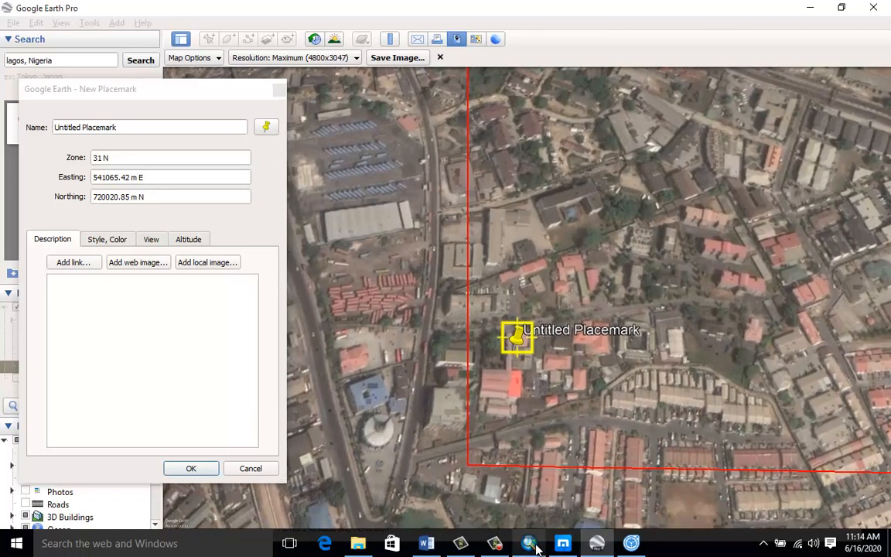
Step: Compare the area around control point 4 in ArcMap with Google Earth Pro to locate the same dark-roofed building
click(530, 544)
click(534, 546)
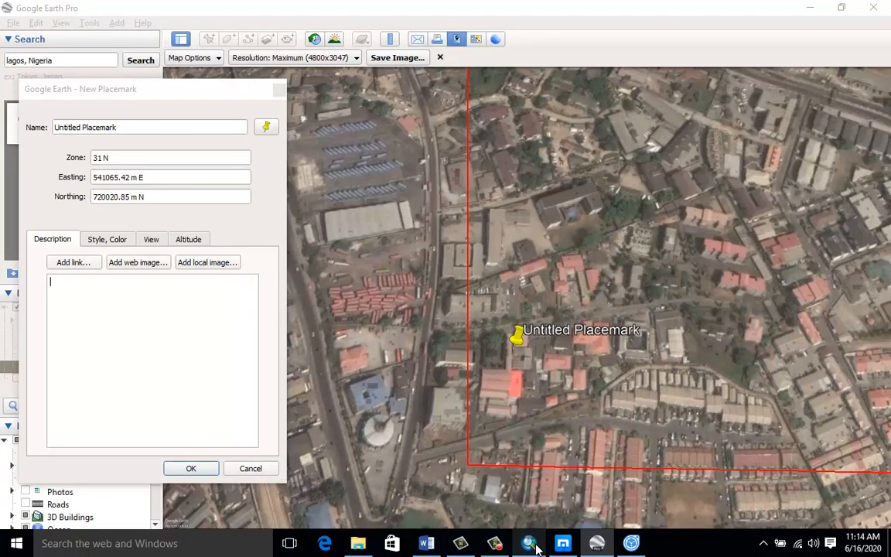
click(532, 545)
scroll(602, 310, up, 2)
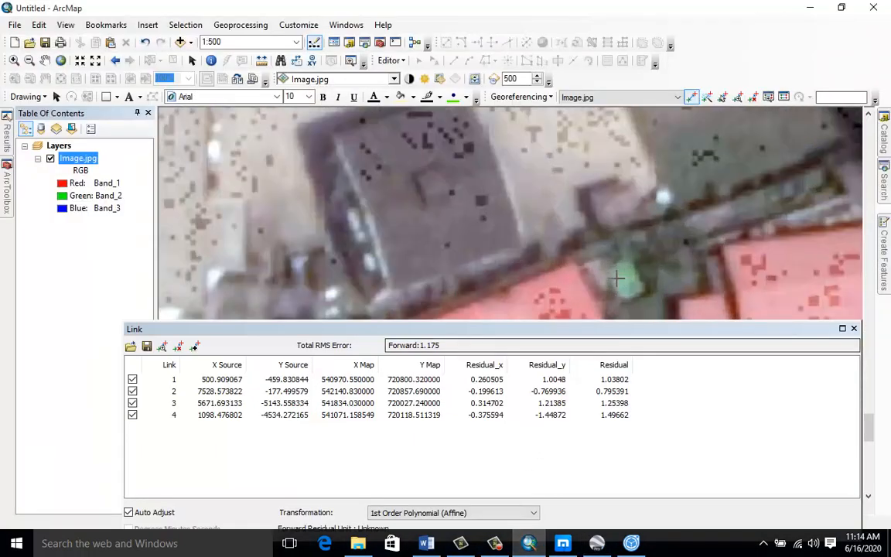
scroll(612, 287, down, 4)
scroll(619, 272, down, 2)
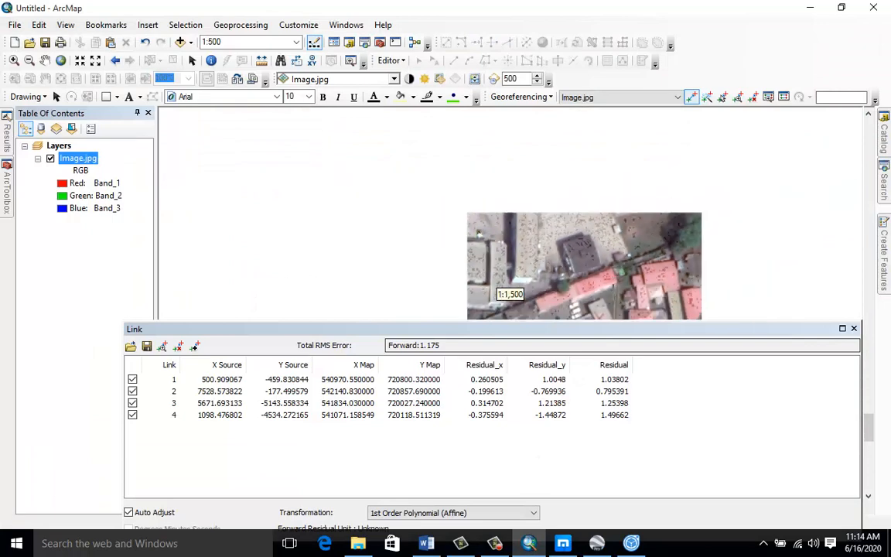
click(526, 548)
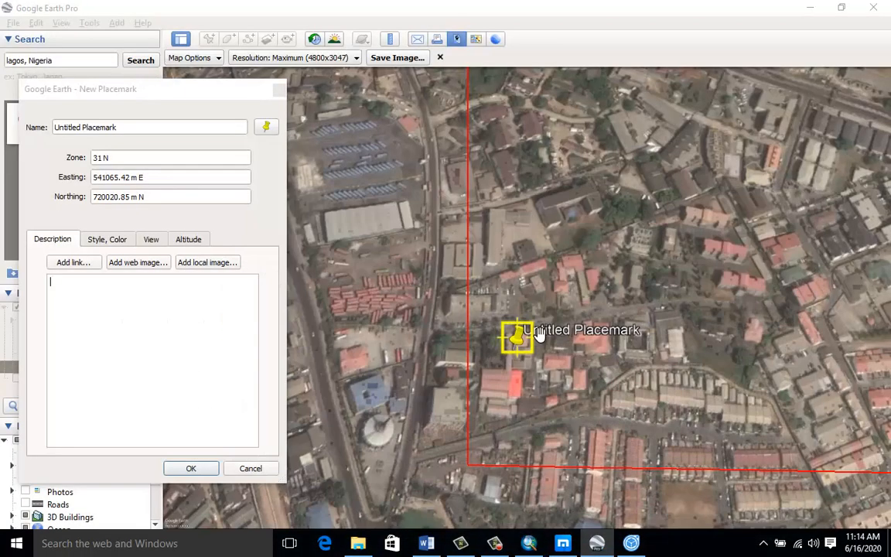
scroll(528, 383, up, 3)
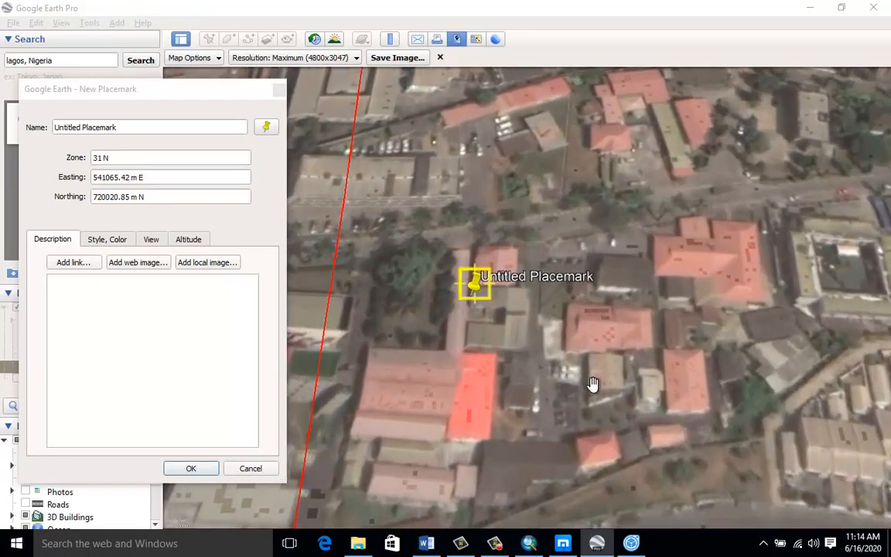
scroll(636, 333, up, 2)
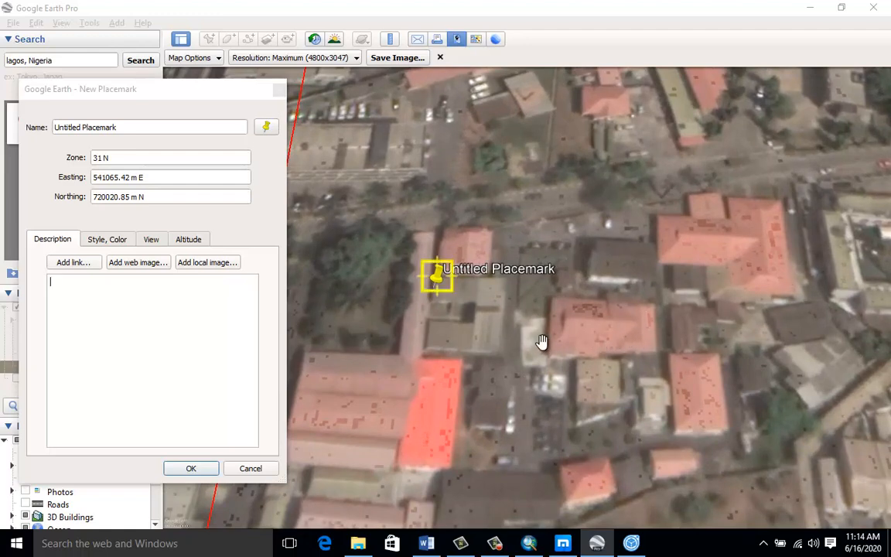
drag(533, 341, 603, 321)
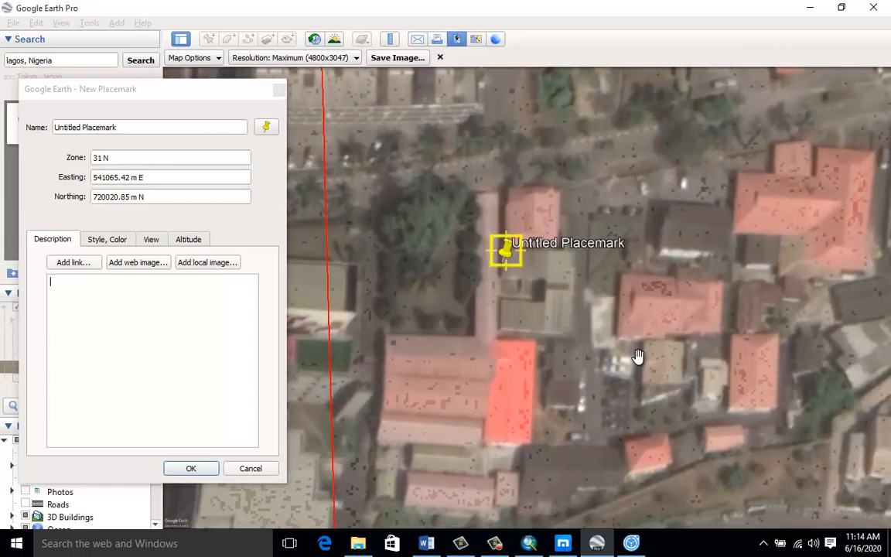
scroll(635, 349, down, 3)
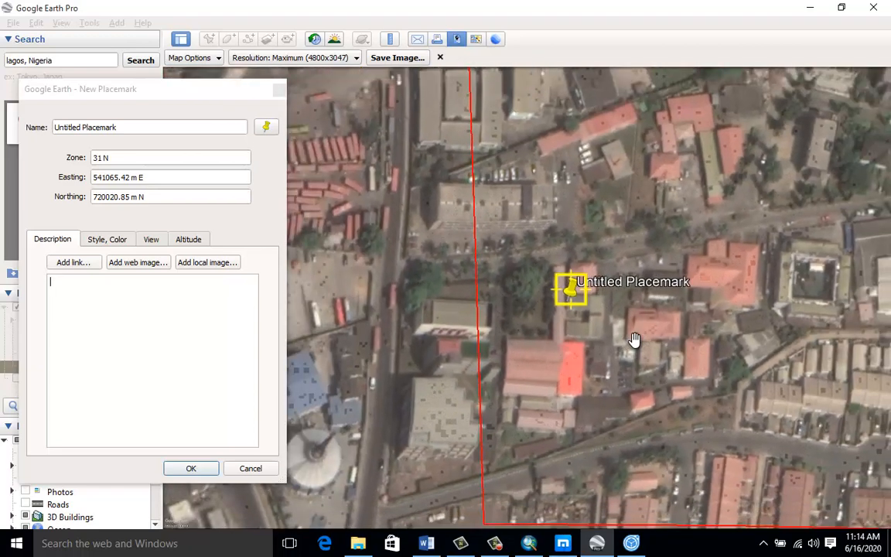
click(531, 544)
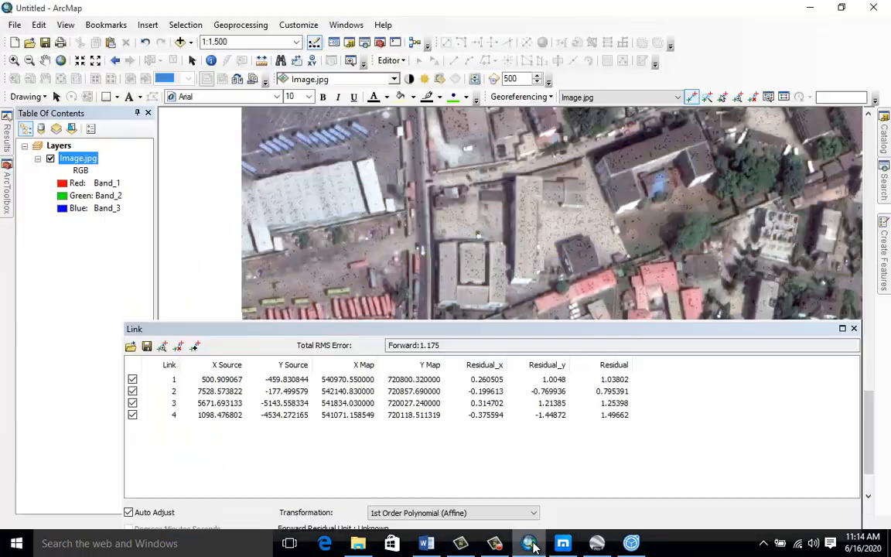
click(529, 546)
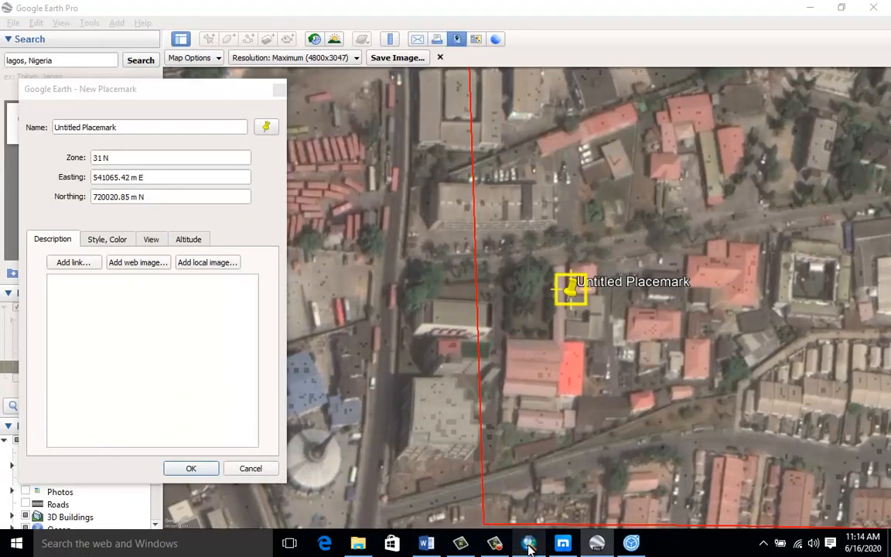
click(529, 545)
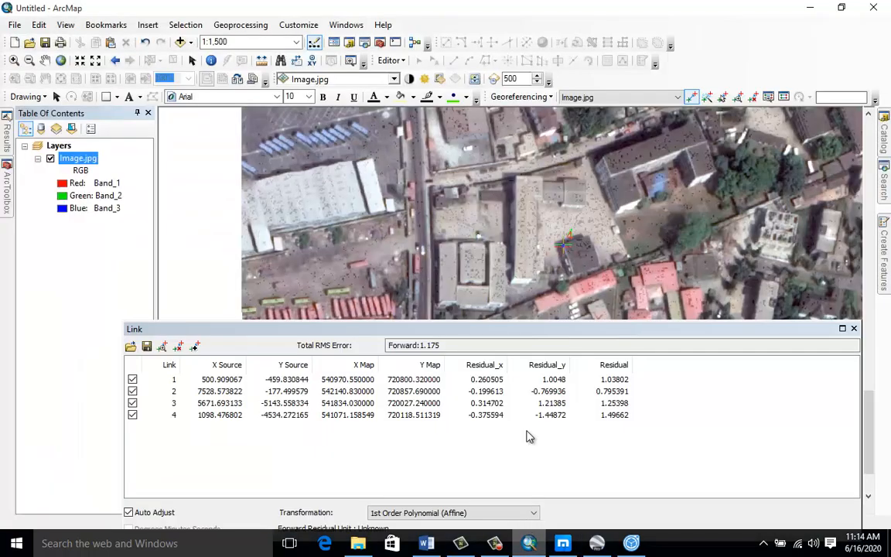
scroll(554, 227, down, 1)
scroll(558, 232, up, 1)
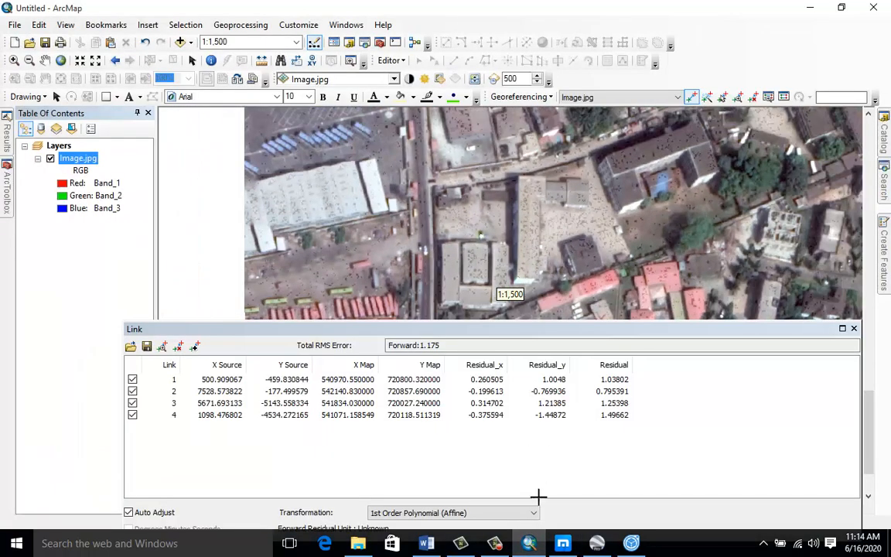
click(529, 546)
Step: Move the placemark in Google Earth Pro to the northwest corner of the dark-roofed building north of the long red roof
scroll(583, 352, down, 3)
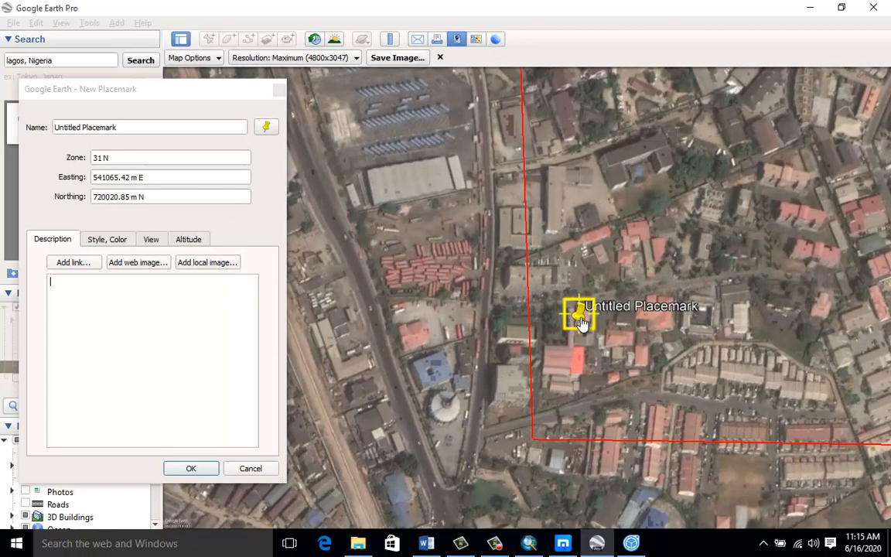
drag(588, 325, 596, 212)
scroll(595, 212, up, 4)
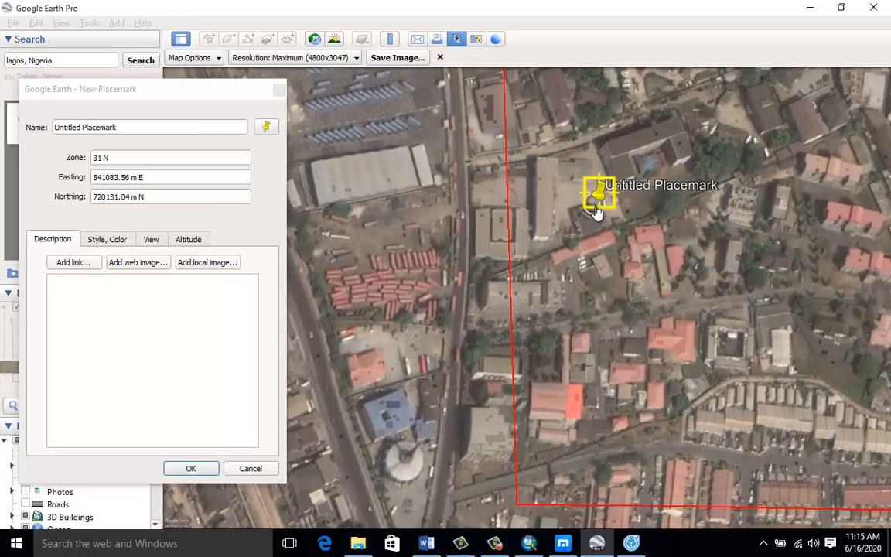
scroll(601, 207, up, 3)
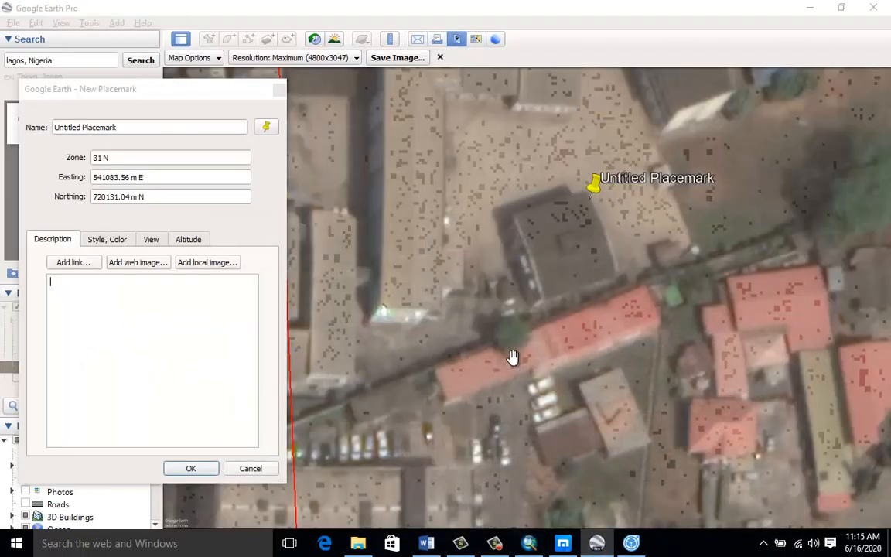
scroll(540, 239, up, 1)
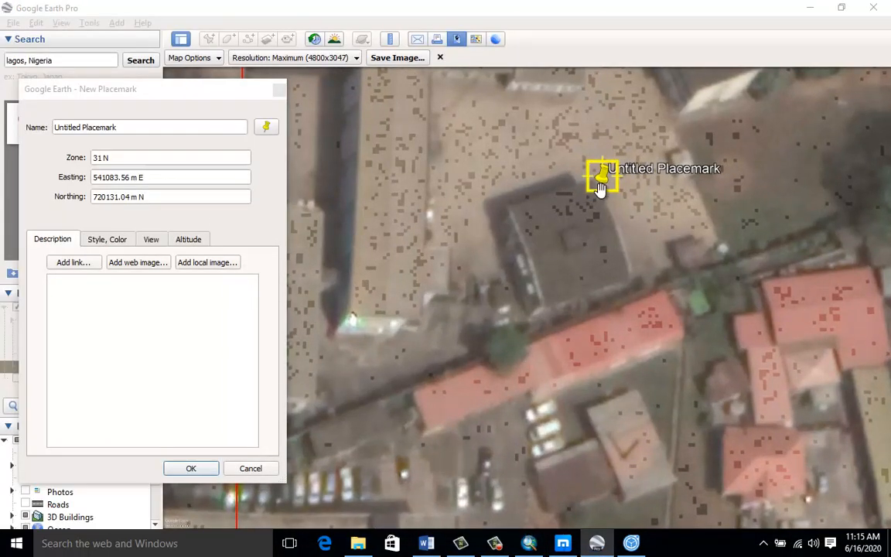
drag(602, 190, 512, 216)
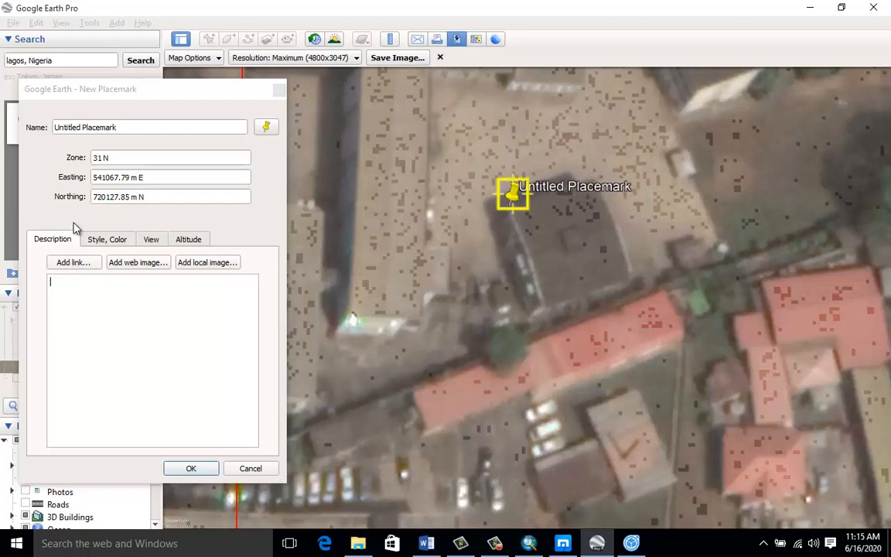
Step: Copy the placemark's easting number and set link 4's X Map value to 541067.79 in ArcMap's link table
double_click(131, 178)
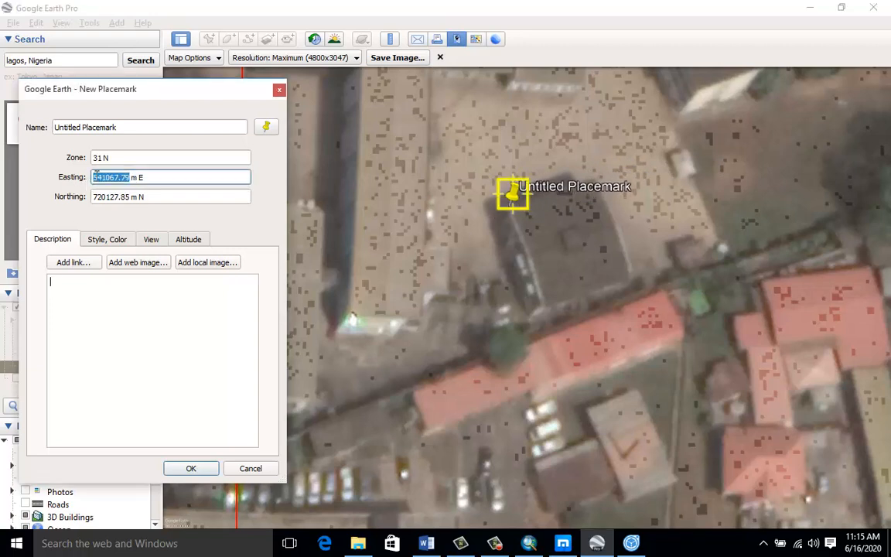
right_click(94, 177)
click(124, 233)
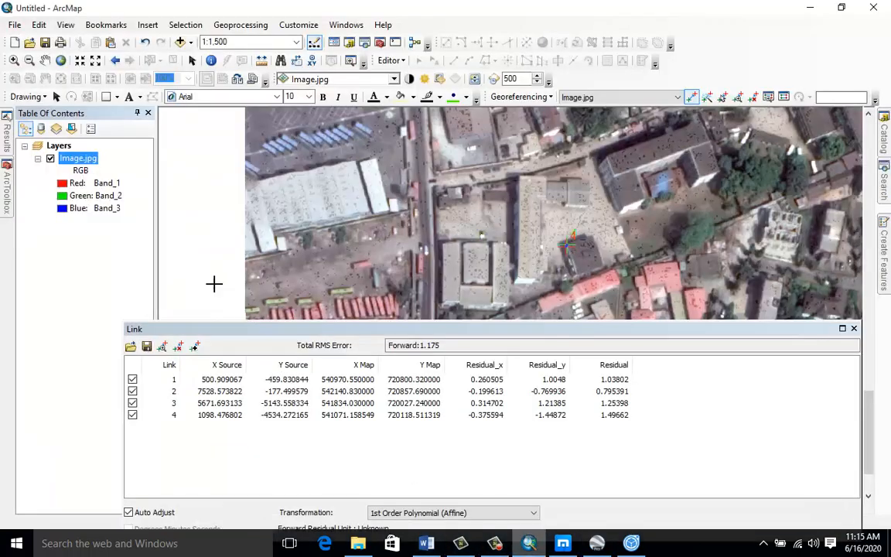
click(529, 544)
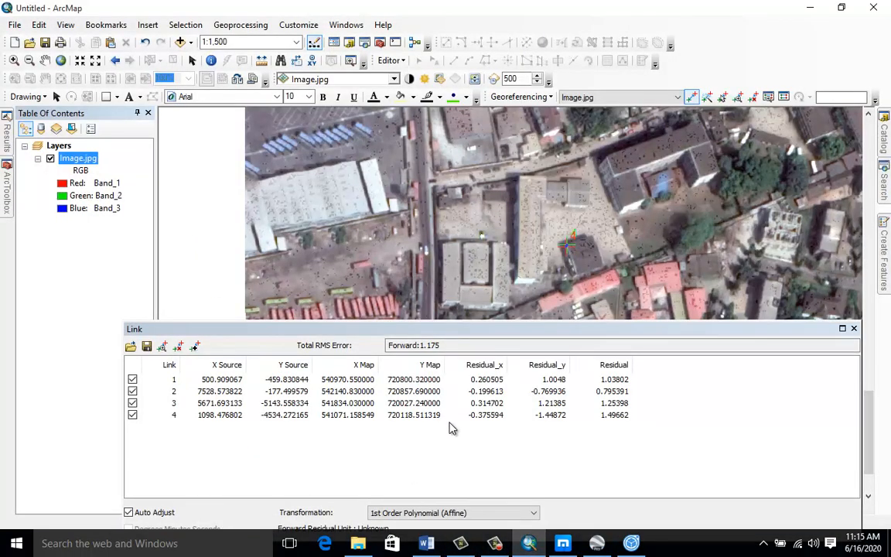
click(349, 416)
click(350, 416)
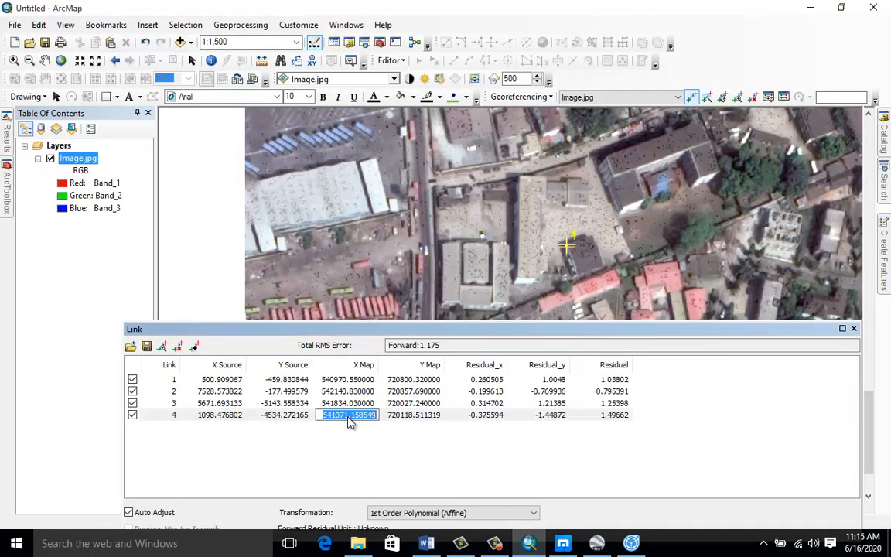
key(ctrl+v)
key(Return)
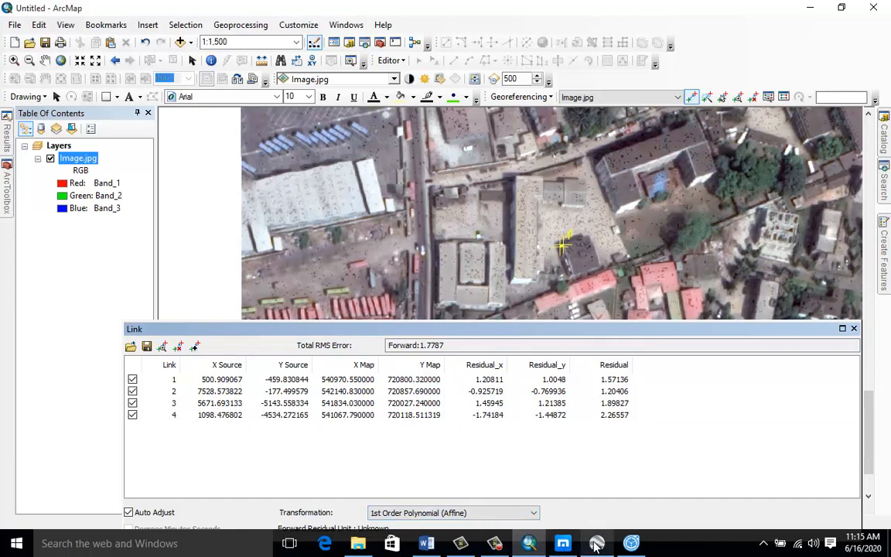
Step: Copy the placemark's northing number from Google Earth Pro and set link 4's Y Map value to 720127.85 in ArcMap
click(596, 544)
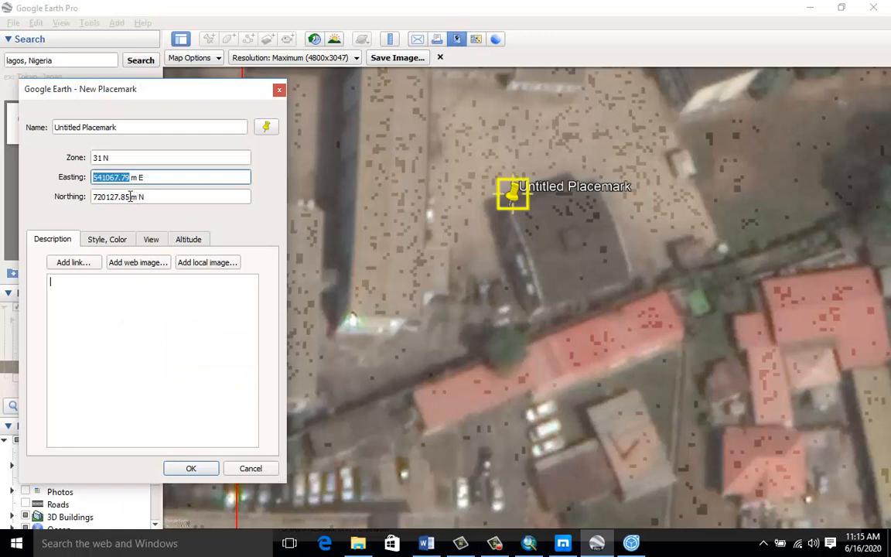
drag(133, 198, 103, 195)
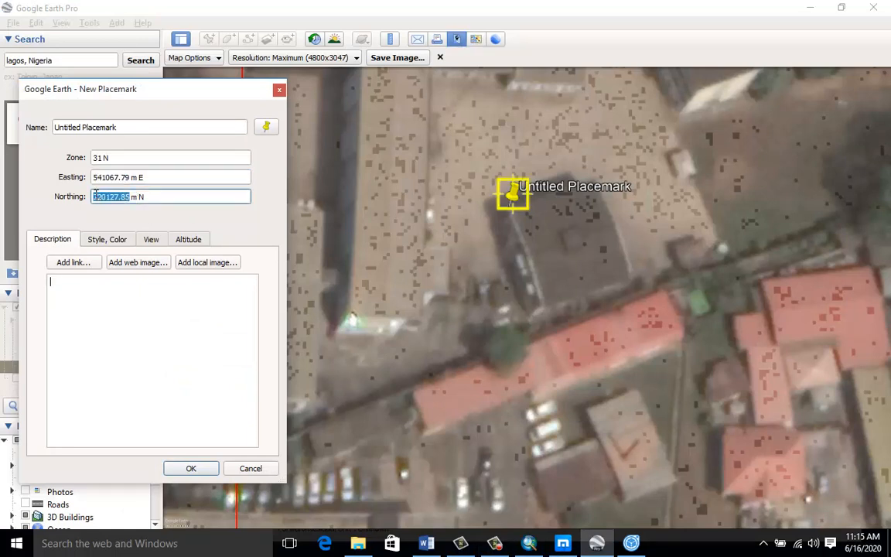
right_click(95, 195)
click(124, 253)
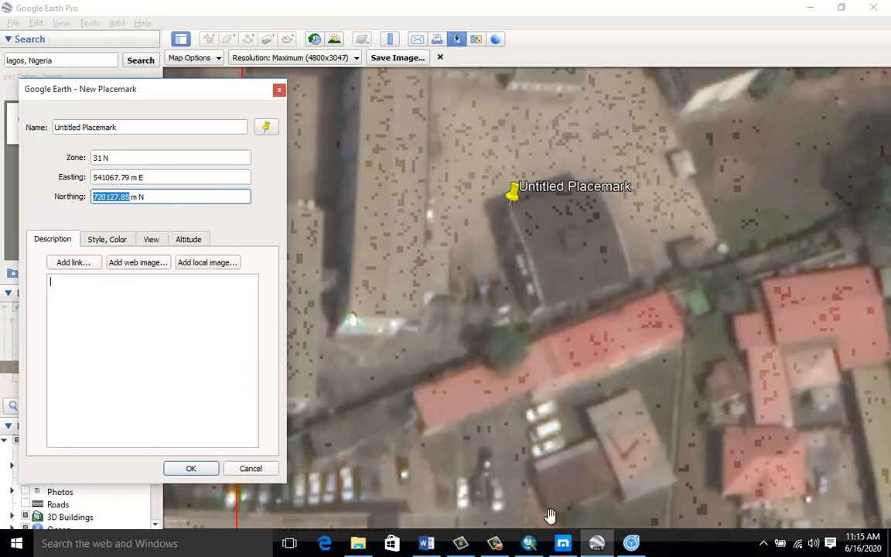
click(530, 544)
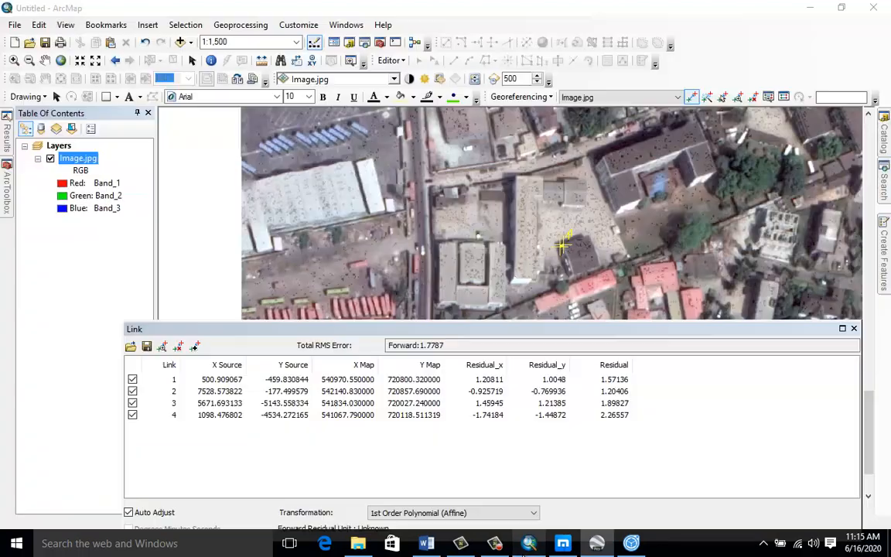
click(410, 418)
click(410, 418)
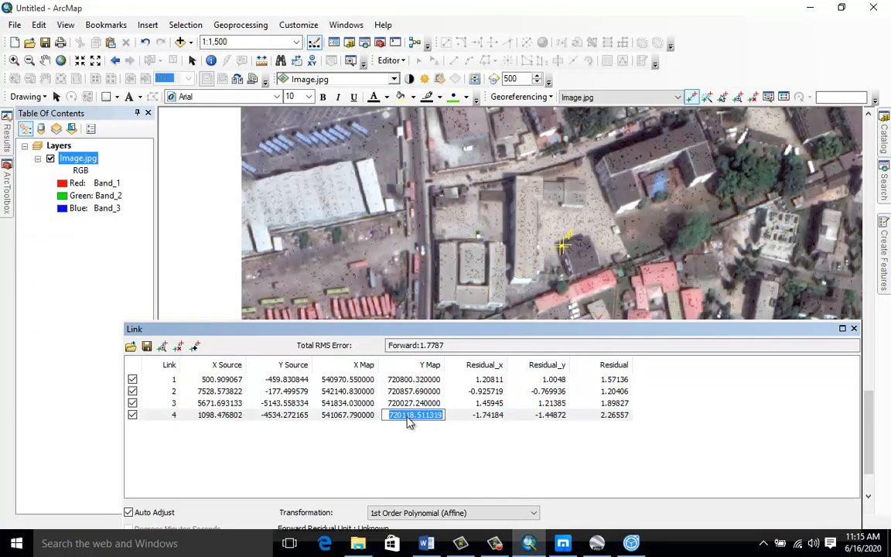
key(ctrl+v)
key(Return)
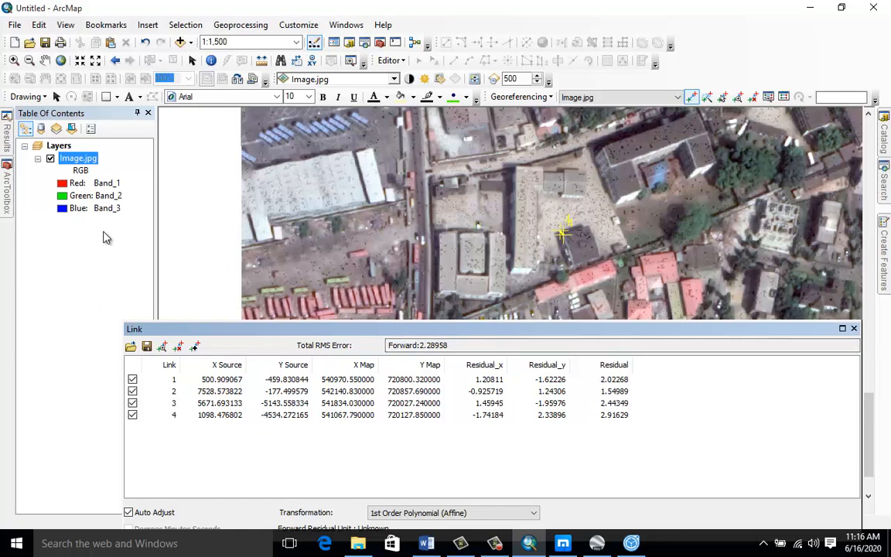
Step: Apply Update Georeferencing to Image.jpg to save the four-point fit, and close the link table
right_click(91, 159)
click(130, 231)
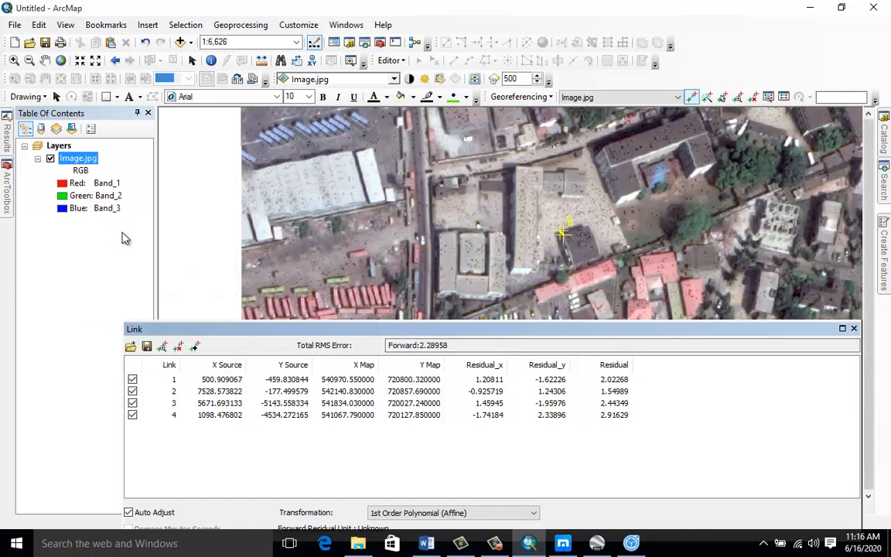
click(547, 99)
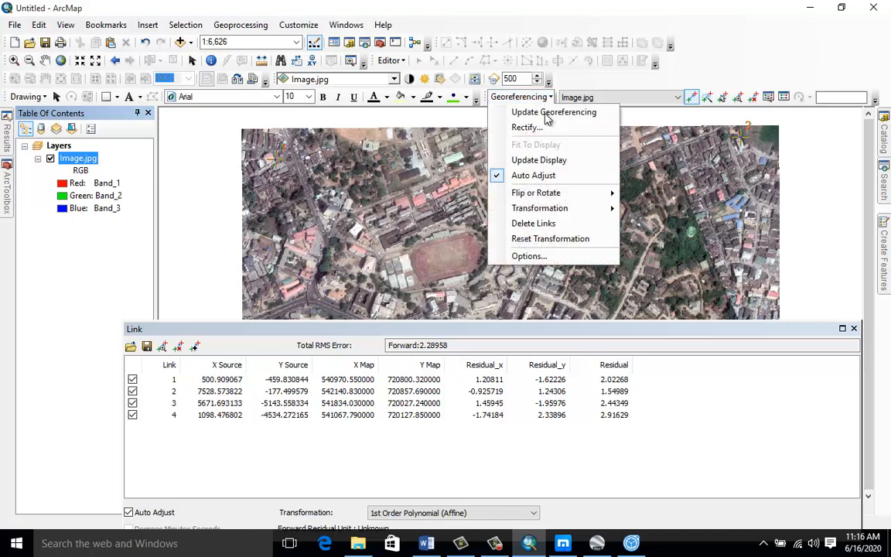
click(539, 159)
click(520, 97)
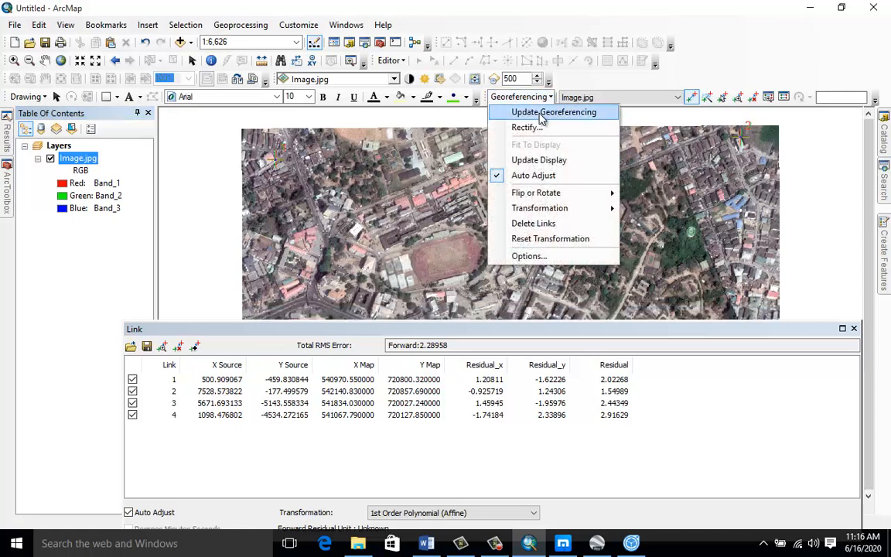
click(541, 116)
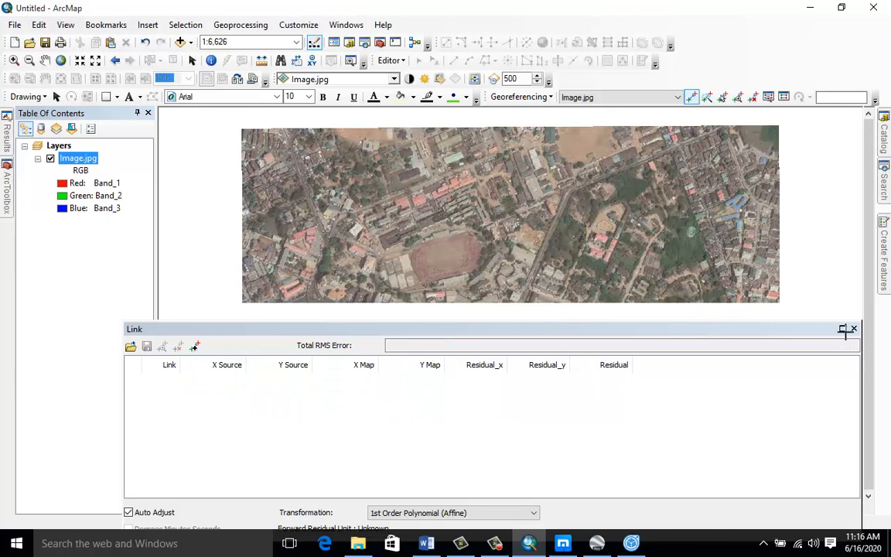
click(854, 329)
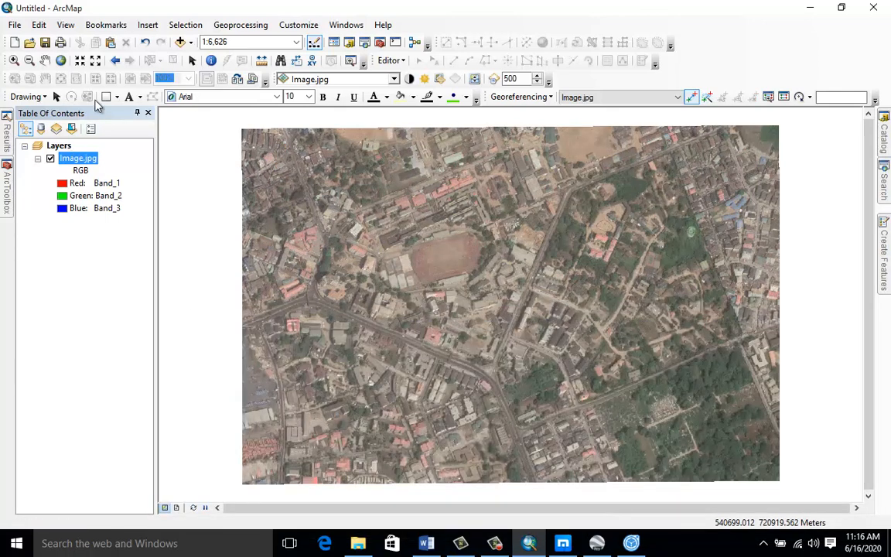
click(193, 61)
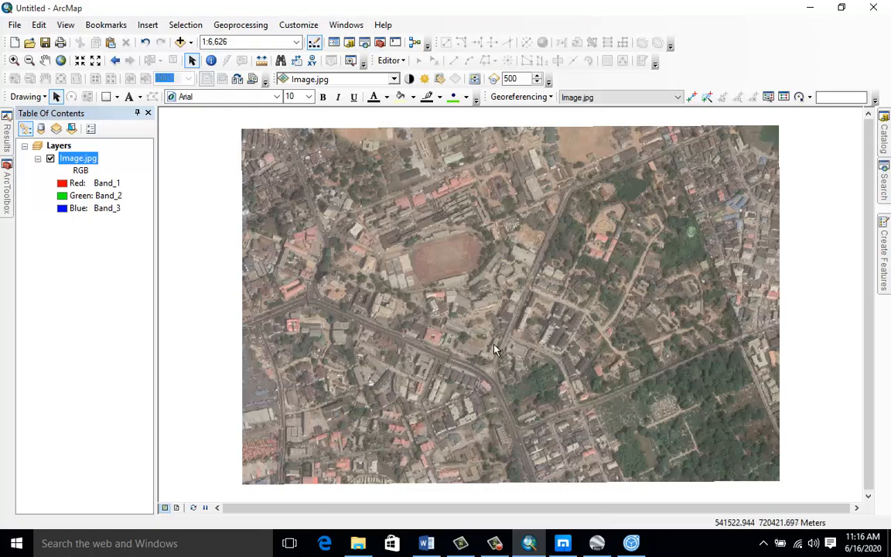
Step: View the whole red-outlined area around the placemark in Google Earth Pro and return to the georeferenced image in ArcMap
key(alt+Tab)
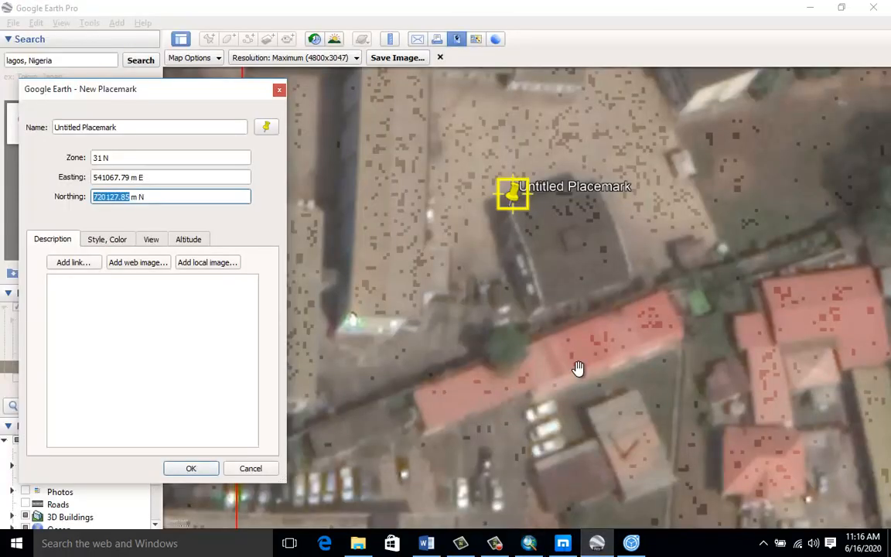
scroll(578, 368, down, 5)
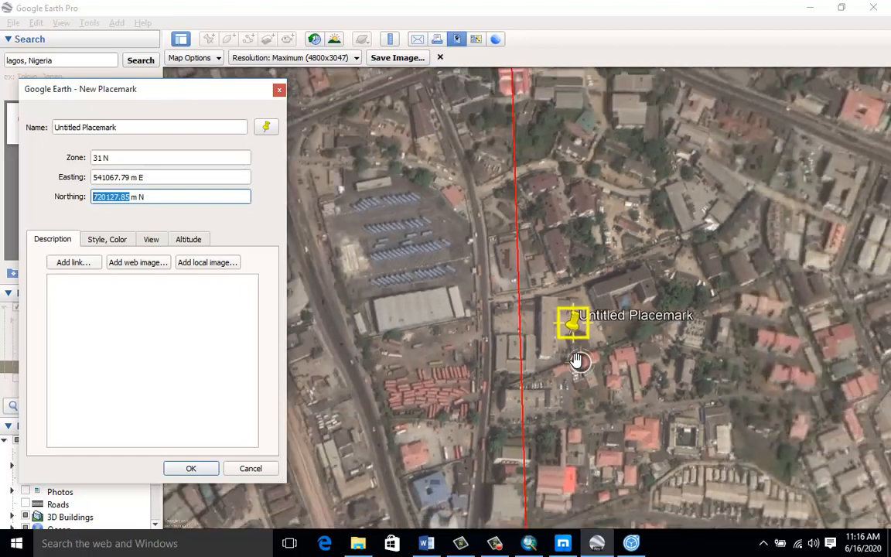
scroll(578, 360, down, 5)
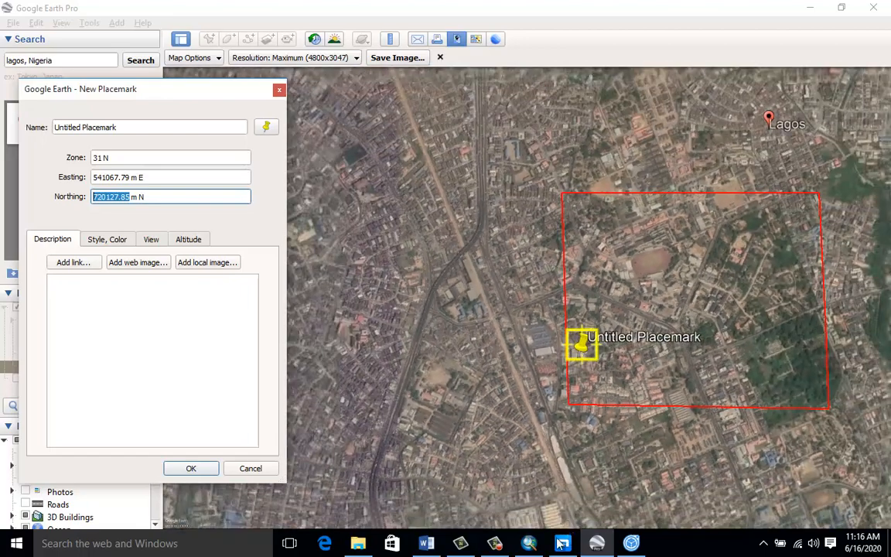
click(531, 544)
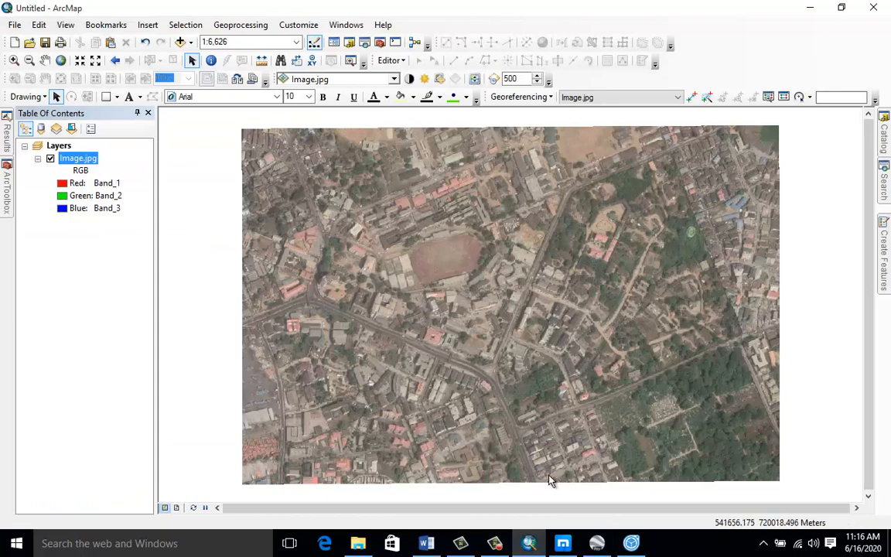
mouse_move(496, 544)
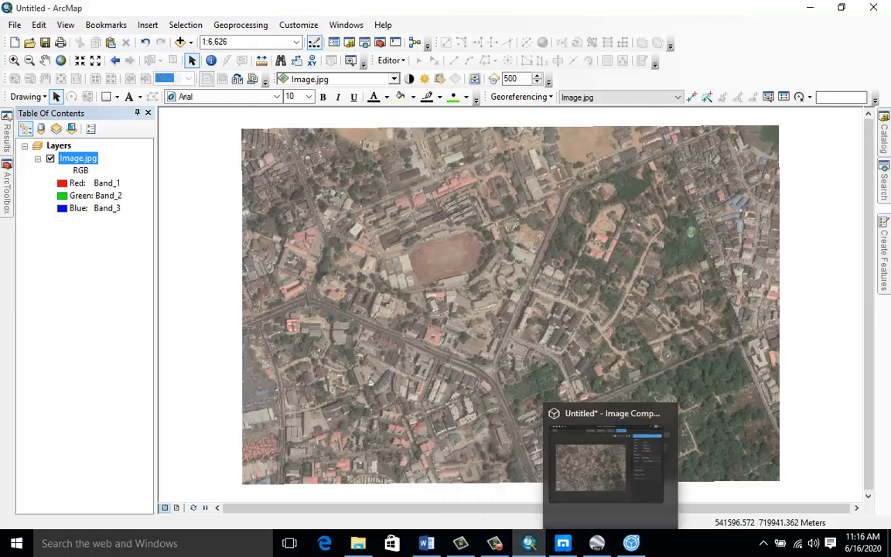
mouse_move(635, 551)
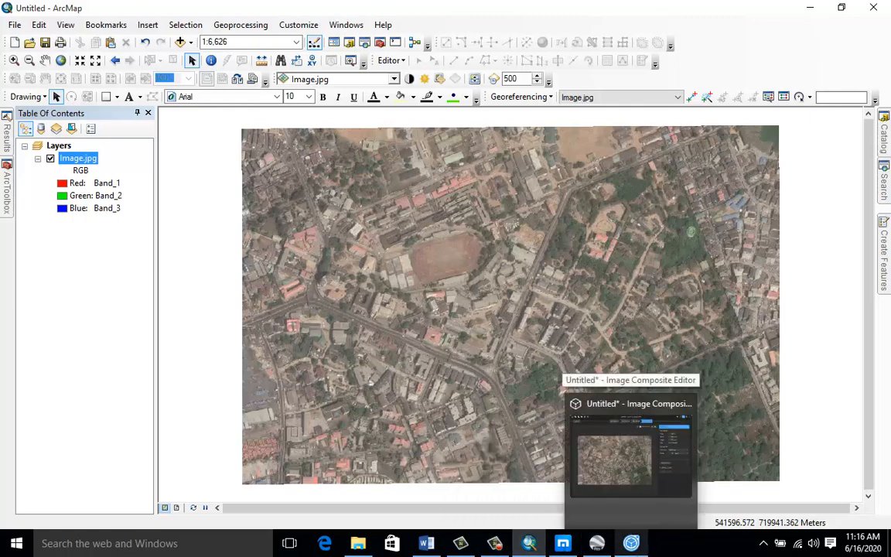
mouse_move(529, 547)
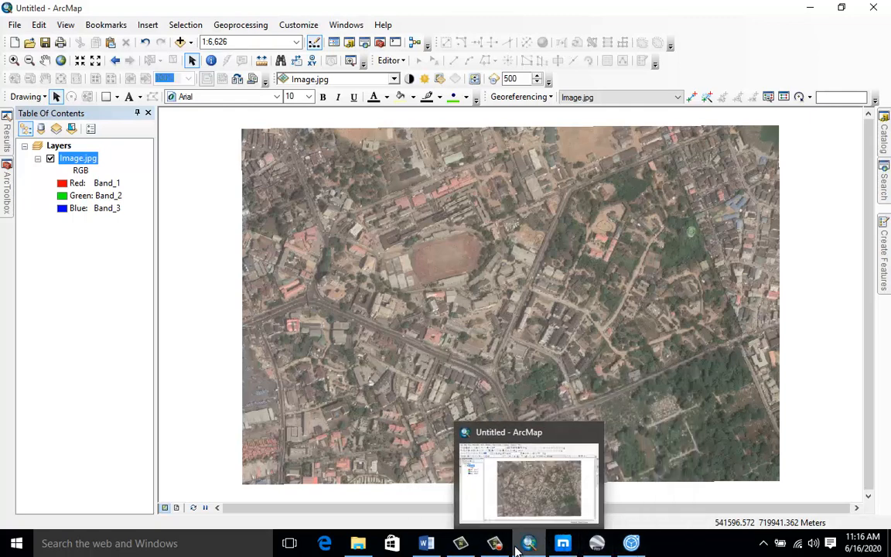
click(495, 544)
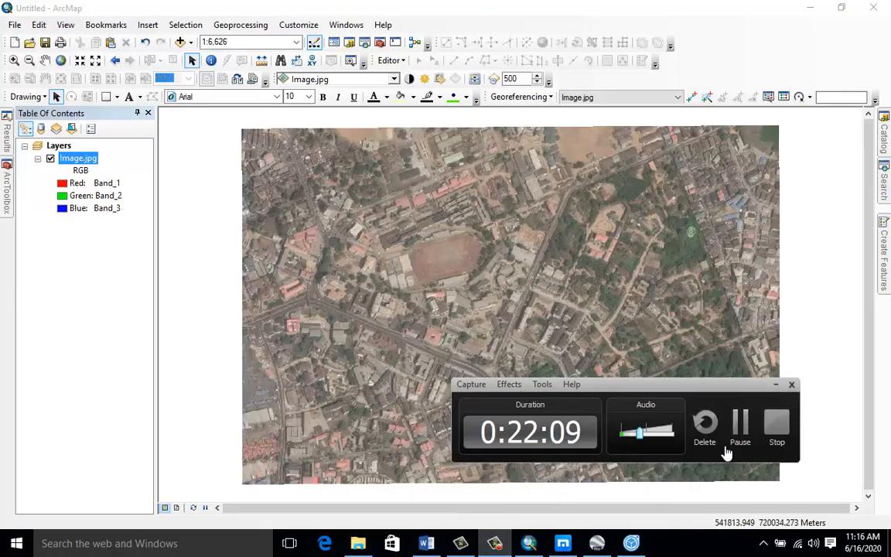